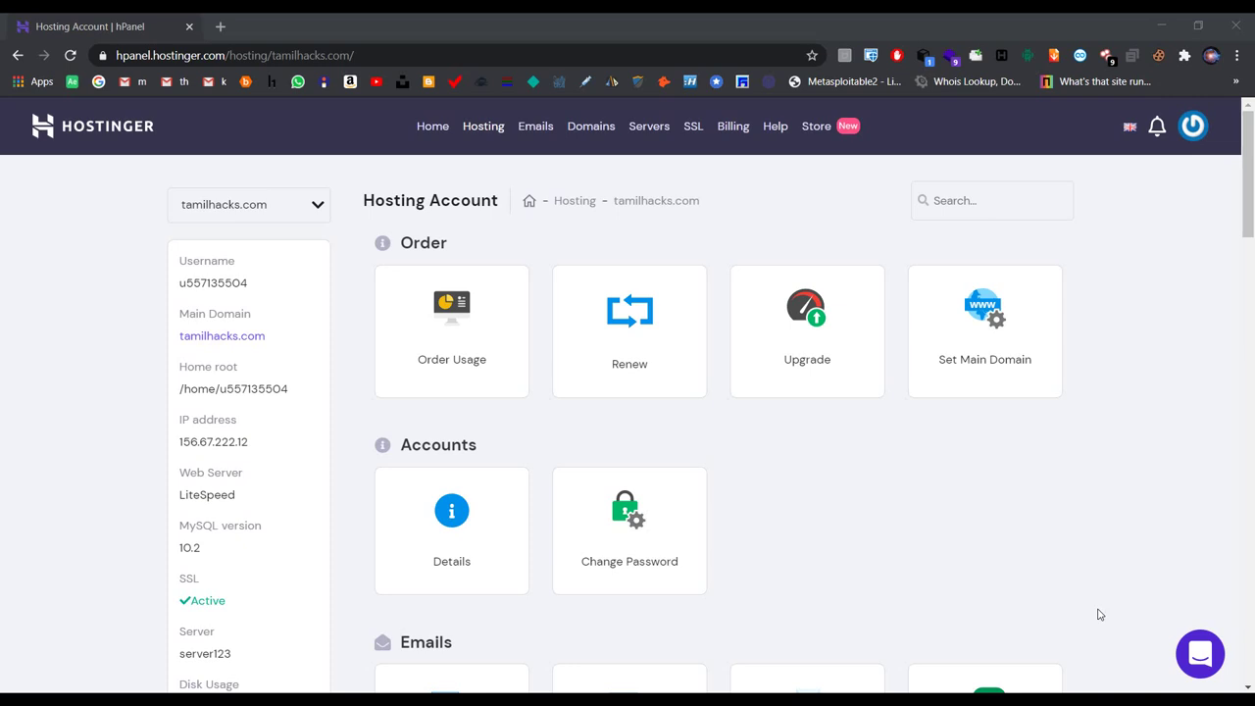
Step: Scroll the tamilhacks.com hosting account page down toward the Emails section
{"action": "scroll", "coordinate": [1098, 614], "scroll_direction": "down", "scroll_amount": 5}
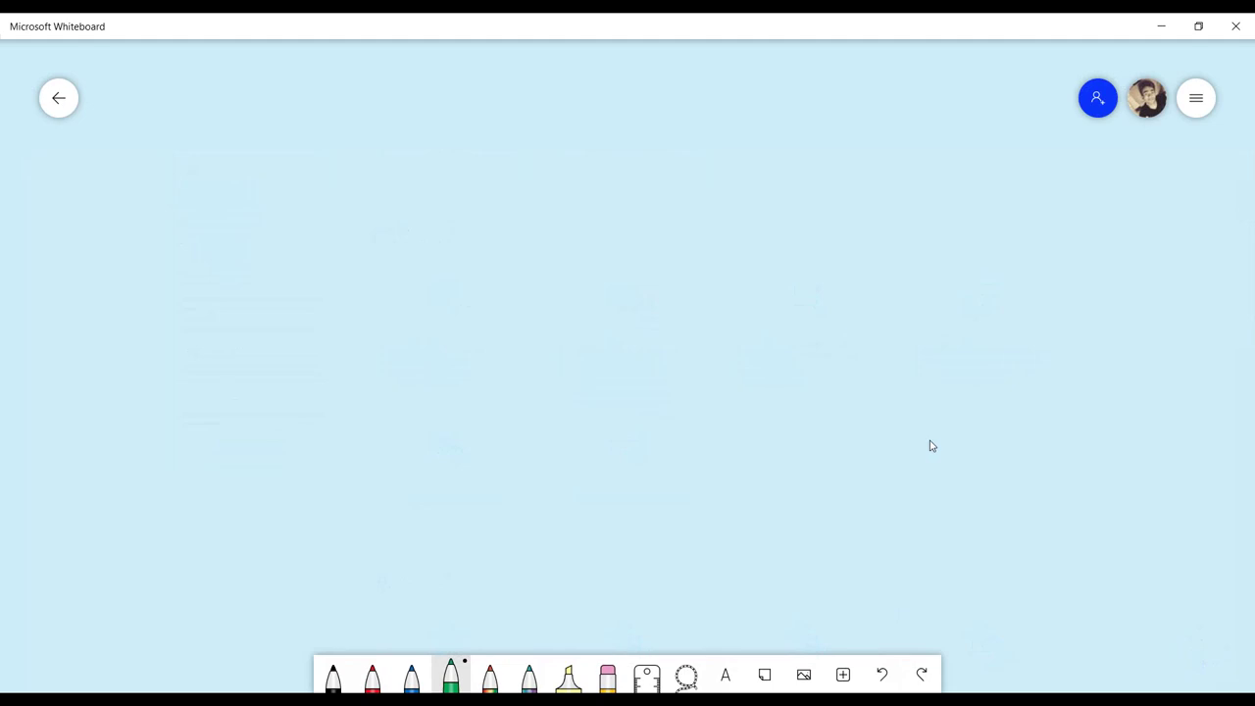
Step: Write an underlined 'Email' heading in green ink
{"action": "mouse_move", "coordinate": [296, 149]}
{"action": "left_mouse_down"}
{"action": "mouse_move", "coordinate": [312, 200]}
{"action": "mouse_move", "coordinate": [327, 143]}
{"action": "left_mouse_up"}
{"action": "left_click_drag", "start_coordinate": [314, 169], "coordinate": [329, 167]}
{"action": "mouse_move", "coordinate": [310, 200]}
{"action": "left_mouse_down"}
{"action": "mouse_move", "coordinate": [402, 162]}
{"action": "mouse_move", "coordinate": [424, 177]}
{"action": "left_mouse_up"}
{"action": "left_click", "coordinate": [409, 129]}
{"action": "left_click_drag", "start_coordinate": [437, 122], "coordinate": [447, 174]}
{"action": "left_click_drag", "start_coordinate": [341, 222], "coordinate": [474, 180]}
Step: List '1. contact' and '2. subscribe' under the heading
{"action": "left_click_drag", "start_coordinate": [396, 241], "coordinate": [399, 278]}
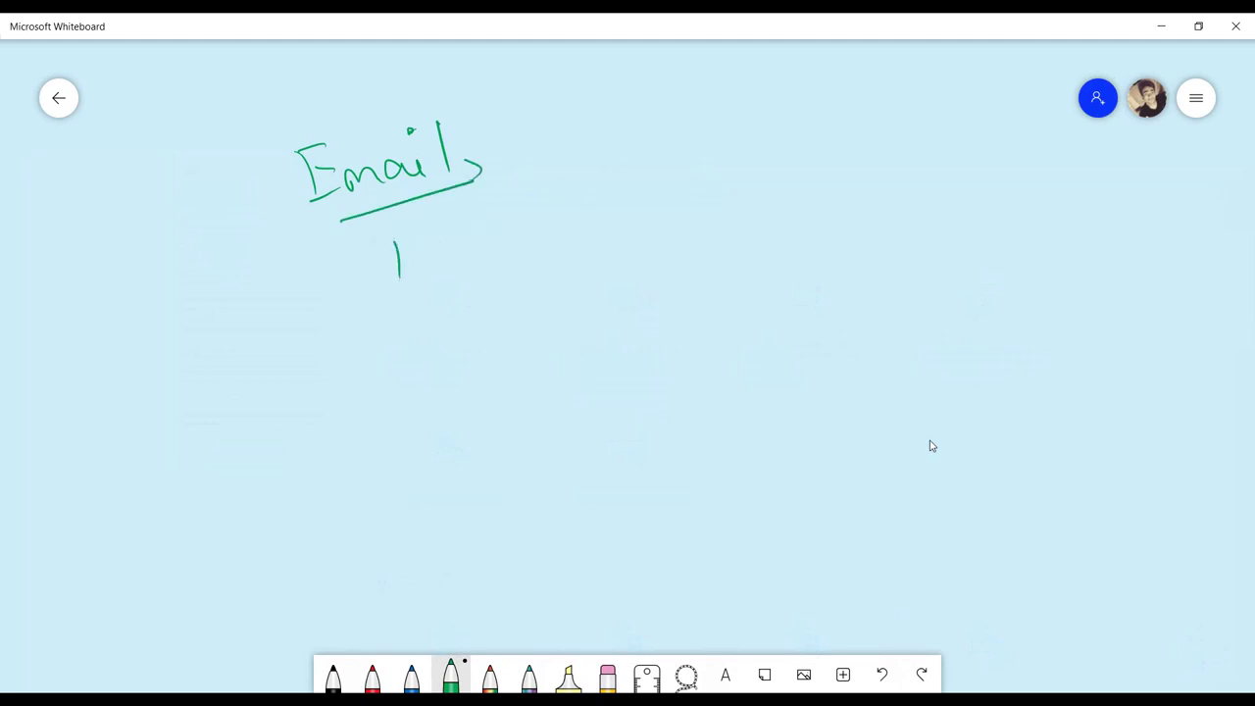
{"action": "left_click_drag", "start_coordinate": [496, 240], "coordinate": [502, 258]}
{"action": "left_click_drag", "start_coordinate": [512, 243], "coordinate": [541, 257]}
{"action": "mouse_move", "coordinate": [547, 230]}
{"action": "left_mouse_down"}
{"action": "mouse_move", "coordinate": [550, 253]}
{"action": "mouse_move", "coordinate": [572, 235]}
{"action": "left_mouse_up"}
{"action": "left_click_drag", "start_coordinate": [562, 241], "coordinate": [592, 239]}
{"action": "mouse_move", "coordinate": [611, 206]}
{"action": "left_mouse_down"}
{"action": "mouse_move", "coordinate": [618, 235]}
{"action": "mouse_move", "coordinate": [629, 223]}
{"action": "left_mouse_up"}
{"action": "left_click_drag", "start_coordinate": [402, 311], "coordinate": [428, 340]}
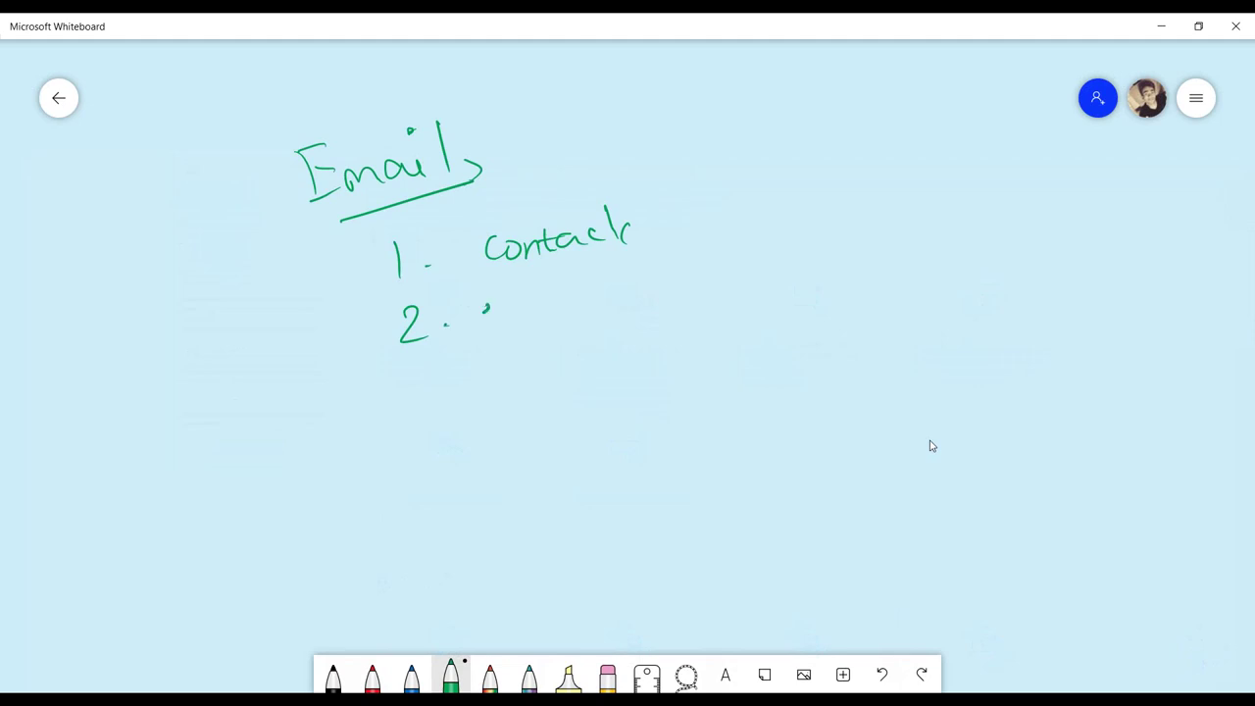
{"action": "left_click_drag", "start_coordinate": [490, 304], "coordinate": [484, 323]}
{"action": "left_click_drag", "start_coordinate": [492, 311], "coordinate": [517, 316]}
{"action": "mouse_move", "coordinate": [521, 290]}
{"action": "left_mouse_down"}
{"action": "mouse_move", "coordinate": [520, 320]}
{"action": "mouse_move", "coordinate": [554, 300]}
{"action": "left_mouse_up"}
{"action": "mouse_move", "coordinate": [562, 284]}
{"action": "left_mouse_down"}
{"action": "mouse_move", "coordinate": [560, 298]}
{"action": "mouse_move", "coordinate": [594, 301]}
{"action": "left_mouse_up"}
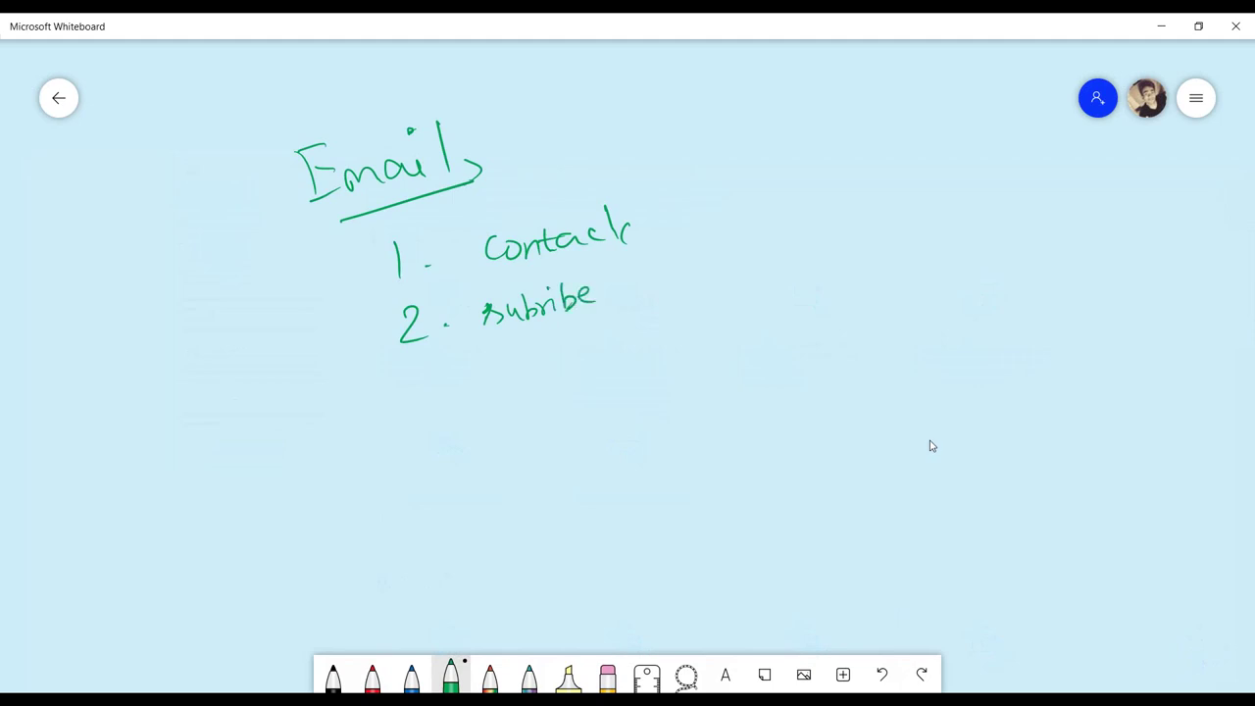
{"action": "left_click_drag", "start_coordinate": [548, 311], "coordinate": [535, 317]}
Step: Add '3. help' as the third list item and pick the black pen
{"action": "mouse_move", "coordinate": [421, 363]}
{"action": "left_mouse_down"}
{"action": "mouse_move", "coordinate": [429, 376]}
{"action": "mouse_move", "coordinate": [412, 394]}
{"action": "left_mouse_up"}
{"action": "left_click_drag", "start_coordinate": [431, 384], "coordinate": [431, 404]}
{"action": "left_click", "coordinate": [467, 374]}
{"action": "mouse_move", "coordinate": [496, 345]}
{"action": "left_mouse_down"}
{"action": "mouse_move", "coordinate": [515, 384]}
{"action": "mouse_move", "coordinate": [561, 374]}
{"action": "left_mouse_up"}
{"action": "left_click_drag", "start_coordinate": [555, 341], "coordinate": [568, 354]}
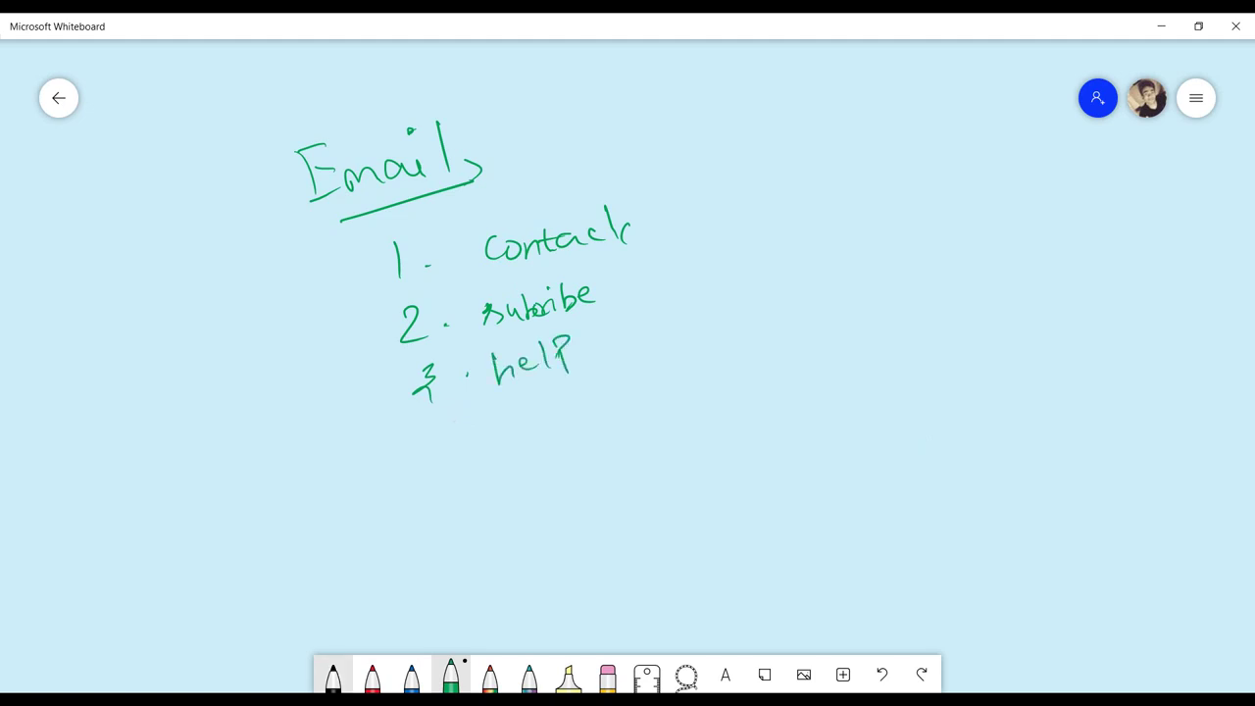
{"action": "left_click", "coordinate": [333, 674]}
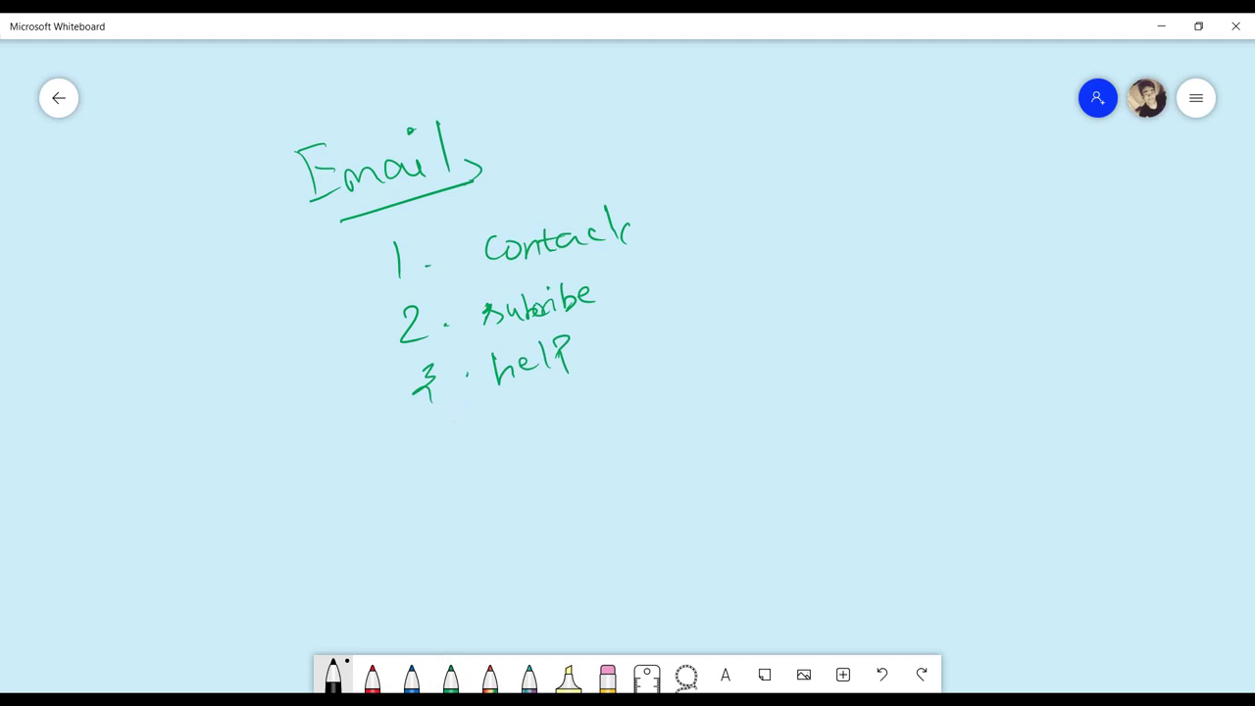
Step: Write the example site name 'Flipart.com' in black and underline it
{"action": "left_click_drag", "start_coordinate": [792, 259], "coordinate": [784, 288]}
{"action": "left_click_drag", "start_coordinate": [782, 275], "coordinate": [810, 284]}
{"action": "left_click_drag", "start_coordinate": [818, 271], "coordinate": [835, 292]}
{"action": "mouse_move", "coordinate": [829, 260]}
{"action": "left_mouse_down"}
{"action": "mouse_move", "coordinate": [854, 275]}
{"action": "mouse_move", "coordinate": [874, 263]}
{"action": "left_mouse_up"}
{"action": "mouse_move", "coordinate": [880, 245]}
{"action": "left_mouse_down"}
{"action": "mouse_move", "coordinate": [885, 275]}
{"action": "mouse_move", "coordinate": [890, 257]}
{"action": "mouse_move", "coordinate": [923, 257]}
{"action": "left_mouse_up"}
{"action": "mouse_move", "coordinate": [943, 245]}
{"action": "left_mouse_down"}
{"action": "mouse_move", "coordinate": [960, 237]}
{"action": "mouse_move", "coordinate": [974, 259]}
{"action": "left_mouse_up"}
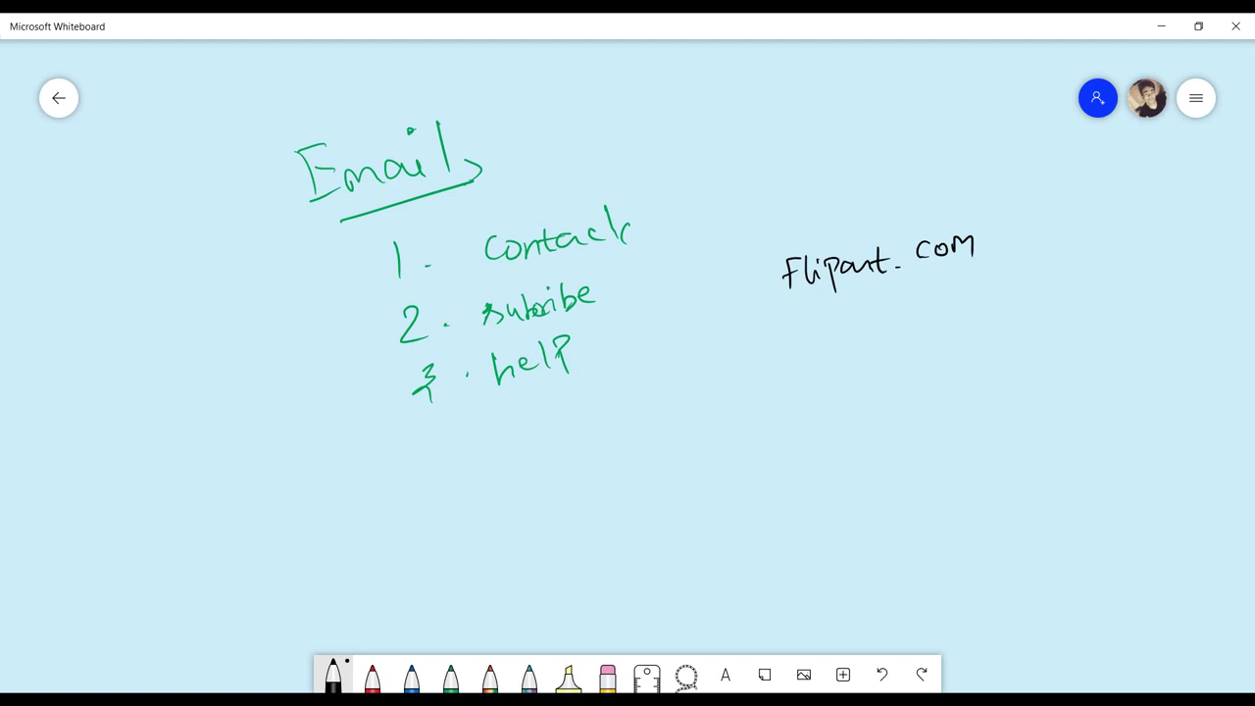
{"action": "left_click_drag", "start_coordinate": [784, 307], "coordinate": [991, 253]}
Step: Write the example help@ company address and underline it
{"action": "mouse_move", "coordinate": [735, 352]}
{"action": "left_mouse_down"}
{"action": "mouse_move", "coordinate": [736, 396]}
{"action": "mouse_move", "coordinate": [753, 396]}
{"action": "left_mouse_up"}
{"action": "mouse_move", "coordinate": [757, 378]}
{"action": "left_mouse_down"}
{"action": "mouse_move", "coordinate": [766, 370]}
{"action": "mouse_move", "coordinate": [784, 386]}
{"action": "mouse_move", "coordinate": [837, 364]}
{"action": "mouse_move", "coordinate": [843, 343]}
{"action": "mouse_move", "coordinate": [857, 377]}
{"action": "left_mouse_up"}
{"action": "left_click_drag", "start_coordinate": [882, 329], "coordinate": [884, 355]}
{"action": "left_click_drag", "start_coordinate": [894, 339], "coordinate": [907, 359]}
{"action": "left_click_drag", "start_coordinate": [908, 331], "coordinate": [927, 347]}
{"action": "mouse_move", "coordinate": [945, 324]}
{"action": "left_mouse_down"}
{"action": "mouse_move", "coordinate": [947, 341]}
{"action": "mouse_move", "coordinate": [968, 333]}
{"action": "left_mouse_up"}
{"action": "left_click_drag", "start_coordinate": [970, 331], "coordinate": [992, 327]}
{"action": "left_click_drag", "start_coordinate": [980, 315], "coordinate": [1043, 306]}
{"action": "left_click", "coordinate": [1011, 316]}
{"action": "mouse_move", "coordinate": [1046, 300]}
{"action": "left_mouse_down"}
{"action": "mouse_move", "coordinate": [1086, 294]}
{"action": "mouse_move", "coordinate": [888, 385]}
{"action": "left_mouse_up"}
{"action": "left_click_drag", "start_coordinate": [801, 397], "coordinate": [753, 415]}
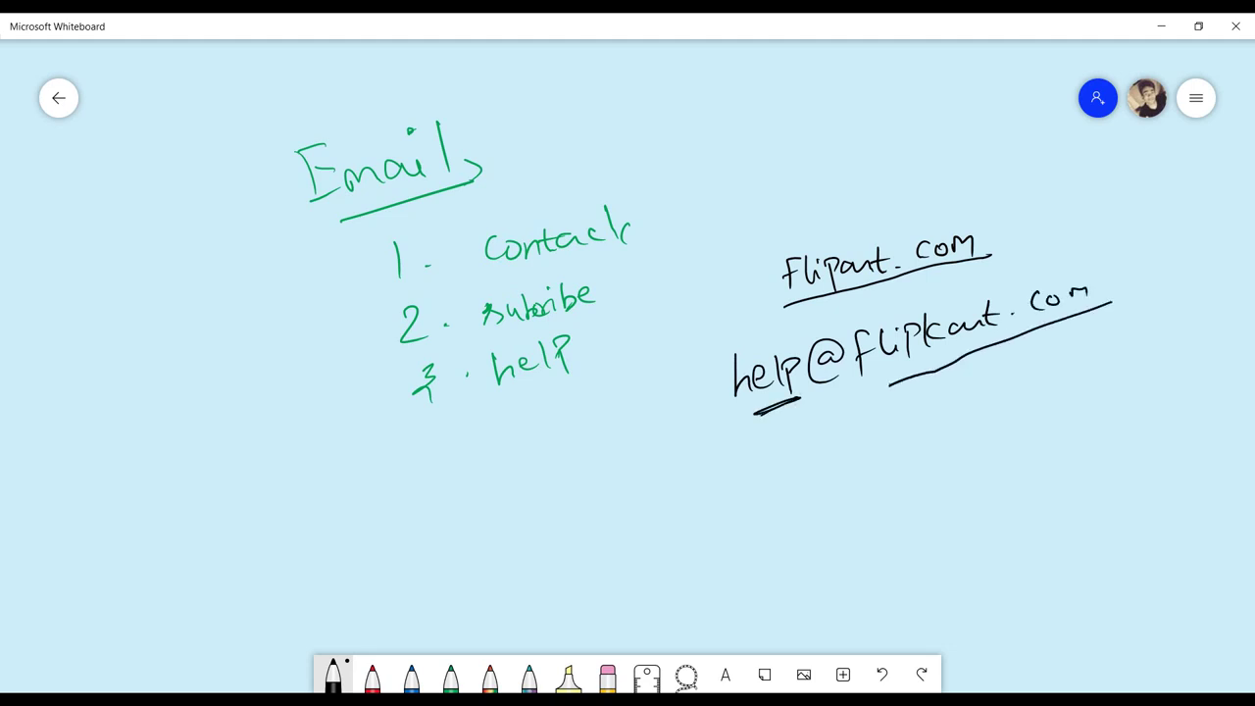
{"action": "mouse_move", "coordinate": [771, 465]}
{"action": "left_mouse_down"}
{"action": "mouse_move", "coordinate": [733, 506]}
{"action": "mouse_move", "coordinate": [790, 470]}
{"action": "mouse_move", "coordinate": [792, 500]}
{"action": "left_mouse_up"}
{"action": "mouse_move", "coordinate": [815, 451]}
{"action": "left_mouse_down"}
{"action": "mouse_move", "coordinate": [823, 480]}
{"action": "mouse_move", "coordinate": [829, 457]}
{"action": "left_mouse_up"}
{"action": "mouse_move", "coordinate": [833, 457]}
{"action": "left_mouse_down"}
{"action": "mouse_move", "coordinate": [841, 466]}
{"action": "mouse_move", "coordinate": [849, 453]}
{"action": "left_mouse_up"}
{"action": "mouse_move", "coordinate": [853, 463]}
{"action": "left_mouse_down"}
{"action": "mouse_move", "coordinate": [862, 437]}
{"action": "mouse_move", "coordinate": [880, 456]}
{"action": "left_mouse_up"}
{"action": "mouse_move", "coordinate": [863, 445]}
{"action": "left_mouse_down"}
{"action": "mouse_move", "coordinate": [900, 431]}
{"action": "mouse_move", "coordinate": [927, 451]}
{"action": "left_mouse_up"}
{"action": "left_click_drag", "start_coordinate": [958, 412], "coordinate": [954, 453]}
{"action": "mouse_move", "coordinate": [980, 408]}
{"action": "left_mouse_down"}
{"action": "mouse_move", "coordinate": [1041, 364]}
{"action": "mouse_move", "coordinate": [1064, 389]}
{"action": "mouse_move", "coordinate": [1090, 372]}
{"action": "left_mouse_up"}
{"action": "left_click", "coordinate": [1074, 394]}
{"action": "left_click_drag", "start_coordinate": [1114, 362], "coordinate": [1117, 358]}
{"action": "mouse_move", "coordinate": [1129, 363]}
{"action": "left_mouse_down"}
{"action": "mouse_move", "coordinate": [1138, 349]}
{"action": "mouse_move", "coordinate": [1155, 360]}
{"action": "mouse_move", "coordinate": [959, 452]}
{"action": "left_mouse_up"}
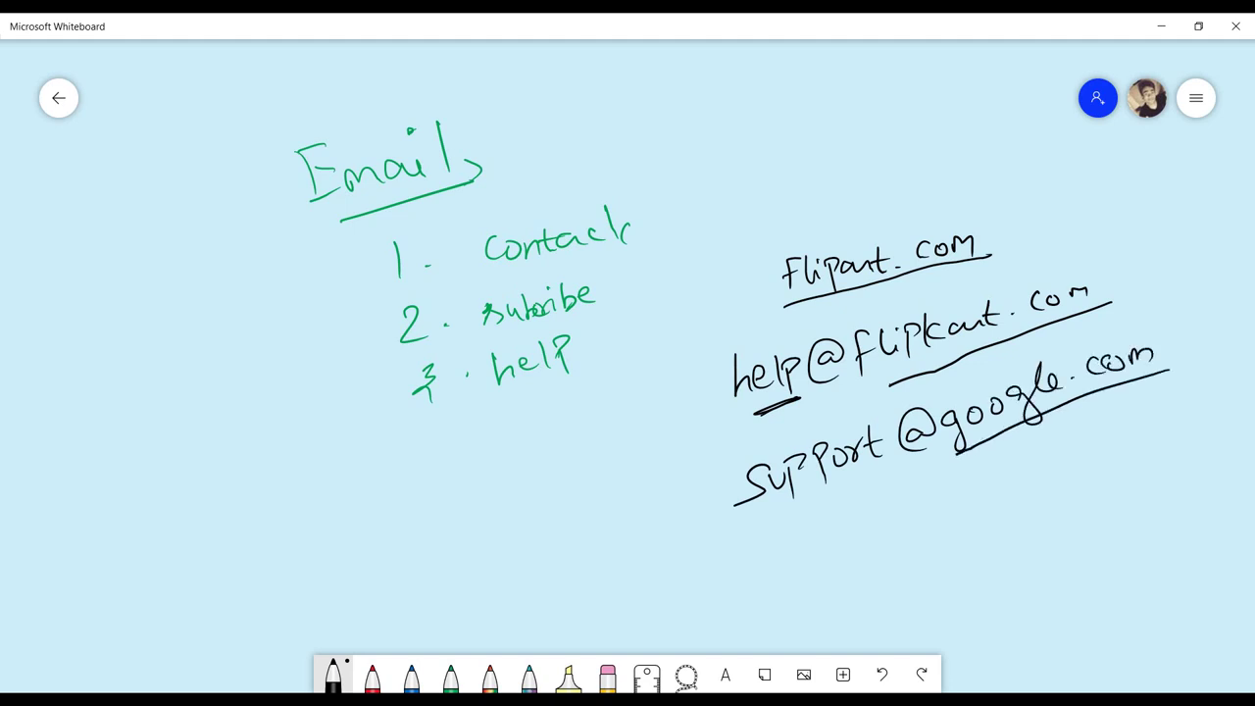
{"action": "left_click_drag", "start_coordinate": [789, 523], "coordinate": [900, 471]}
Step: Label the addresses 'professional mail' and minimize Whiteboard
{"action": "mouse_move", "coordinate": [915, 552]}
{"action": "left_mouse_down"}
{"action": "mouse_move", "coordinate": [925, 518]}
{"action": "mouse_move", "coordinate": [956, 513]}
{"action": "left_mouse_up"}
{"action": "left_click_drag", "start_coordinate": [974, 495], "coordinate": [963, 537]}
{"action": "mouse_move", "coordinate": [978, 517]}
{"action": "left_mouse_down"}
{"action": "mouse_move", "coordinate": [1043, 500]}
{"action": "mouse_move", "coordinate": [1196, 500]}
{"action": "left_mouse_up"}
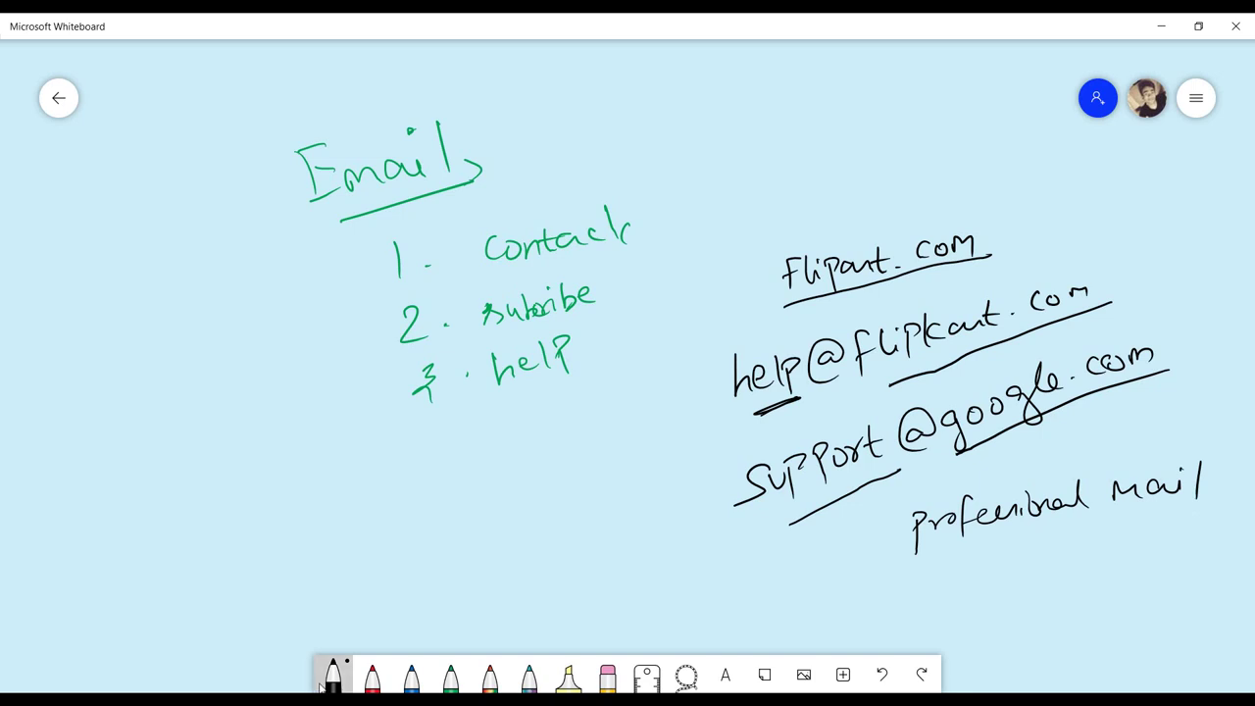
{"action": "left_click", "coordinate": [1161, 26]}
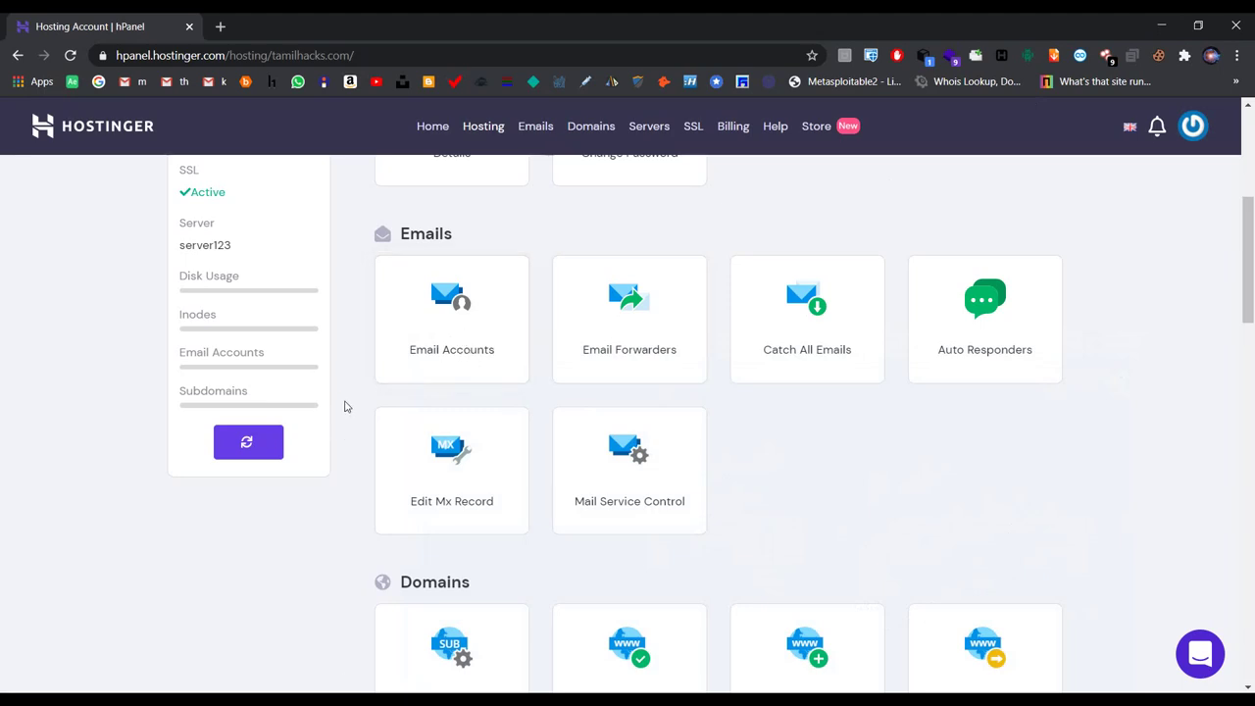
Step: Open the Email Accounts page from the hosting account's Emails section
{"action": "scroll", "coordinate": [392, 392], "scroll_direction": "down", "scroll_amount": 1}
{"action": "scroll", "coordinate": [425, 402], "scroll_direction": "up", "scroll_amount": 2}
{"action": "left_click", "coordinate": [426, 420]}
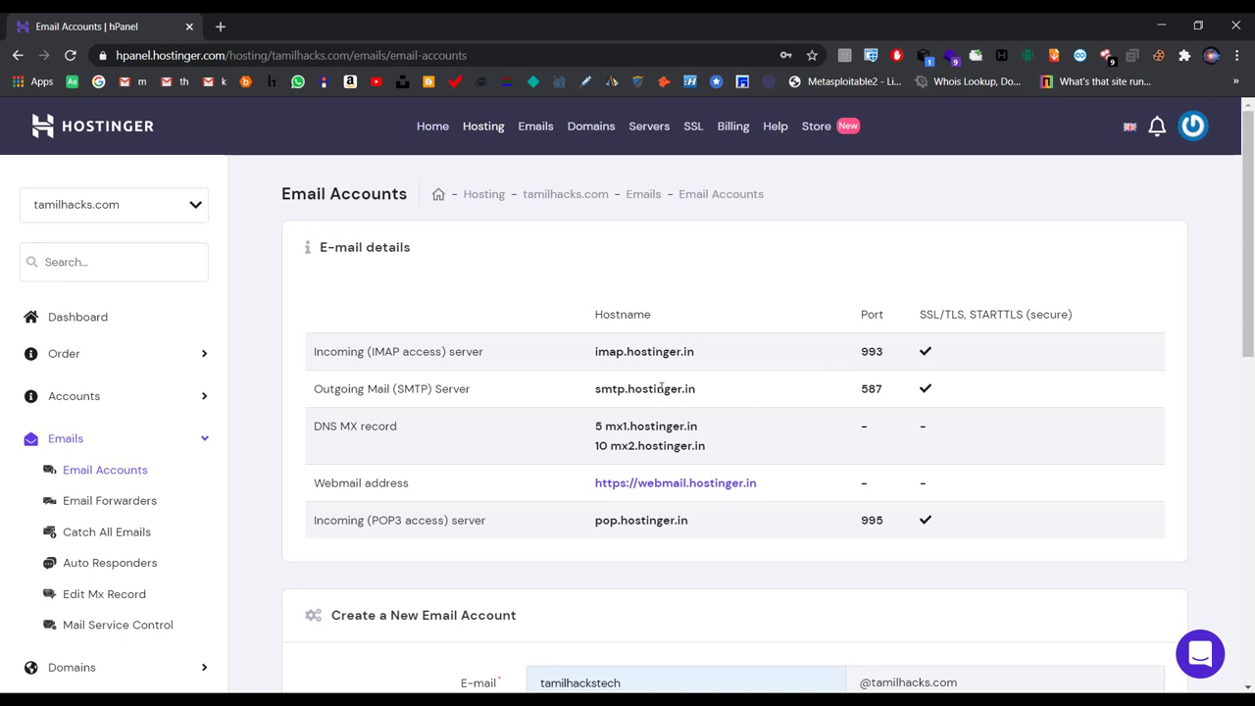
Step: Clear the prefilled mailbox name and enter 'test' as the new account name
{"action": "scroll", "coordinate": [584, 391], "scroll_direction": "down", "scroll_amount": 1}
{"action": "scroll", "coordinate": [584, 390], "scroll_direction": "down", "scroll_amount": 3}
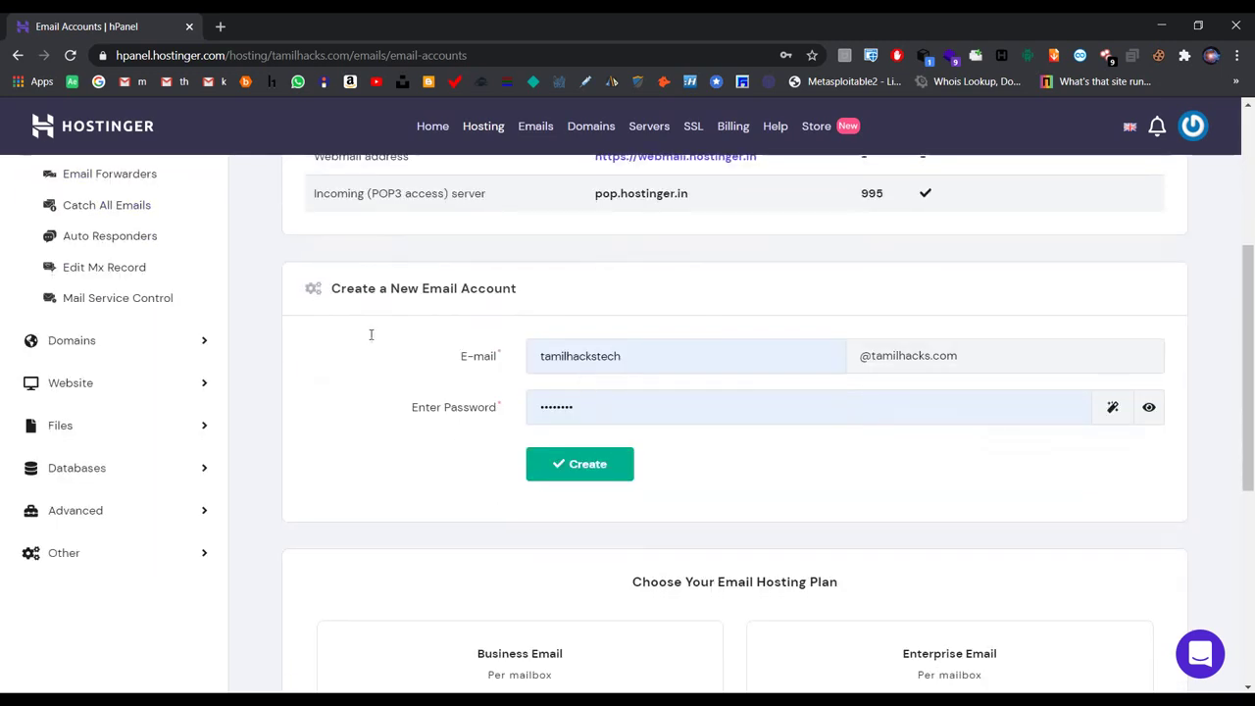
{"action": "left_click_drag", "start_coordinate": [332, 289], "coordinate": [544, 290]}
{"action": "left_click", "coordinate": [591, 283]}
{"action": "left_click_drag", "start_coordinate": [861, 356], "coordinate": [961, 361]}
{"action": "left_click", "coordinate": [767, 363]}
{"action": "key", "text": "ctrl+a"}
{"action": "key", "text": "BackSpace"}
{"action": "left_click", "coordinate": [747, 315]}
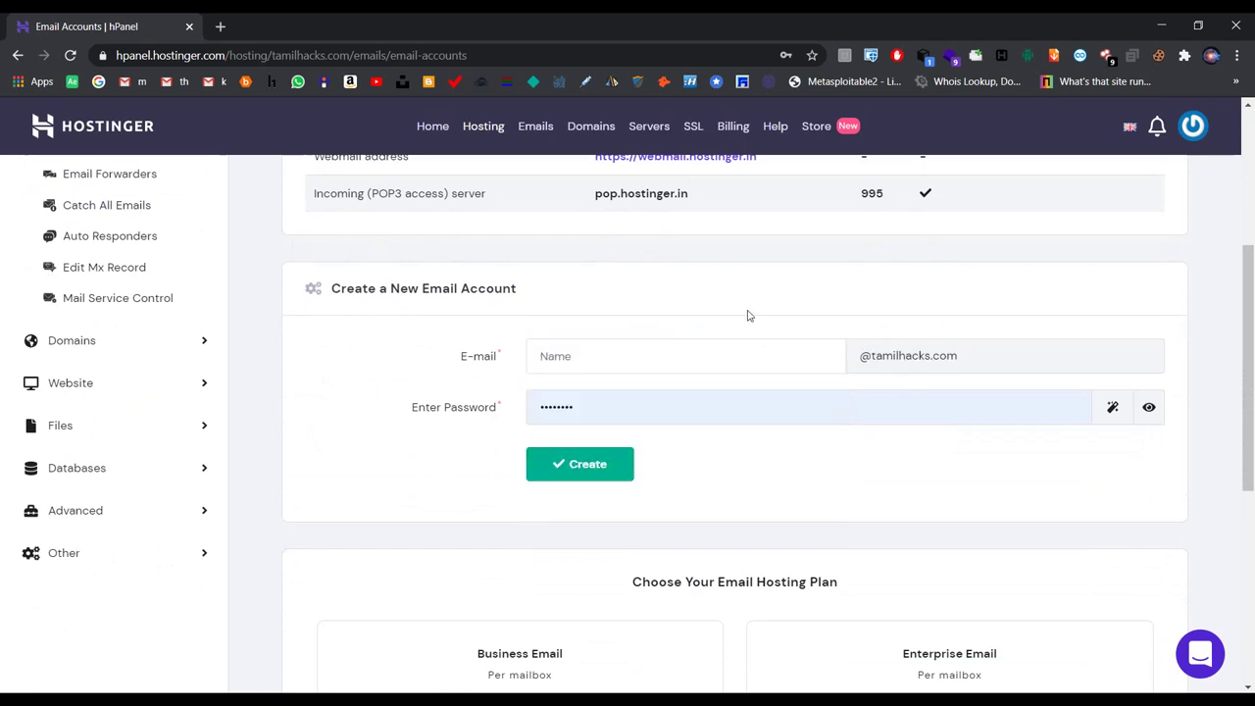
{"action": "left_click", "coordinate": [703, 361]}
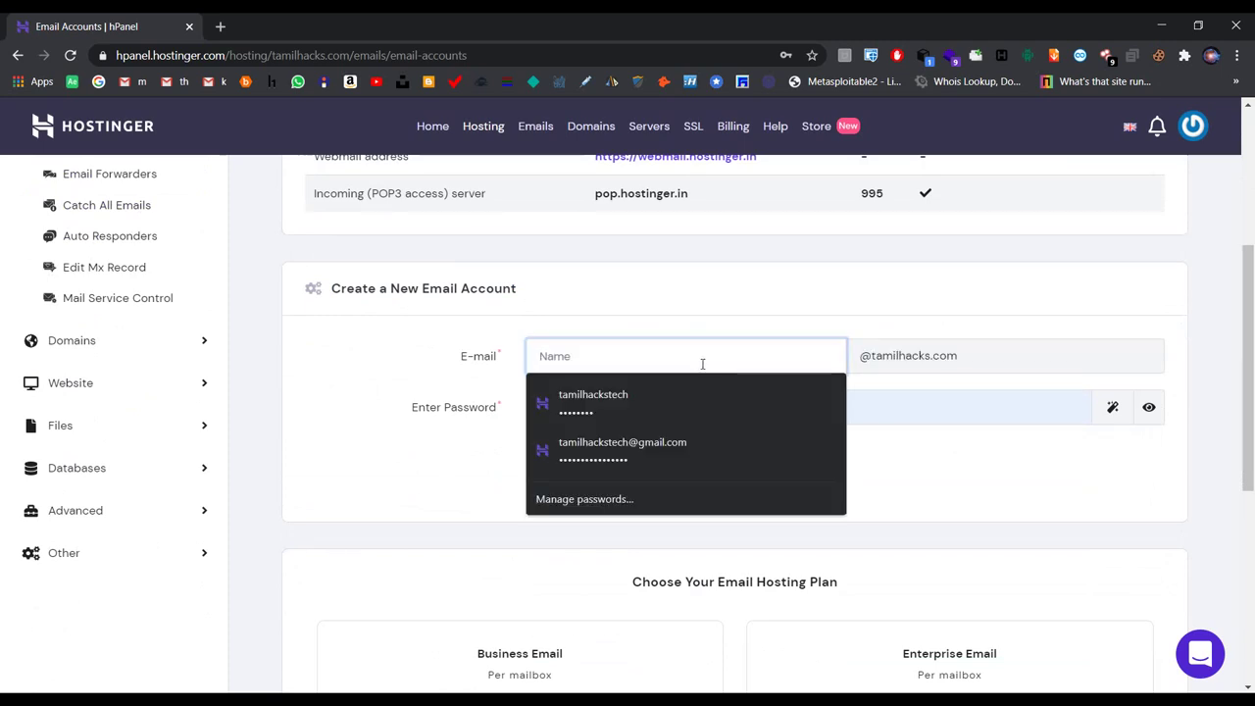
{"action": "type", "text": "help"}
{"action": "key", "text": "BackSpace"}
{"action": "key", "text": "BackSpace"}
{"action": "key", "text": "BackSpace"}
{"action": "key", "text": "BackSpace"}
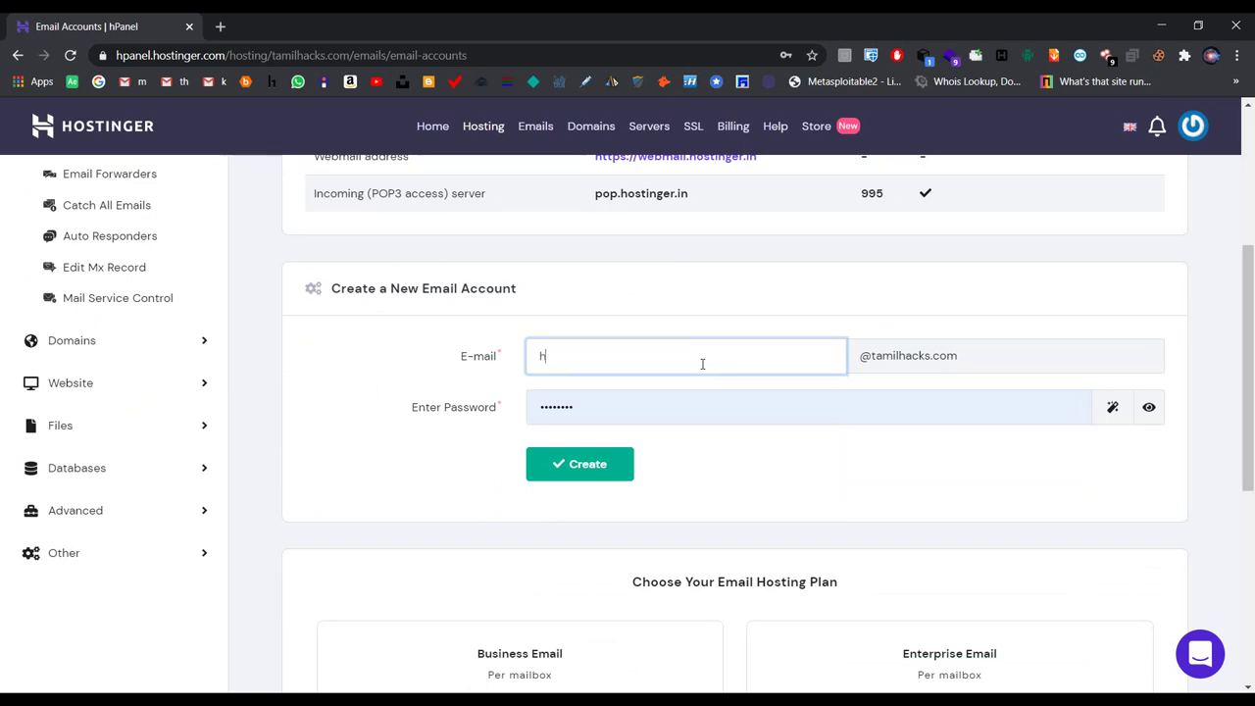
{"action": "type", "text": "support"}
{"action": "double_click", "coordinate": [703, 363]}
{"action": "type", "text": "test"}
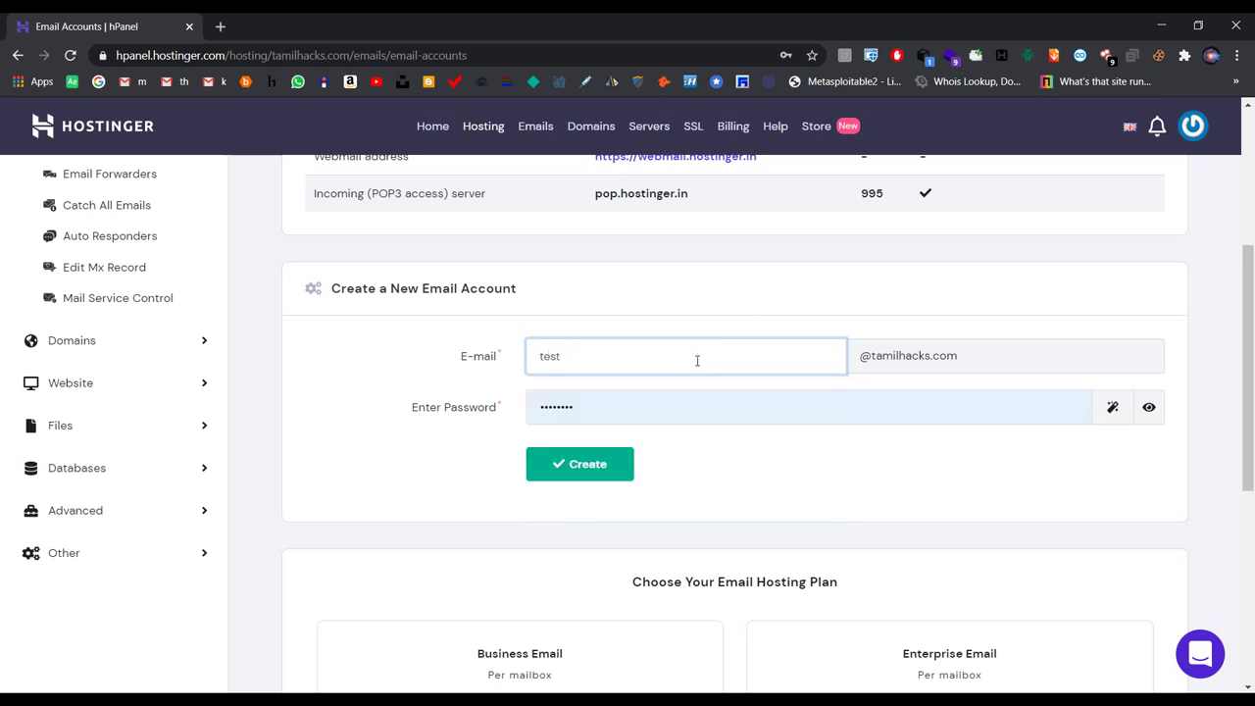
{"action": "left_click", "coordinate": [674, 308]}
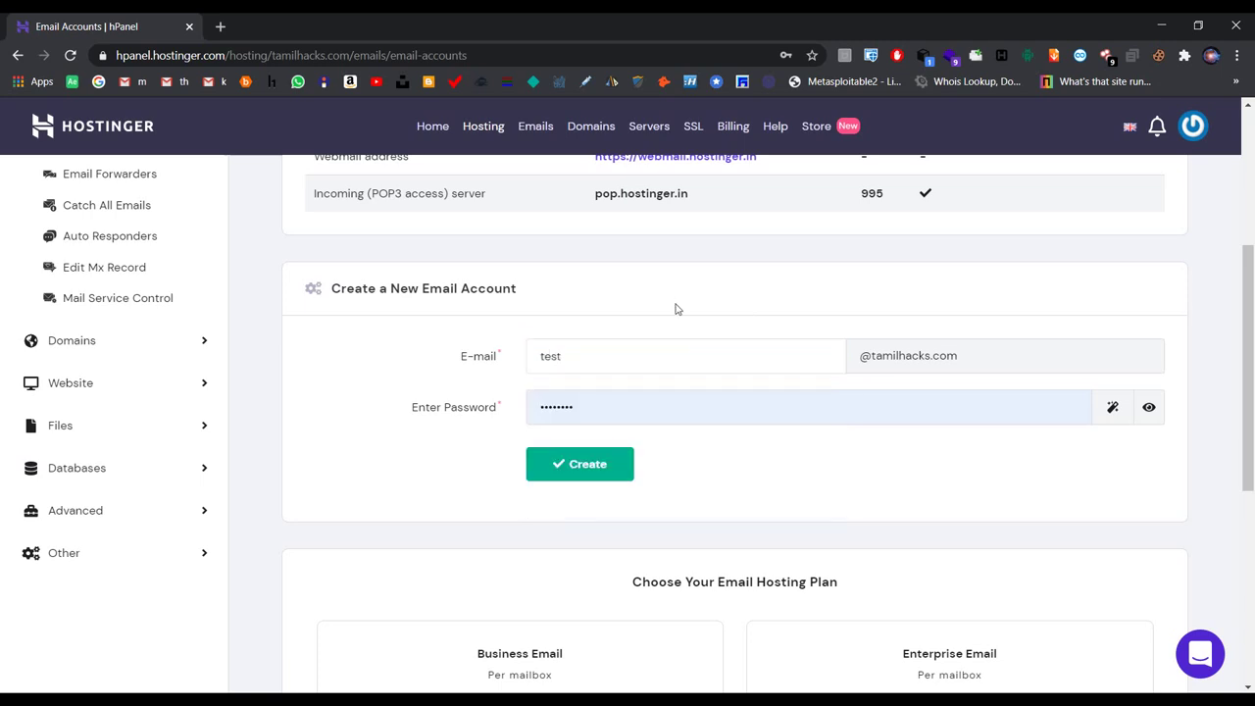
Step: Replace the prefilled password with a custom one and attempt to create the mailbox
{"action": "left_click", "coordinate": [580, 410]}
{"action": "key", "text": "ctrl+a"}
{"action": "key", "text": "BackSpace"}
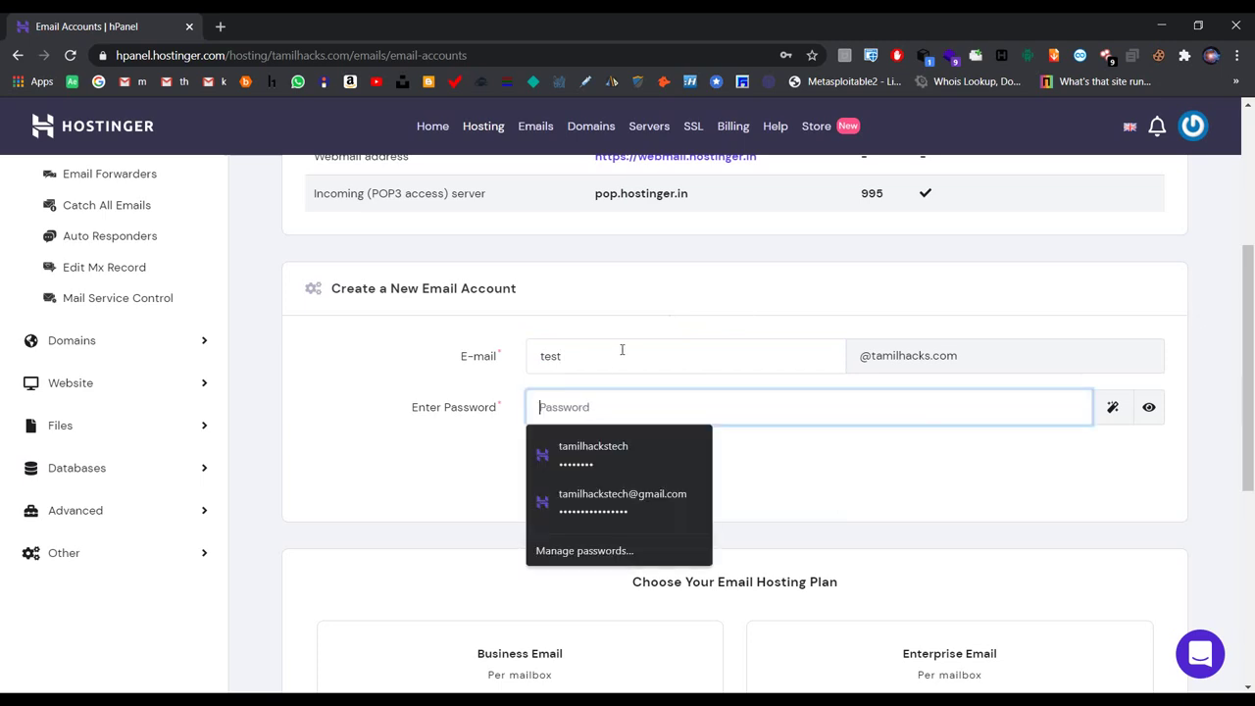
{"action": "type", "text": "***"}
{"action": "left_click", "coordinate": [813, 484]}
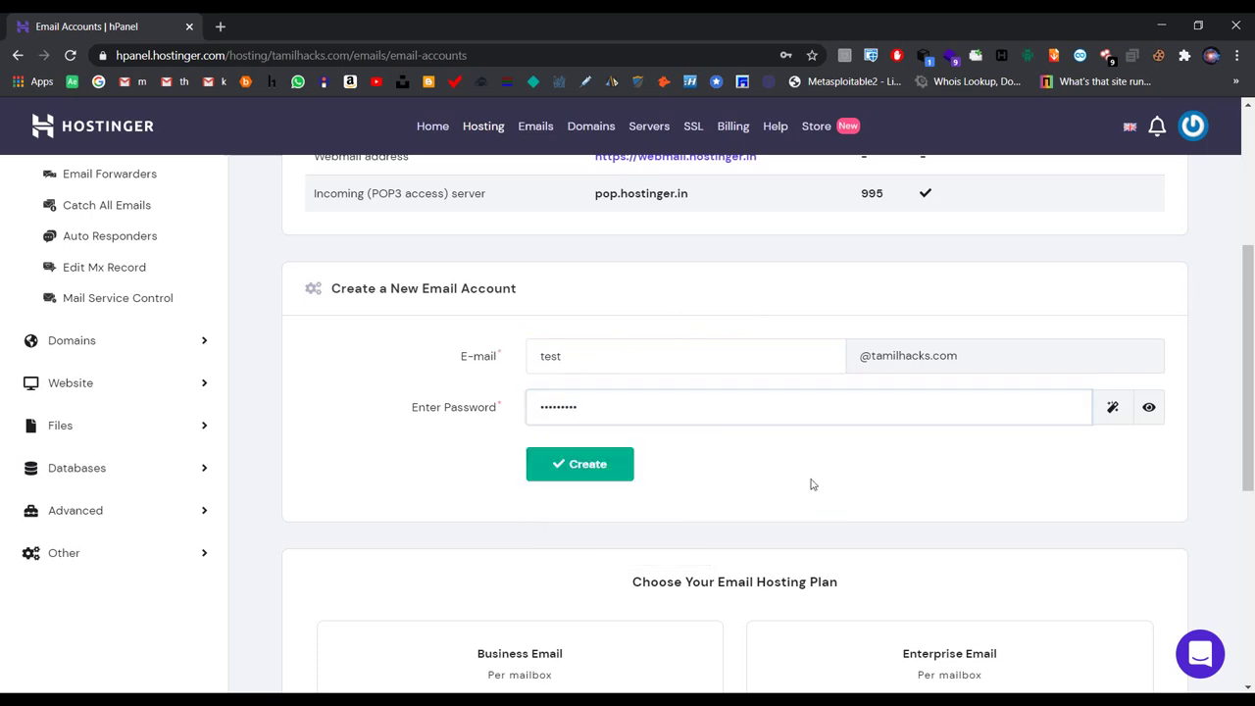
{"action": "left_click", "coordinate": [589, 468]}
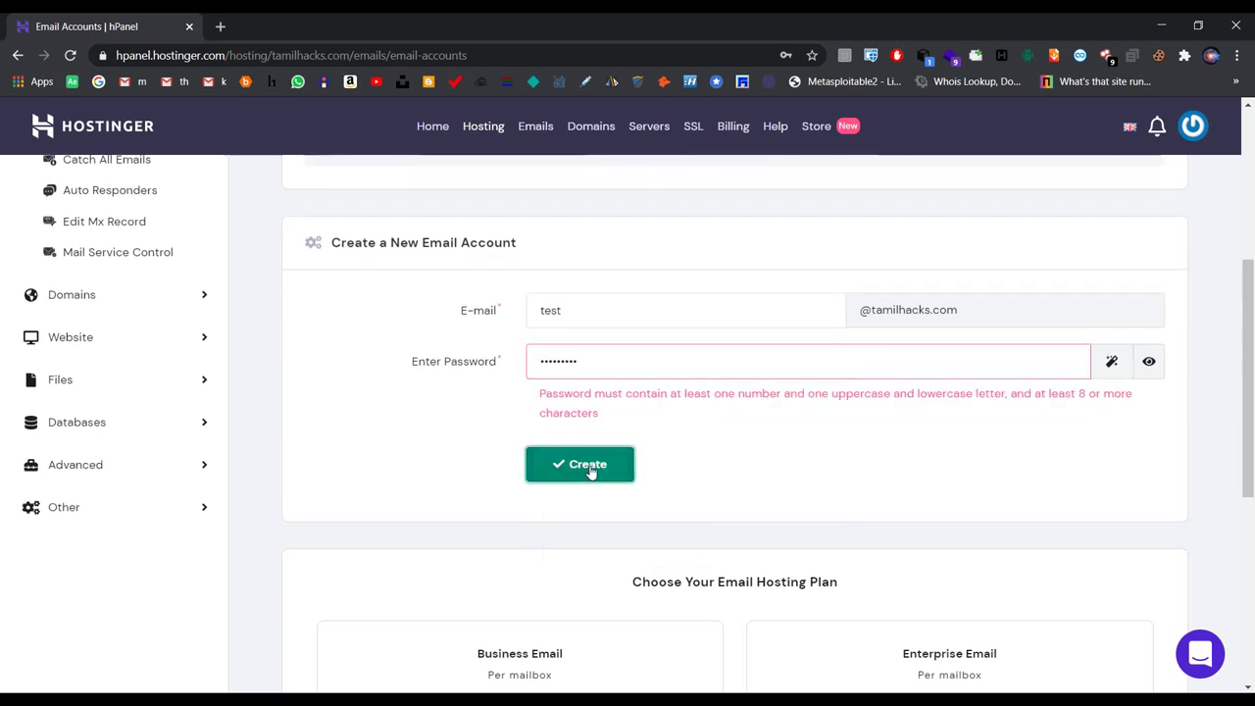
{"action": "left_click", "coordinate": [628, 373]}
{"action": "type", "text": "1A"}
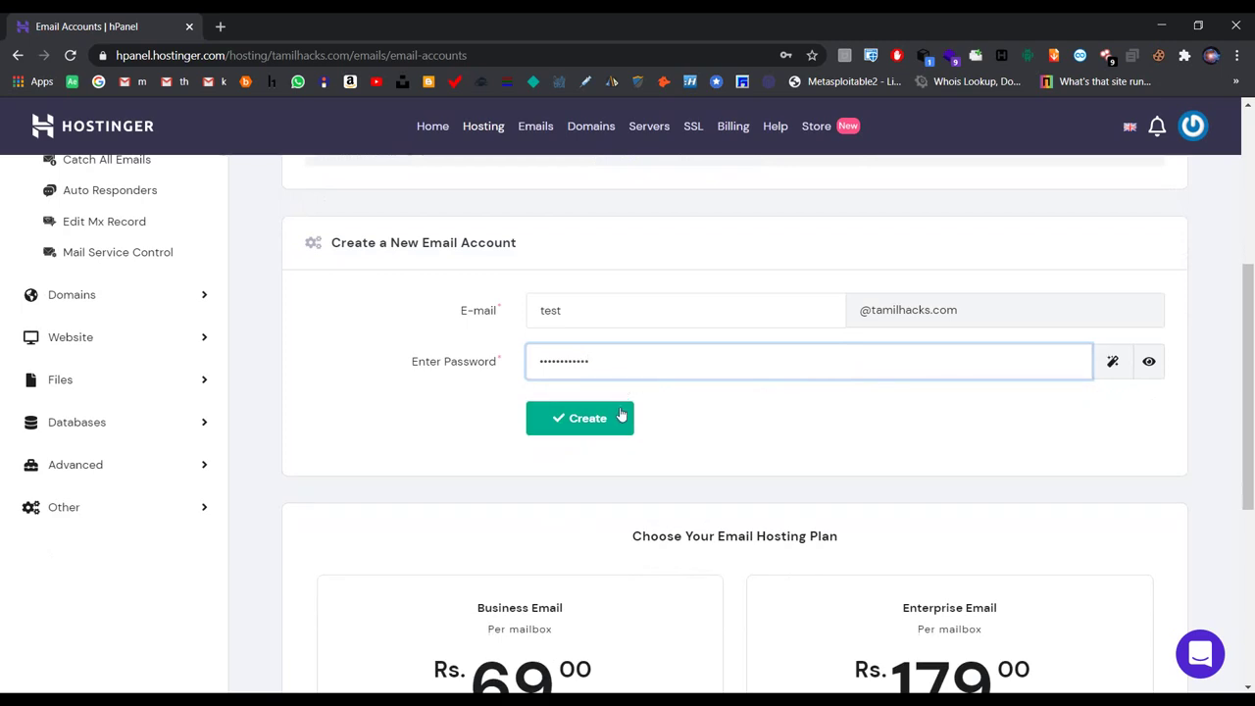
{"action": "left_click", "coordinate": [619, 417]}
{"action": "left_click", "coordinate": [653, 331]}
{"action": "type", "text": "a"}
{"action": "left_click", "coordinate": [619, 384]}
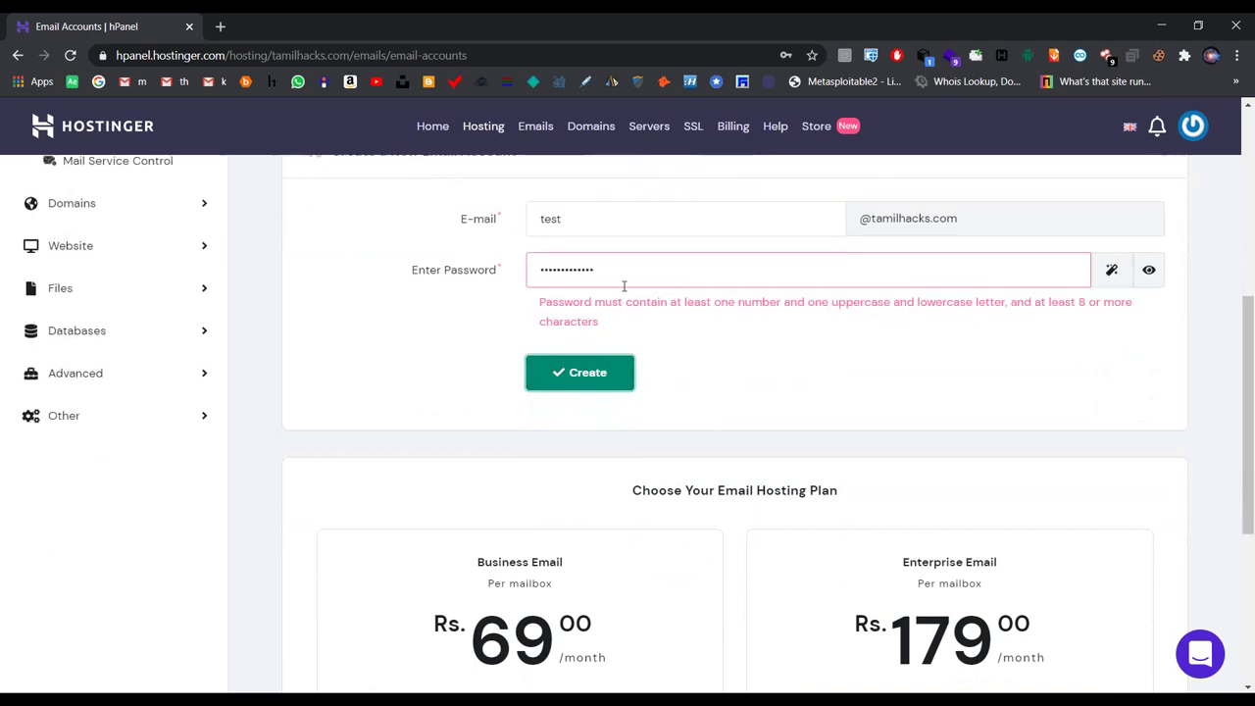
{"action": "left_click_drag", "start_coordinate": [594, 269], "coordinate": [512, 269]}
{"action": "key", "text": "BackSpace"}
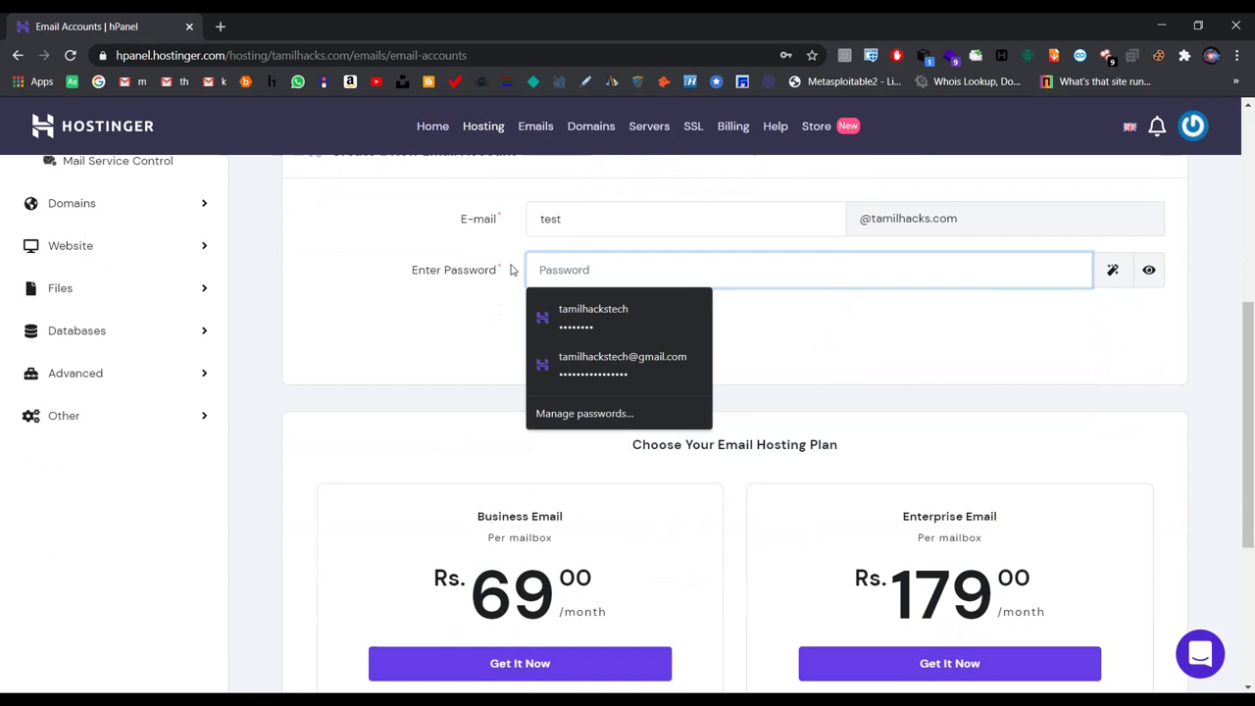
{"action": "left_click", "coordinate": [560, 319]}
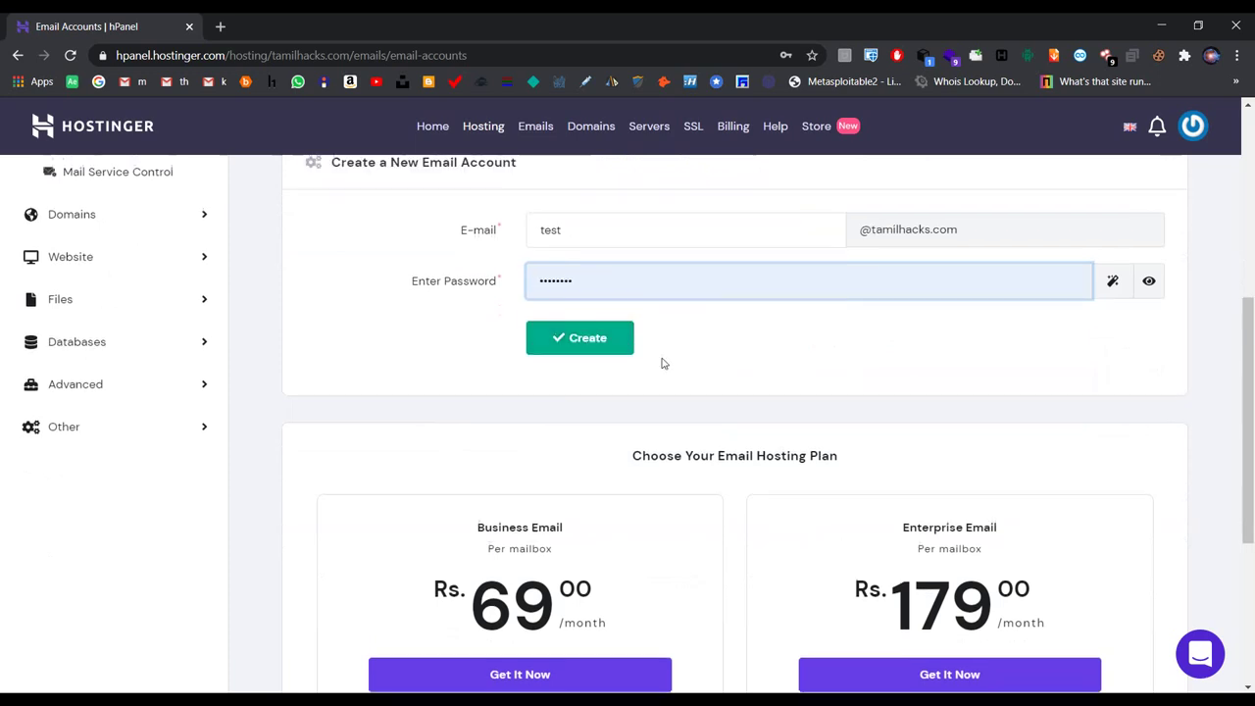
{"action": "left_click", "coordinate": [610, 419]}
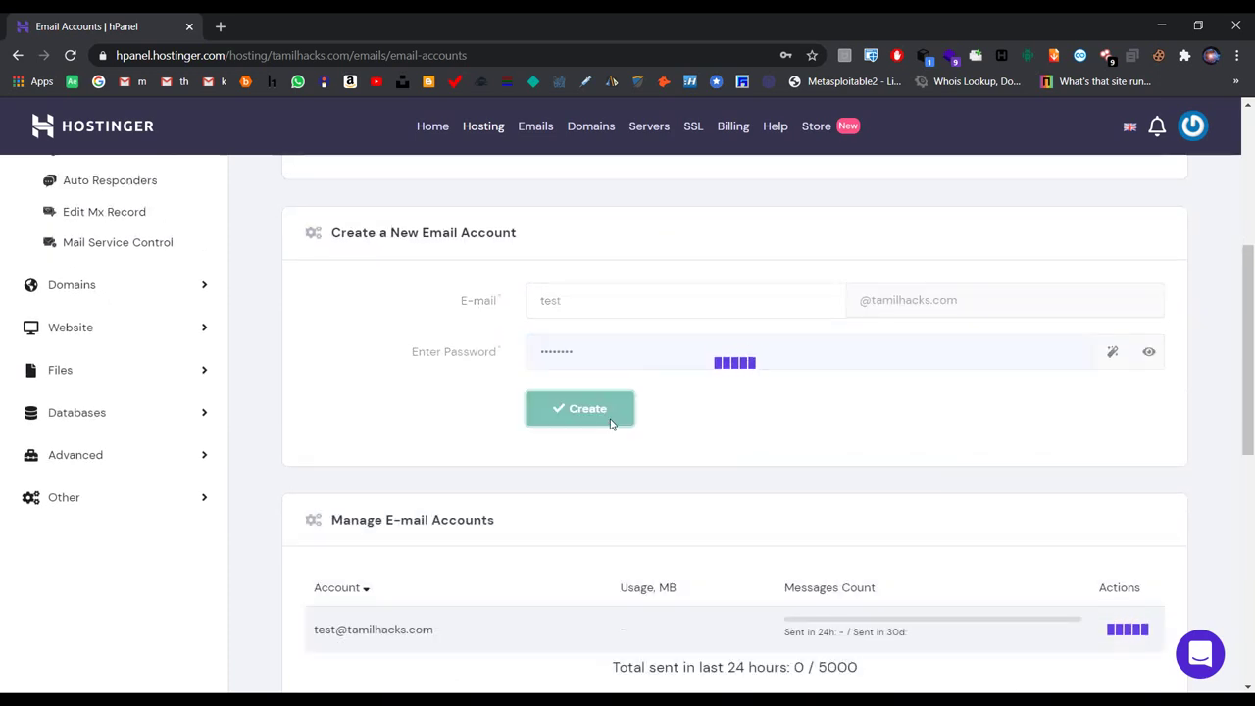
{"action": "scroll", "coordinate": [609, 424], "scroll_direction": "down", "scroll_amount": 4}
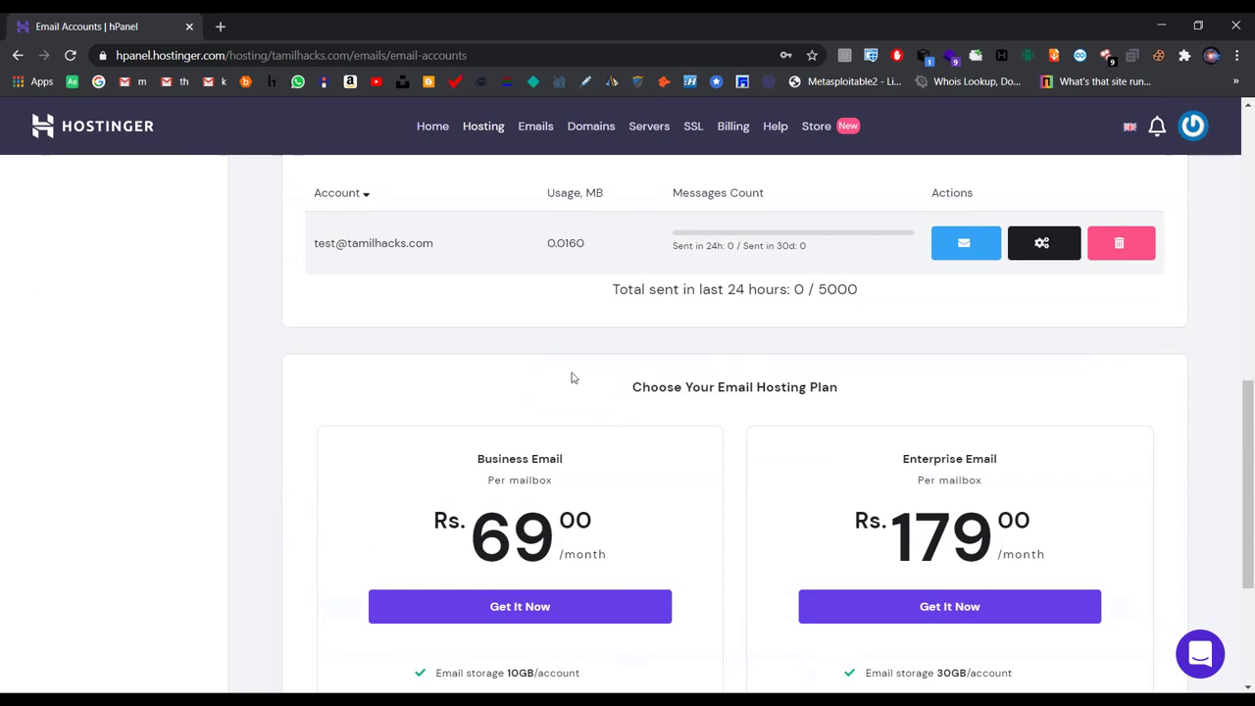
{"action": "scroll", "coordinate": [552, 279], "scroll_direction": "up", "scroll_amount": 2}
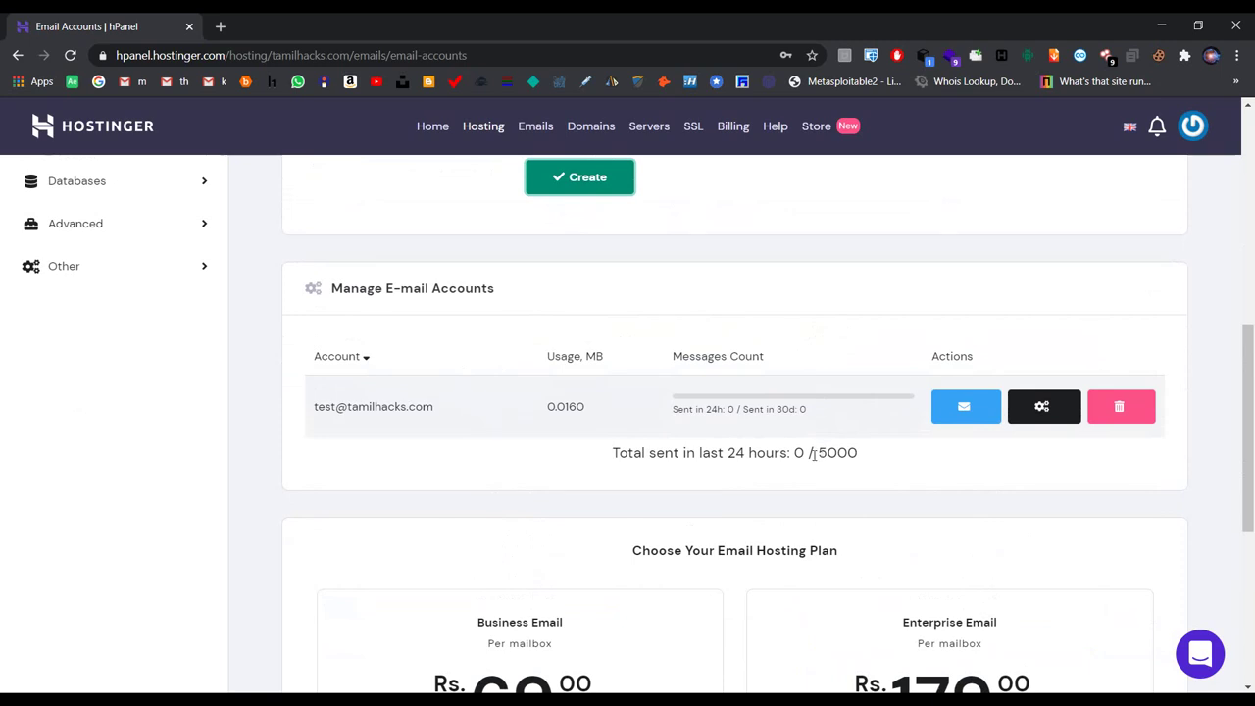
{"action": "left_click_drag", "start_coordinate": [814, 454], "coordinate": [858, 455]}
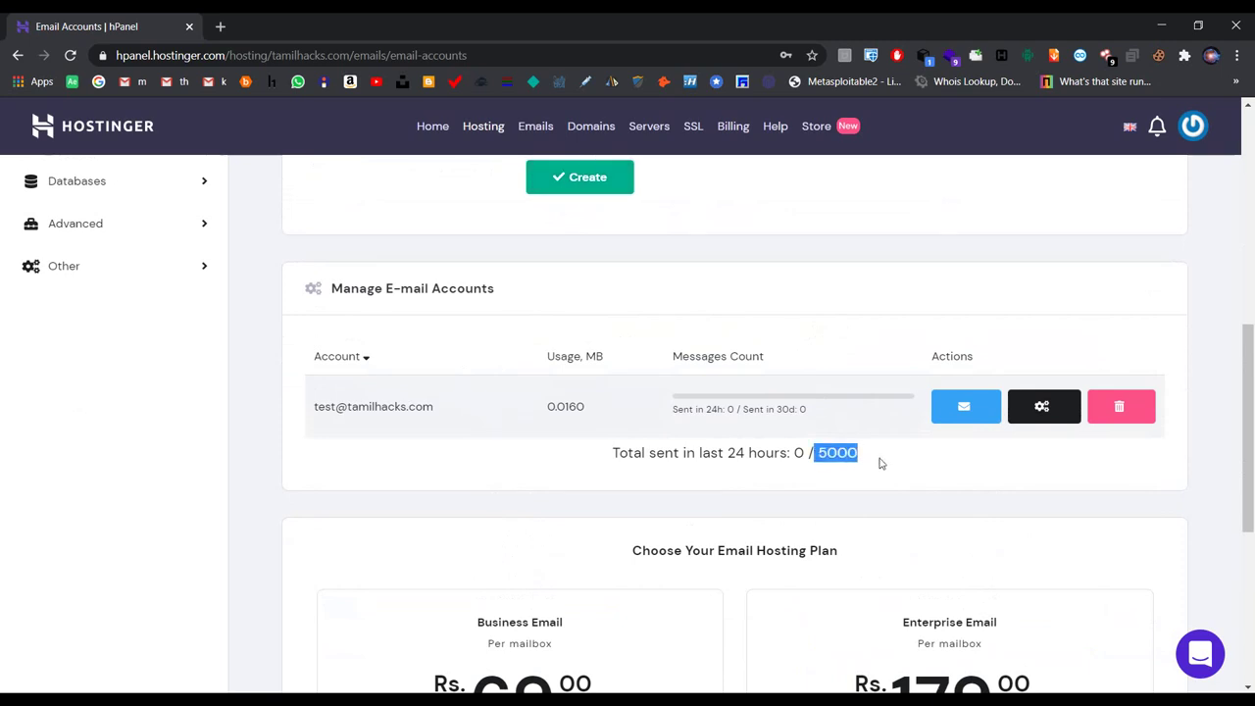
{"action": "left_click", "coordinate": [881, 463]}
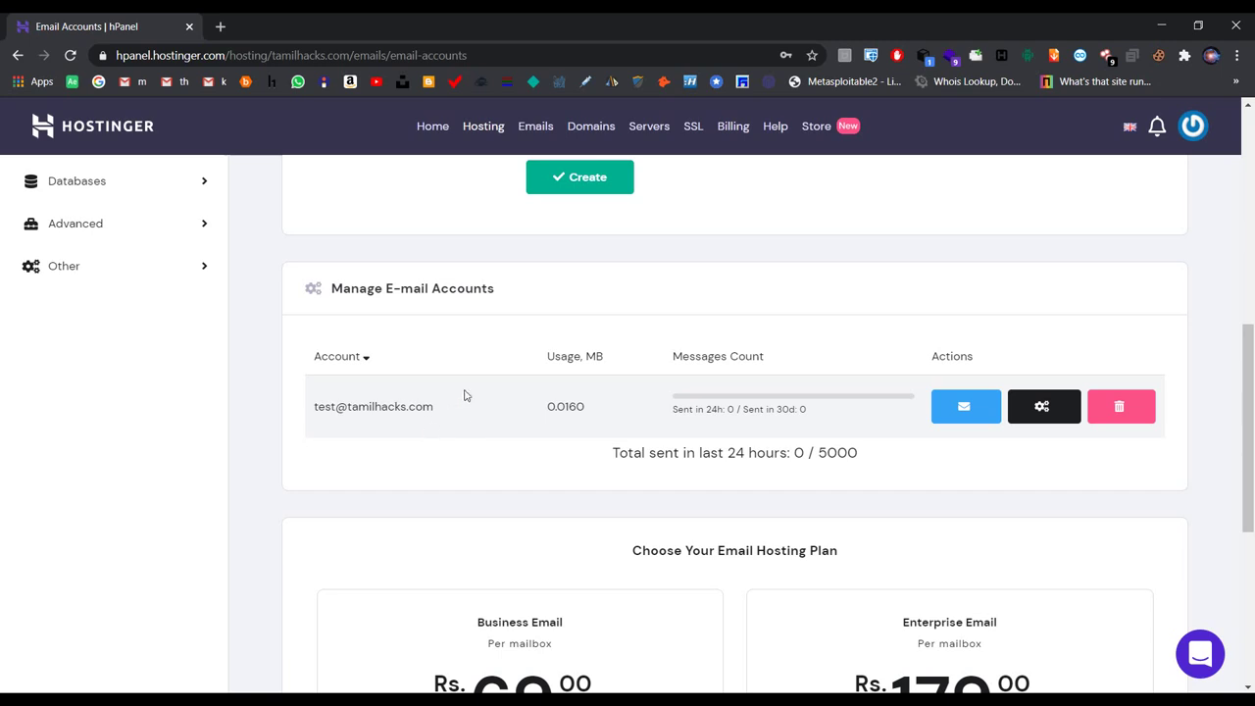
{"action": "triple_click", "coordinate": [384, 413]}
{"action": "left_click", "coordinate": [397, 452]}
{"action": "scroll", "coordinate": [397, 452], "scroll_direction": "up", "scroll_amount": 3}
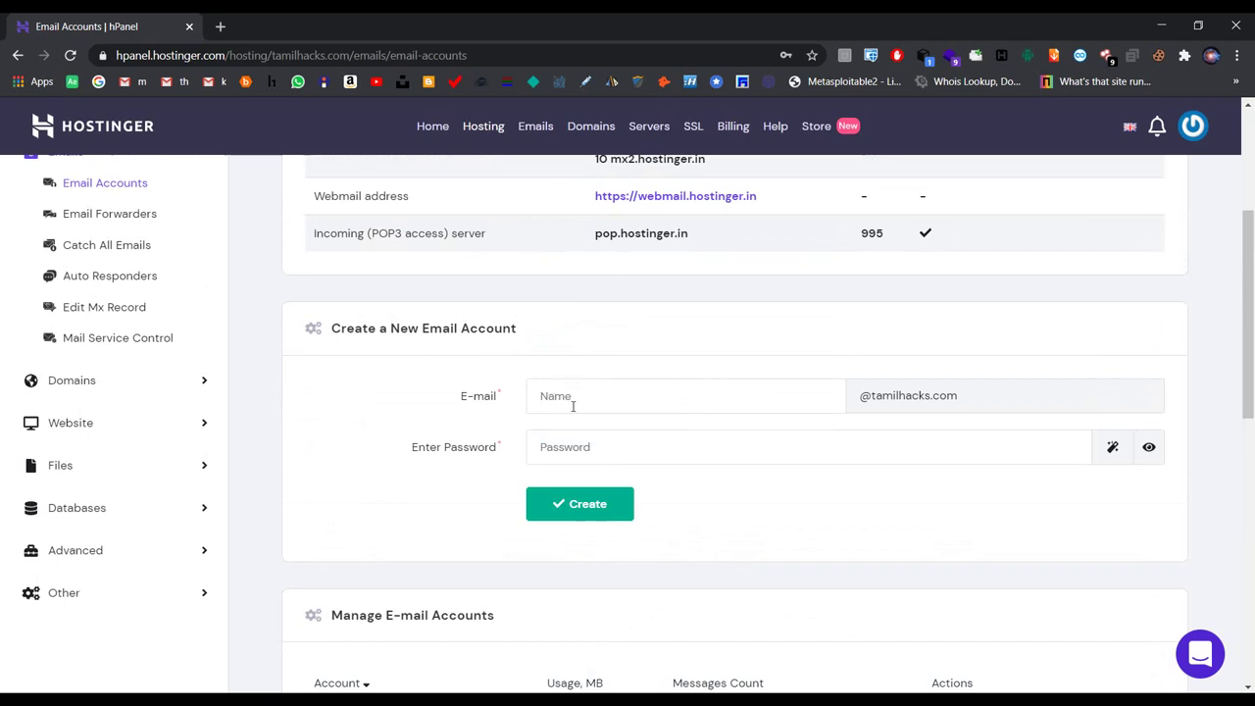
{"action": "scroll", "coordinate": [567, 411], "scroll_direction": "down", "scroll_amount": 1}
{"action": "scroll", "coordinate": [567, 411], "scroll_direction": "down", "scroll_amount": 1}
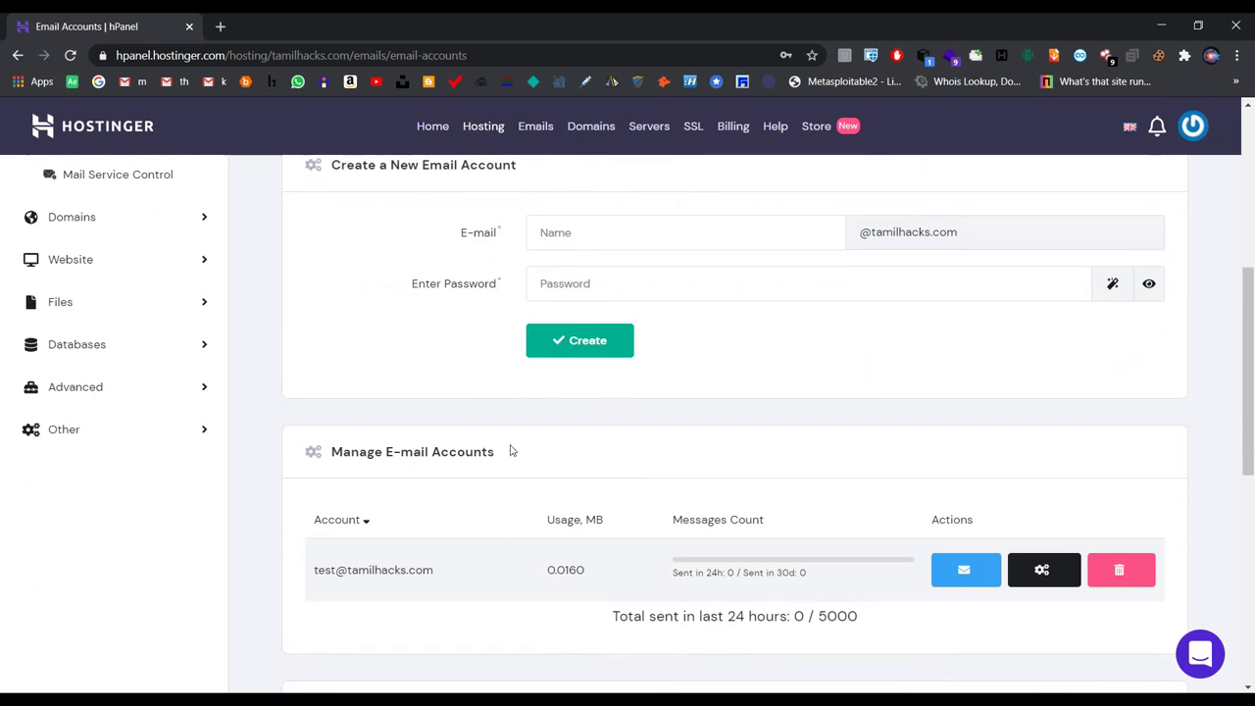
{"action": "scroll", "coordinate": [546, 478], "scroll_direction": "down", "scroll_amount": 3}
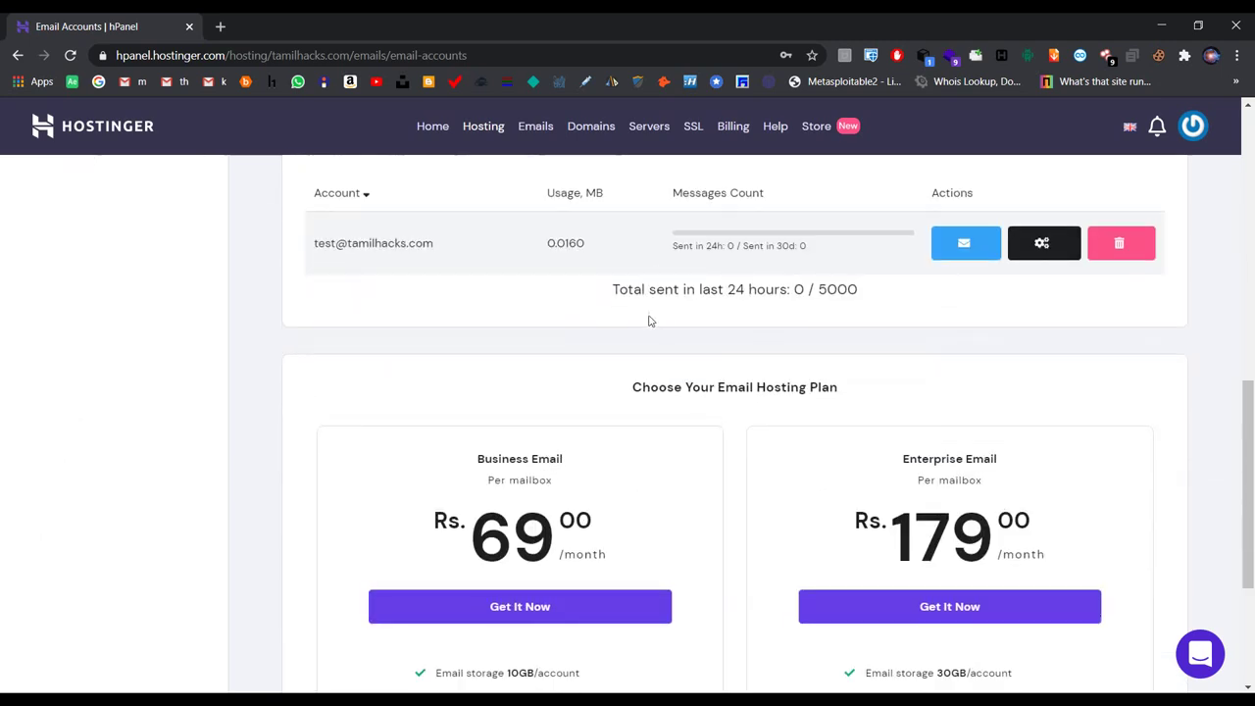
{"action": "scroll", "coordinate": [650, 319], "scroll_direction": "up", "scroll_amount": 1}
{"action": "scroll", "coordinate": [686, 311], "scroll_direction": "down", "scroll_amount": 3}
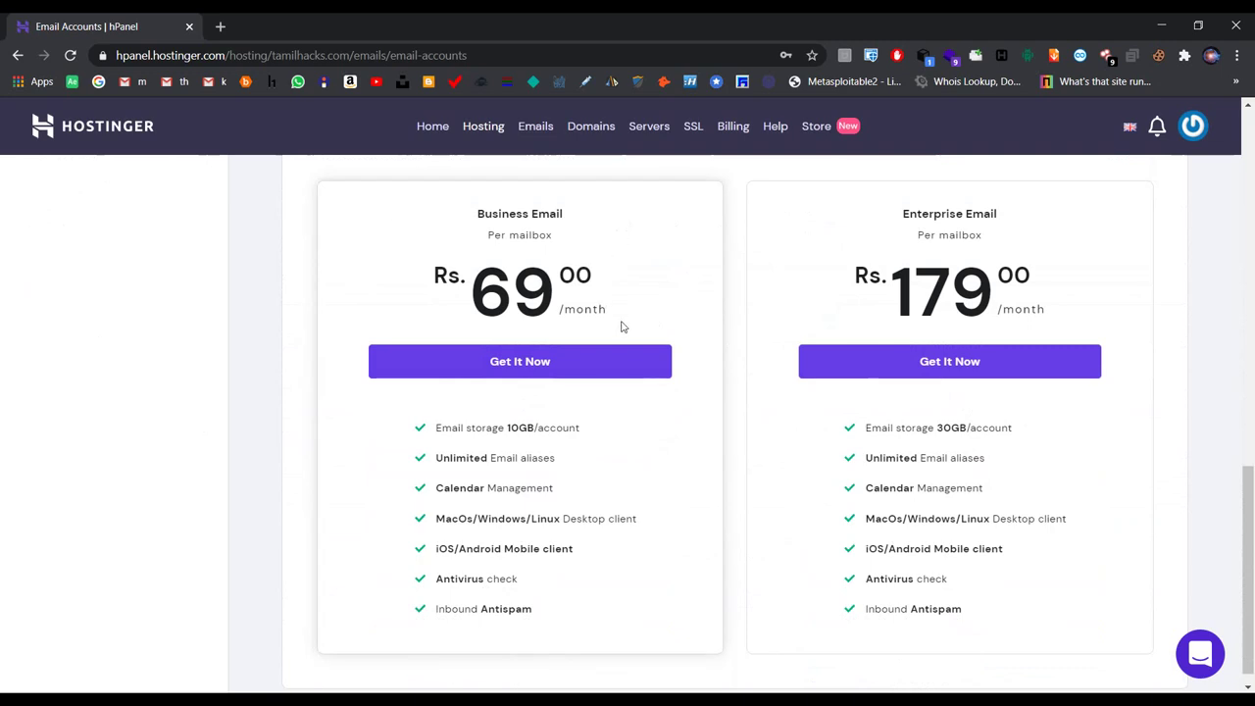
{"action": "scroll", "coordinate": [621, 327], "scroll_direction": "up", "scroll_amount": 4}
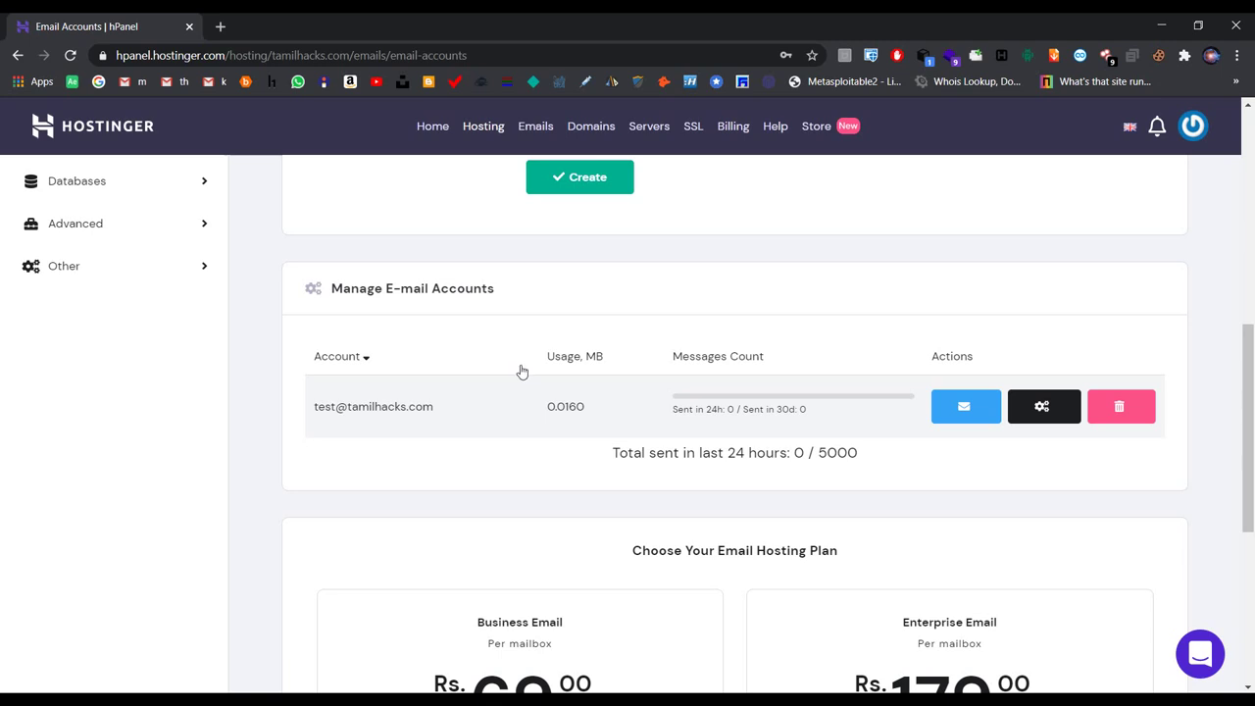
{"action": "scroll", "coordinate": [538, 364], "scroll_direction": "up", "scroll_amount": 3}
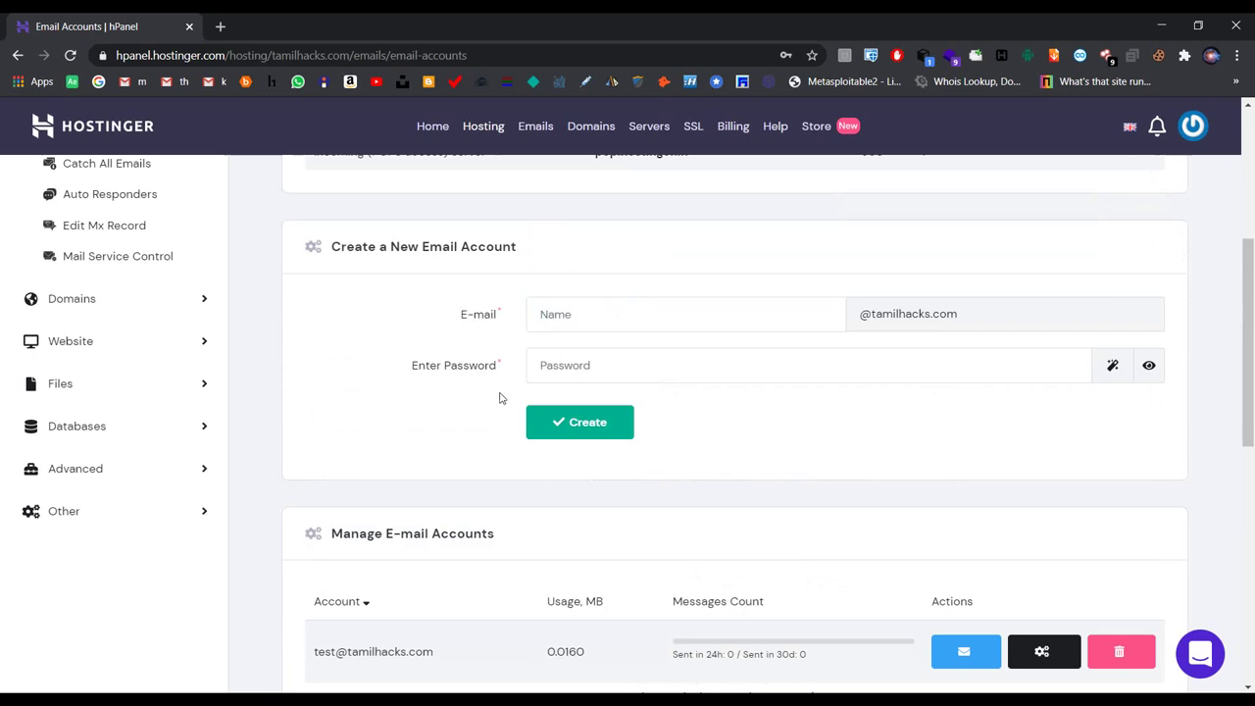
{"action": "scroll", "coordinate": [504, 394], "scroll_direction": "down", "scroll_amount": 3}
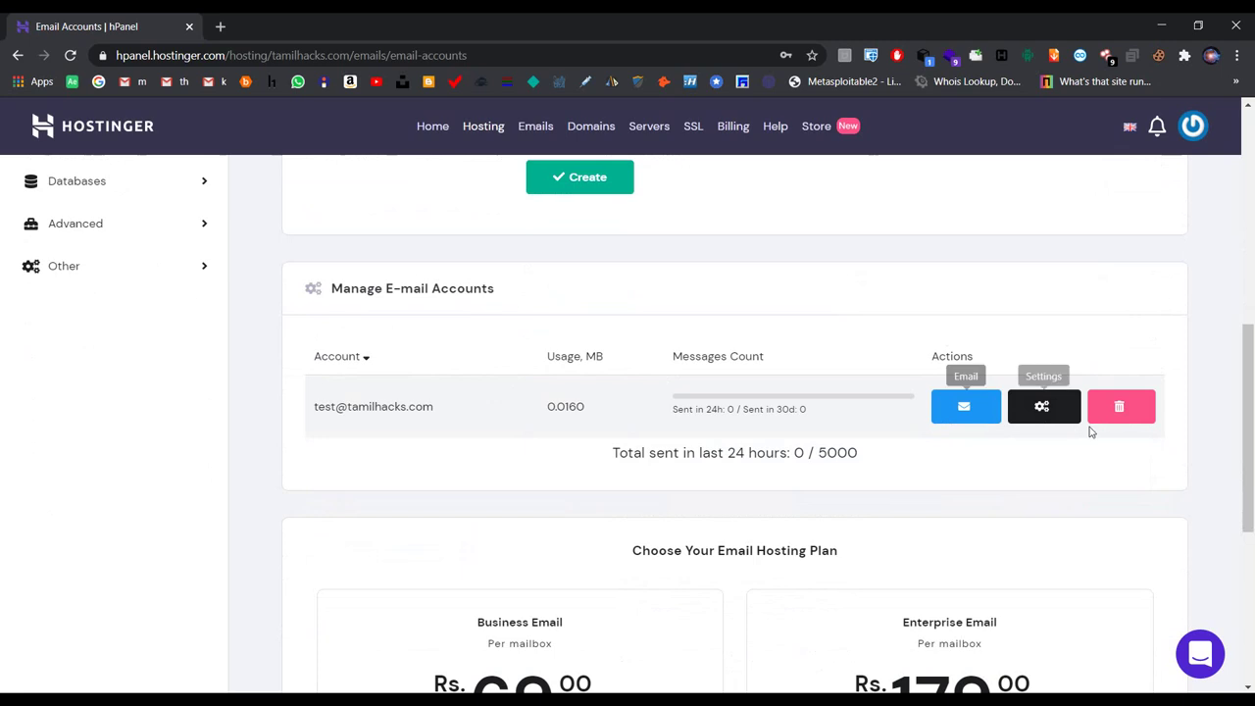
{"action": "left_click", "coordinate": [1042, 406]}
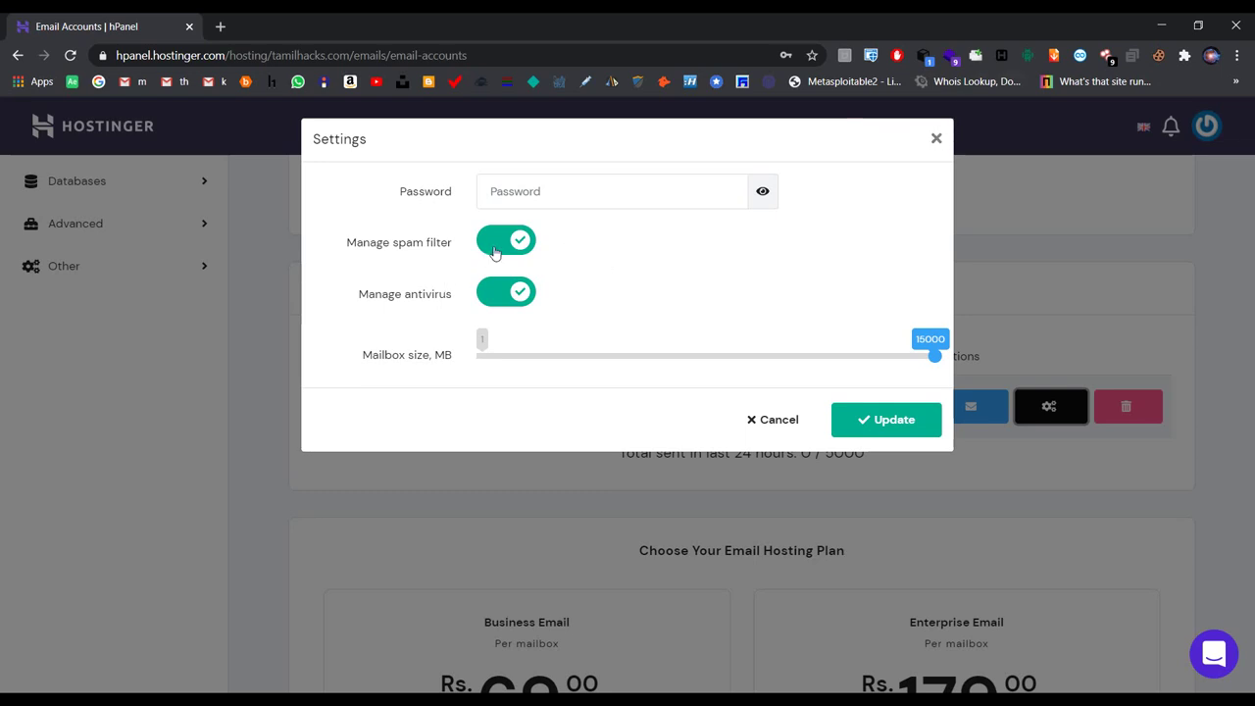
{"action": "left_click", "coordinate": [934, 138]}
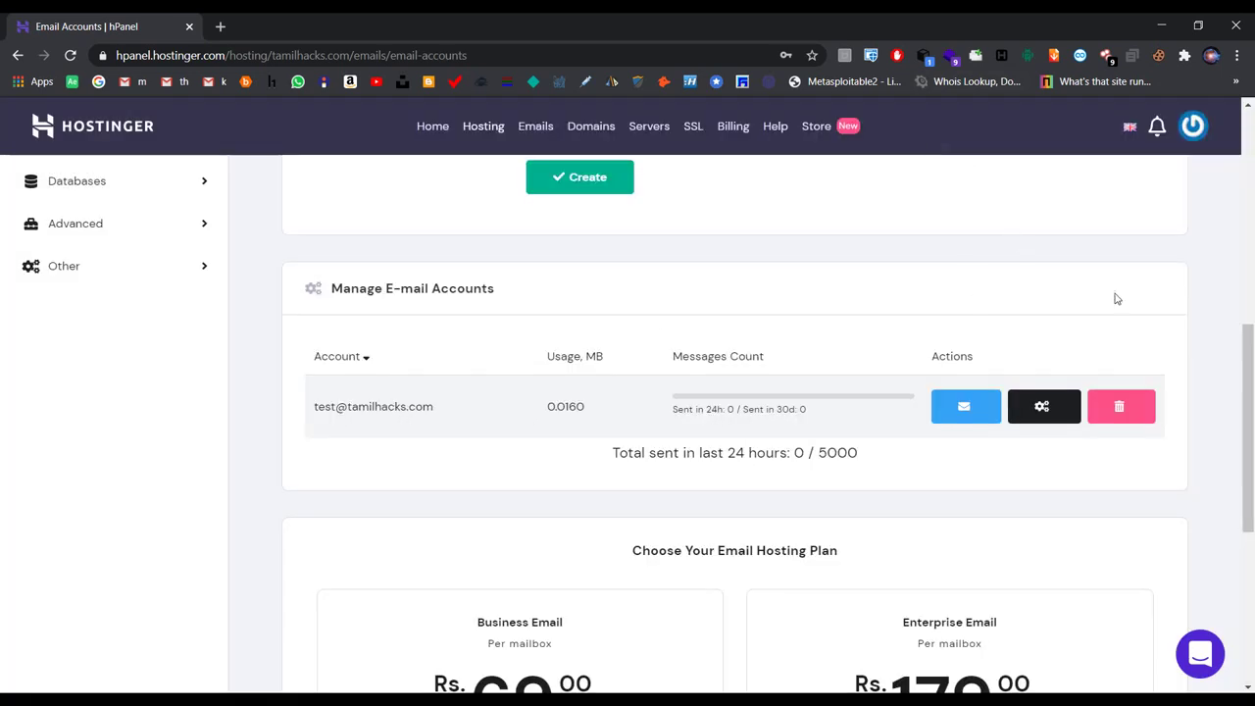
{"action": "scroll", "coordinate": [892, 356], "scroll_direction": "up", "scroll_amount": 2}
{"action": "left_click", "coordinate": [772, 244]}
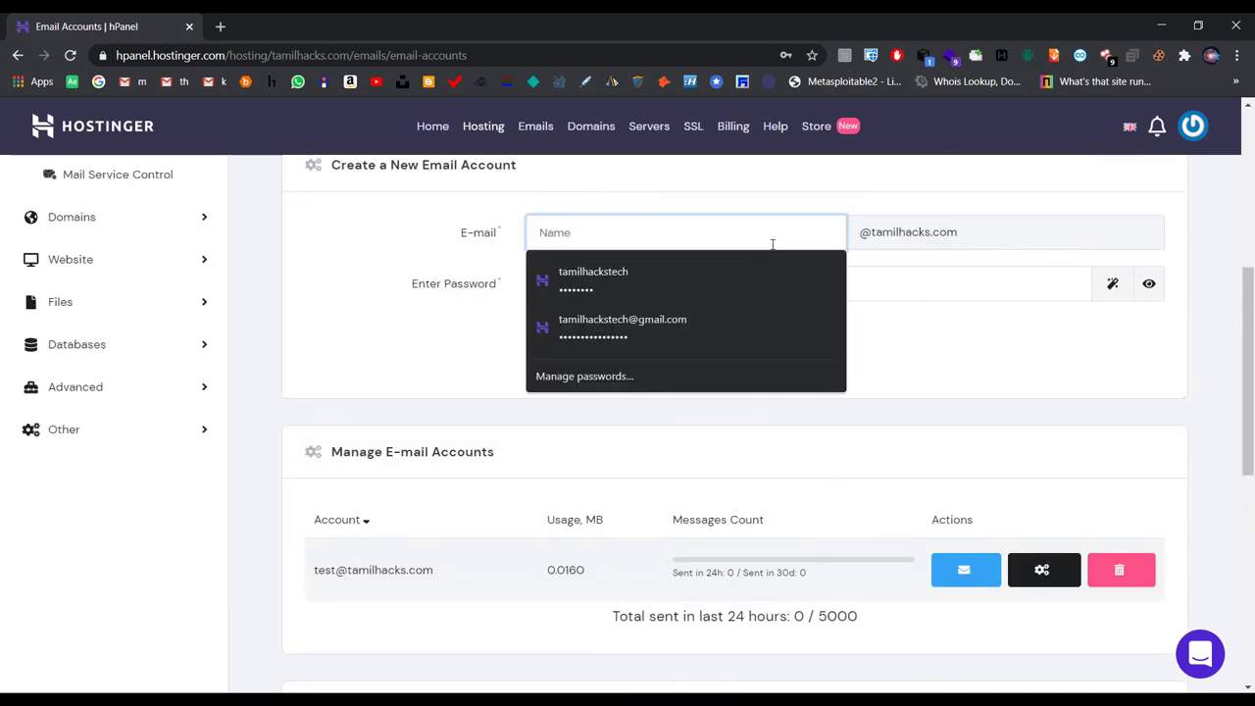
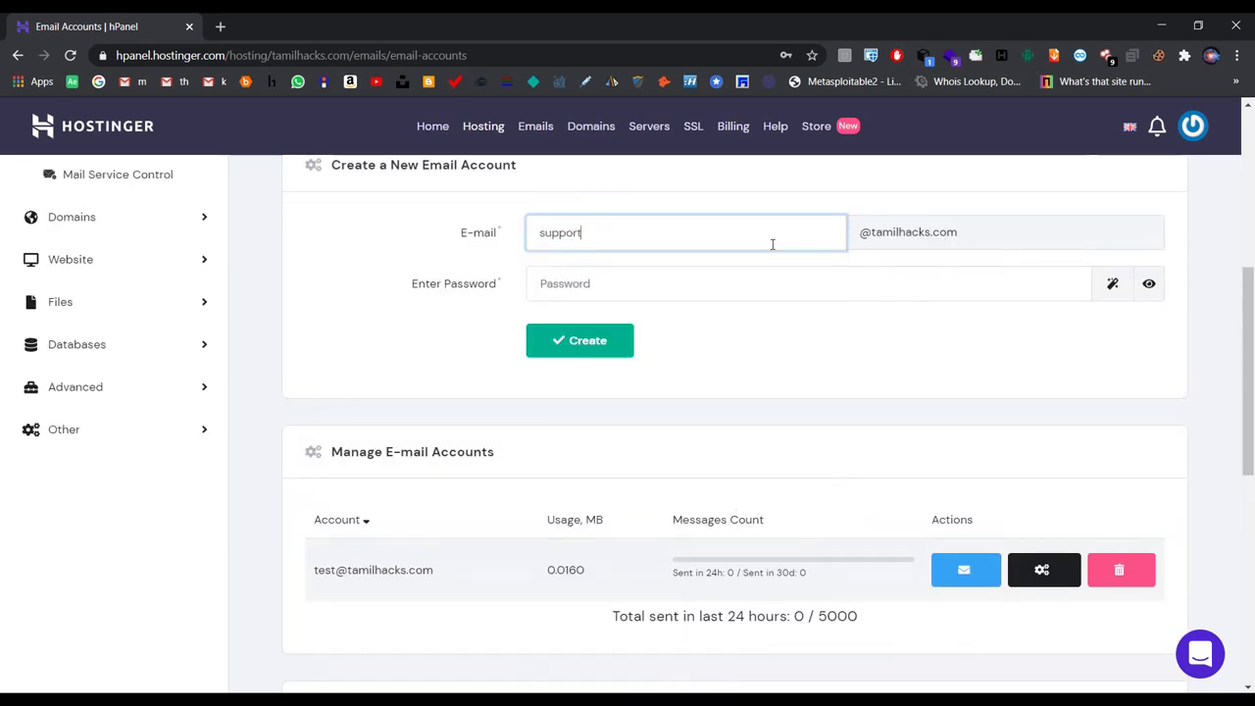
{"action": "left_click", "coordinate": [715, 289]}
{"action": "type", "text": "********"}
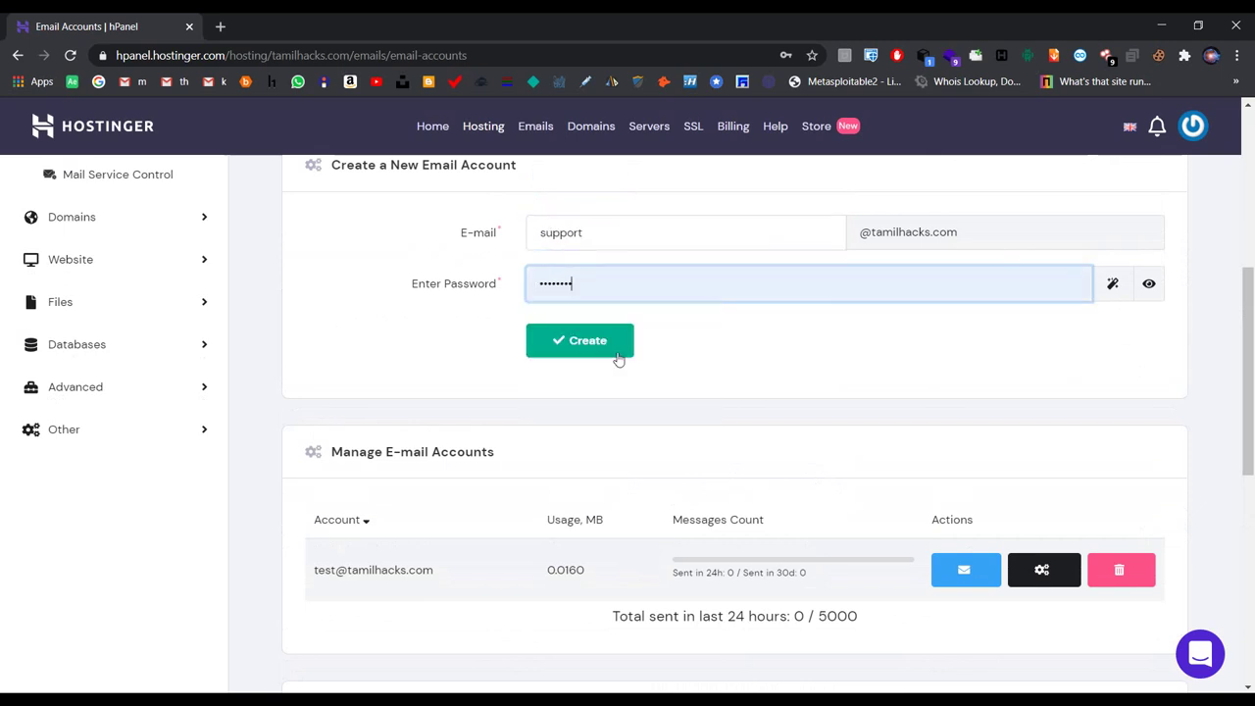
{"action": "left_click", "coordinate": [616, 355]}
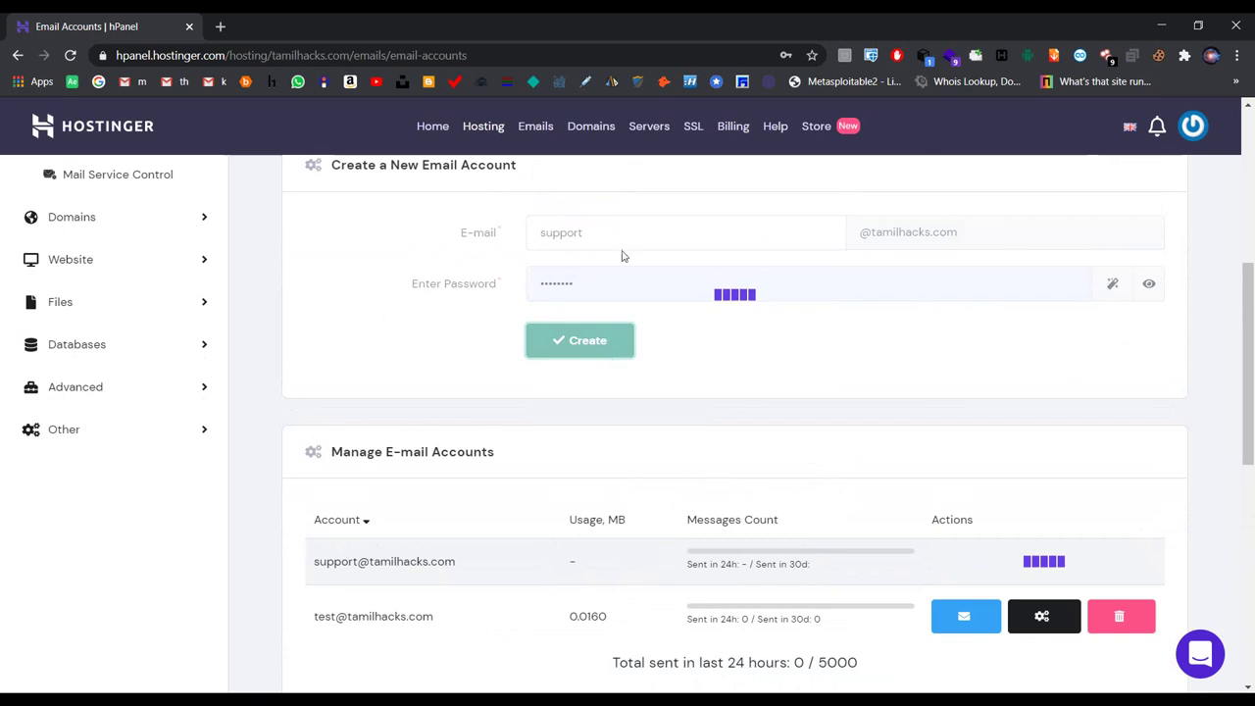
{"action": "scroll", "coordinate": [774, 322], "scroll_direction": "down", "scroll_amount": 1}
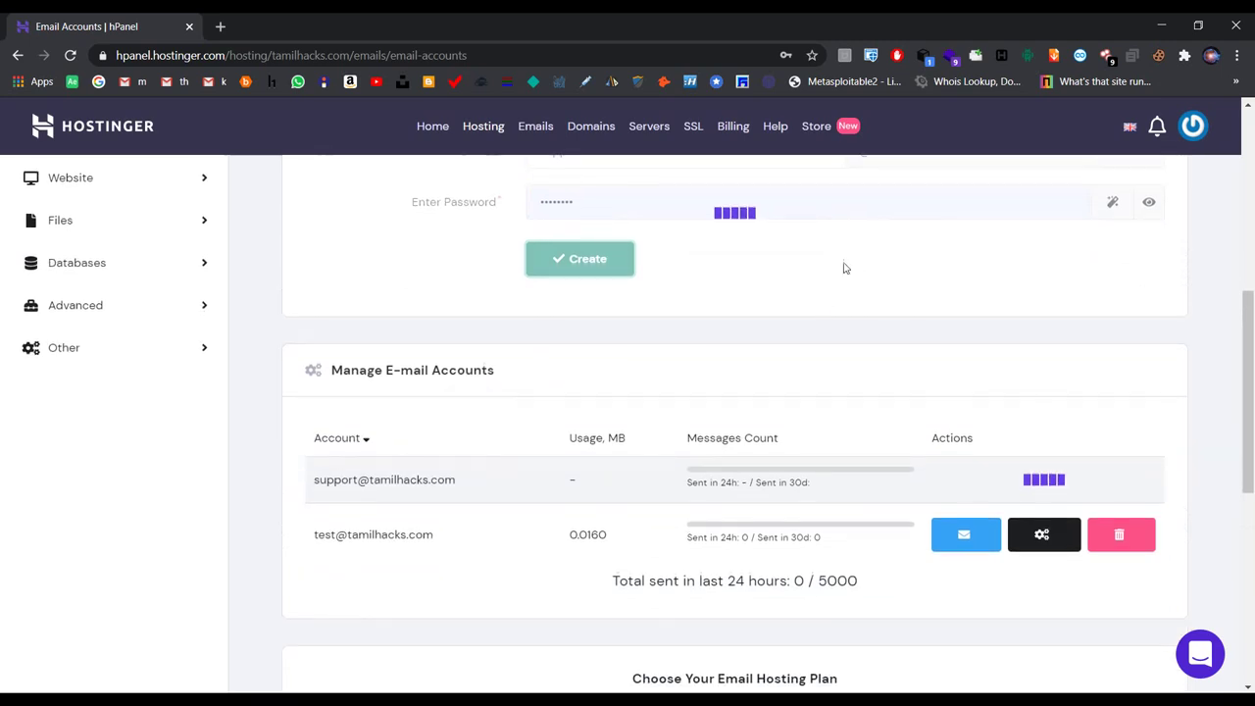
{"action": "scroll", "coordinate": [794, 431], "scroll_direction": "down", "scroll_amount": 3}
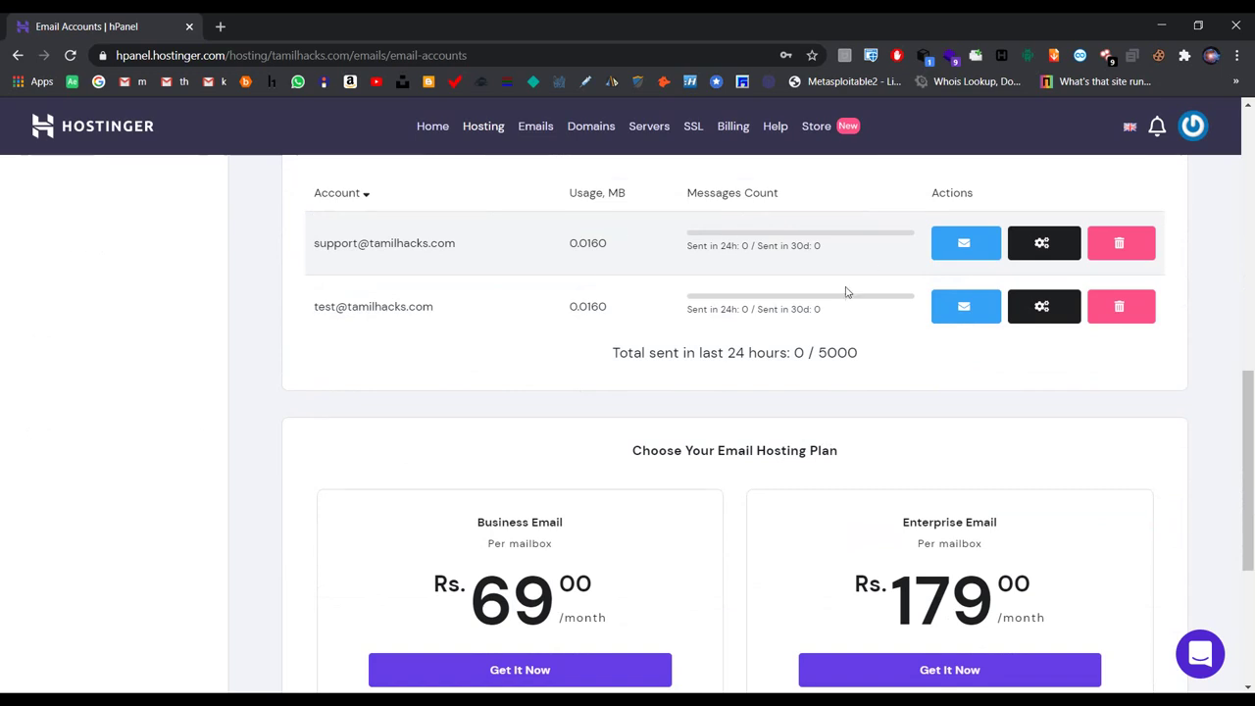
{"action": "right_click", "coordinate": [950, 309]}
{"action": "left_click", "coordinate": [960, 311]}
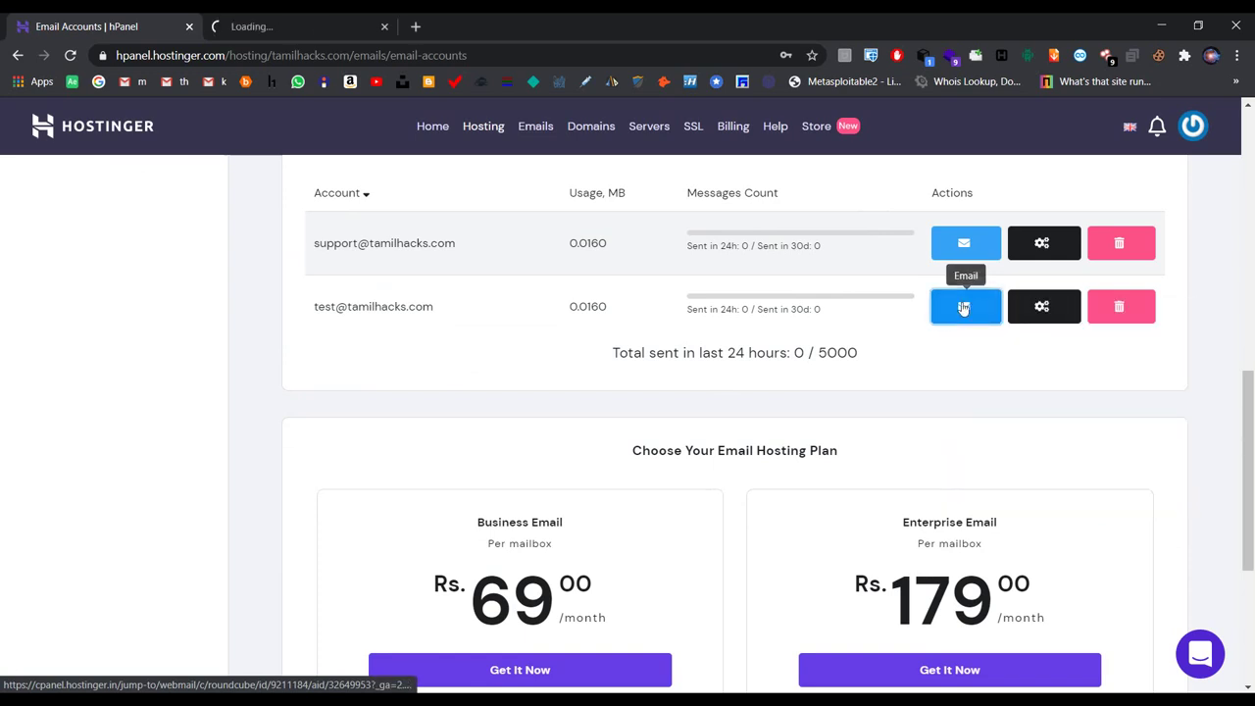
{"action": "left_click", "coordinate": [286, 29]}
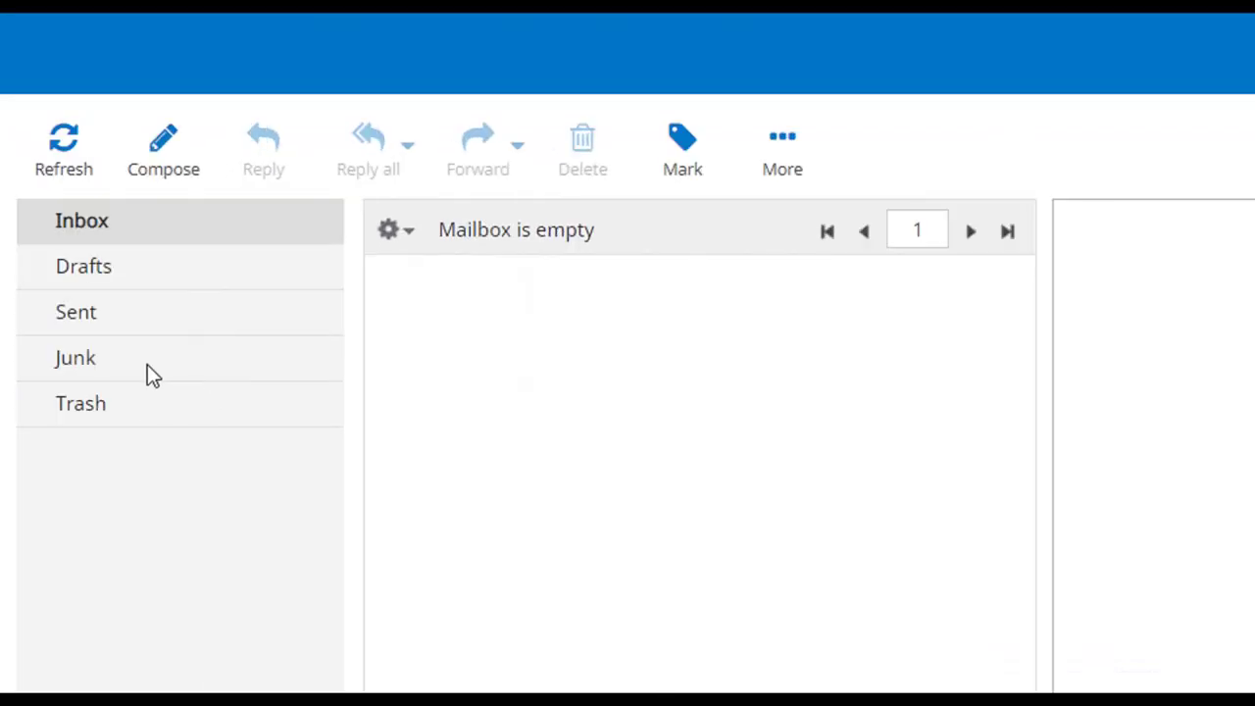
Step: Check the Drafts, Sent and Junk folders, then return to the Inbox
{"action": "left_click", "coordinate": [120, 273]}
{"action": "left_click", "coordinate": [115, 327]}
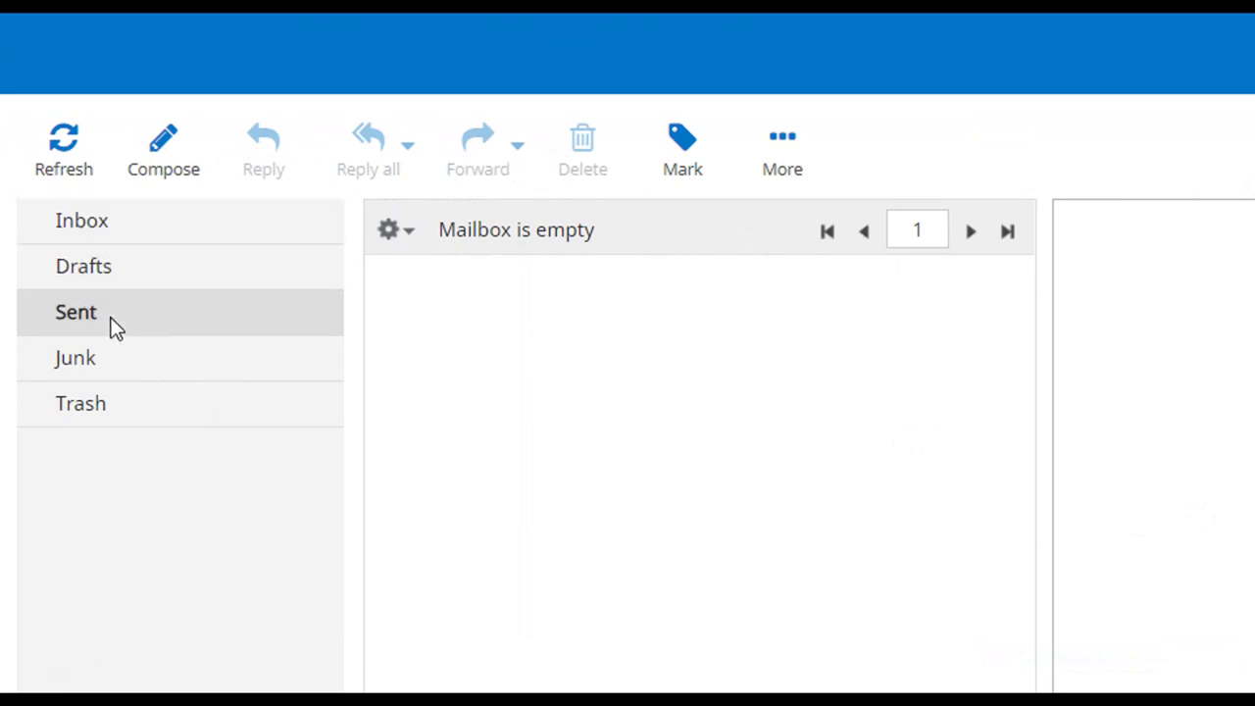
{"action": "left_click", "coordinate": [115, 374]}
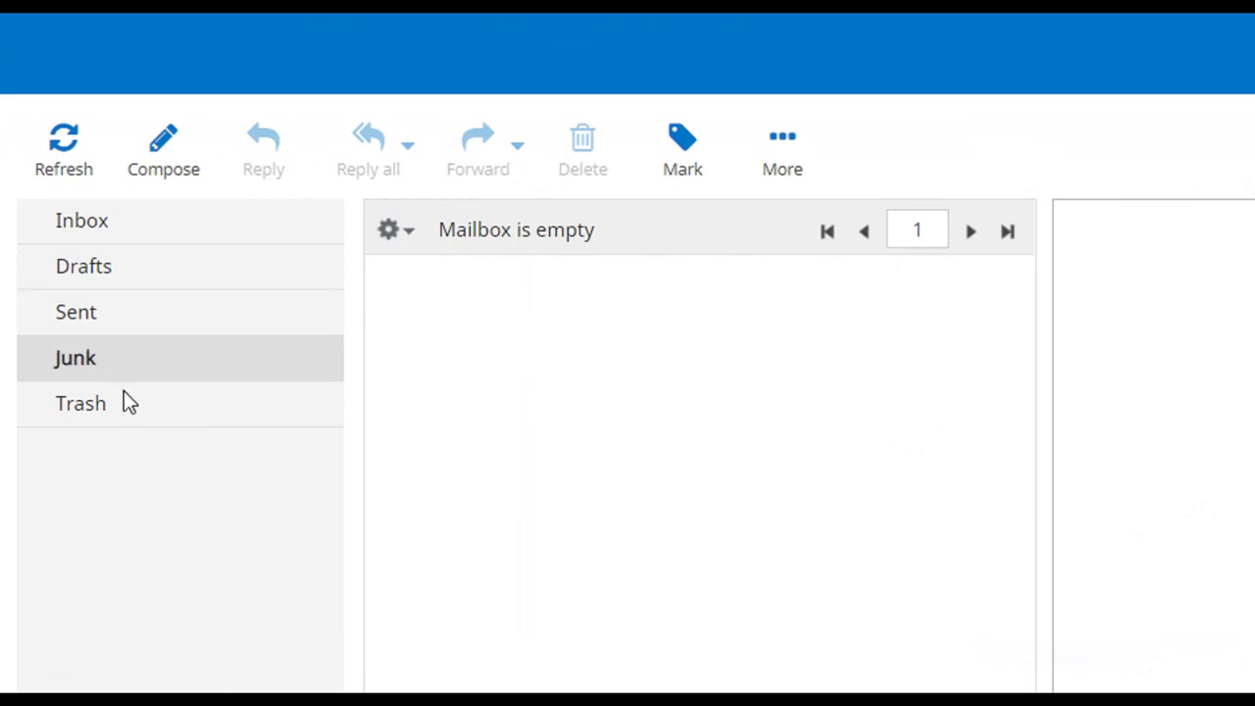
{"action": "left_click", "coordinate": [100, 230]}
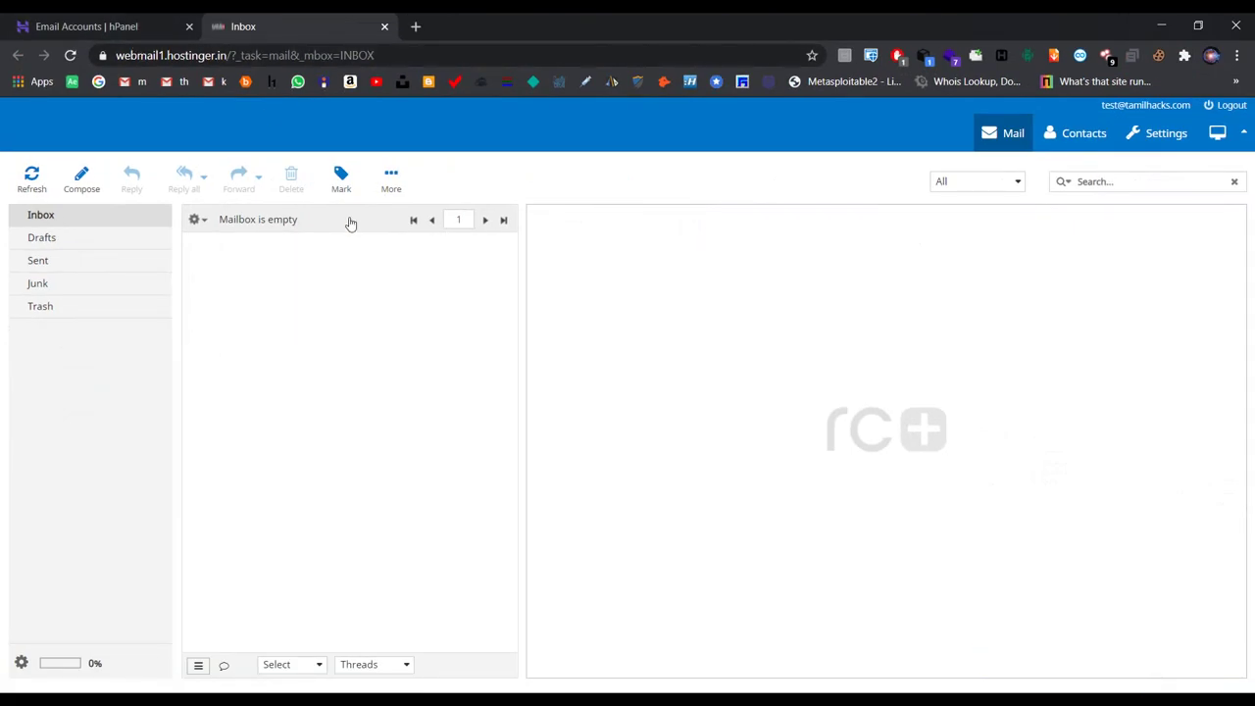
Step: Go back to the hPanel email accounts list
{"action": "left_click", "coordinate": [141, 27]}
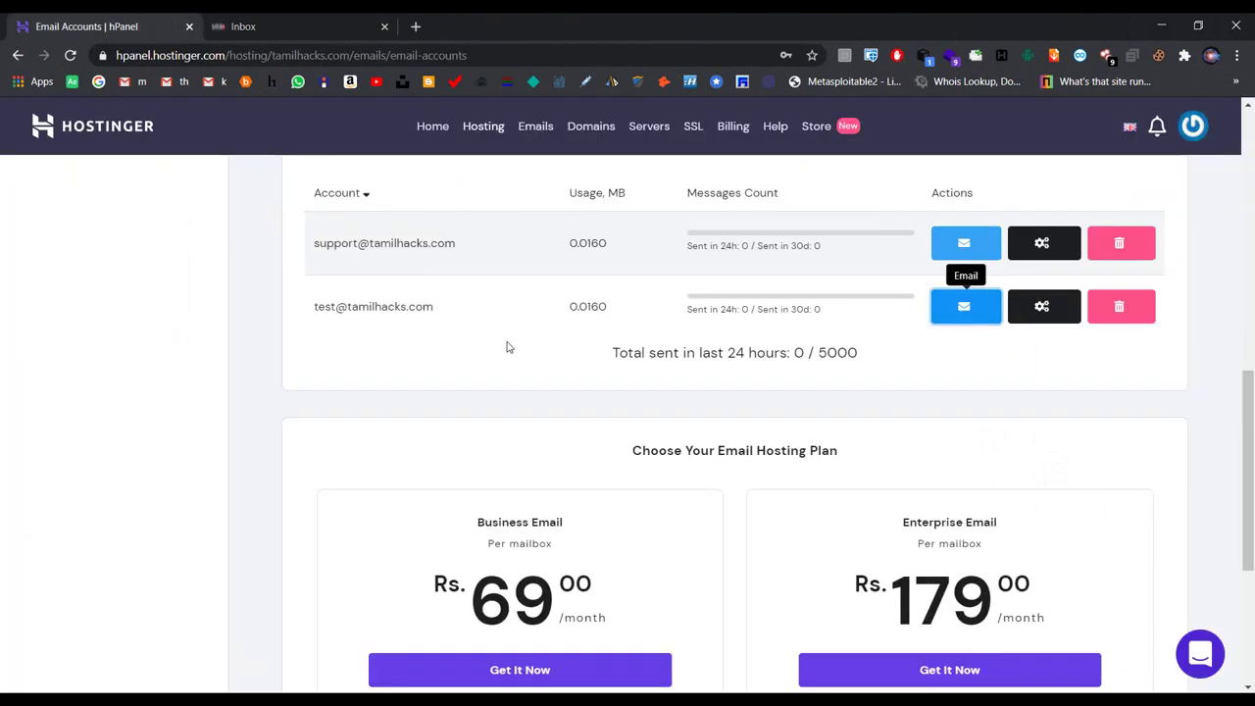
{"action": "double_click", "coordinate": [388, 303]}
{"action": "left_click", "coordinate": [478, 313]}
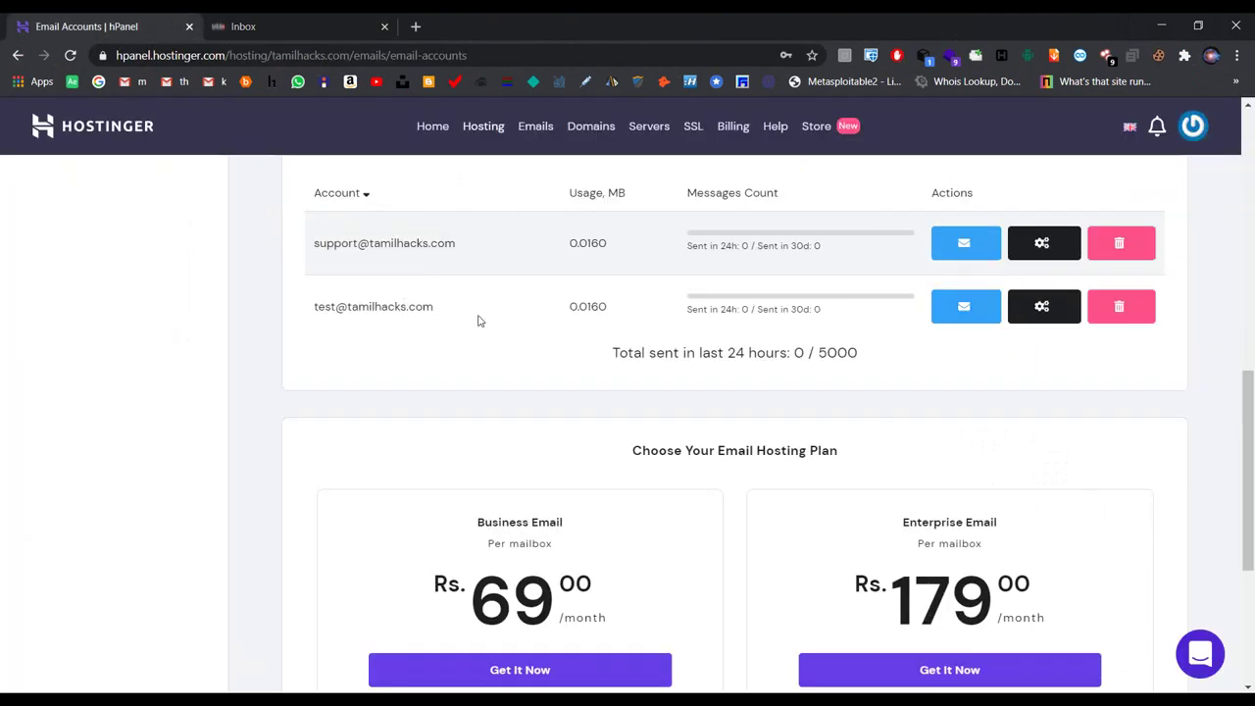
{"action": "left_click", "coordinate": [284, 26]}
{"action": "left_click", "coordinate": [136, 22]}
{"action": "left_click", "coordinate": [983, 241]}
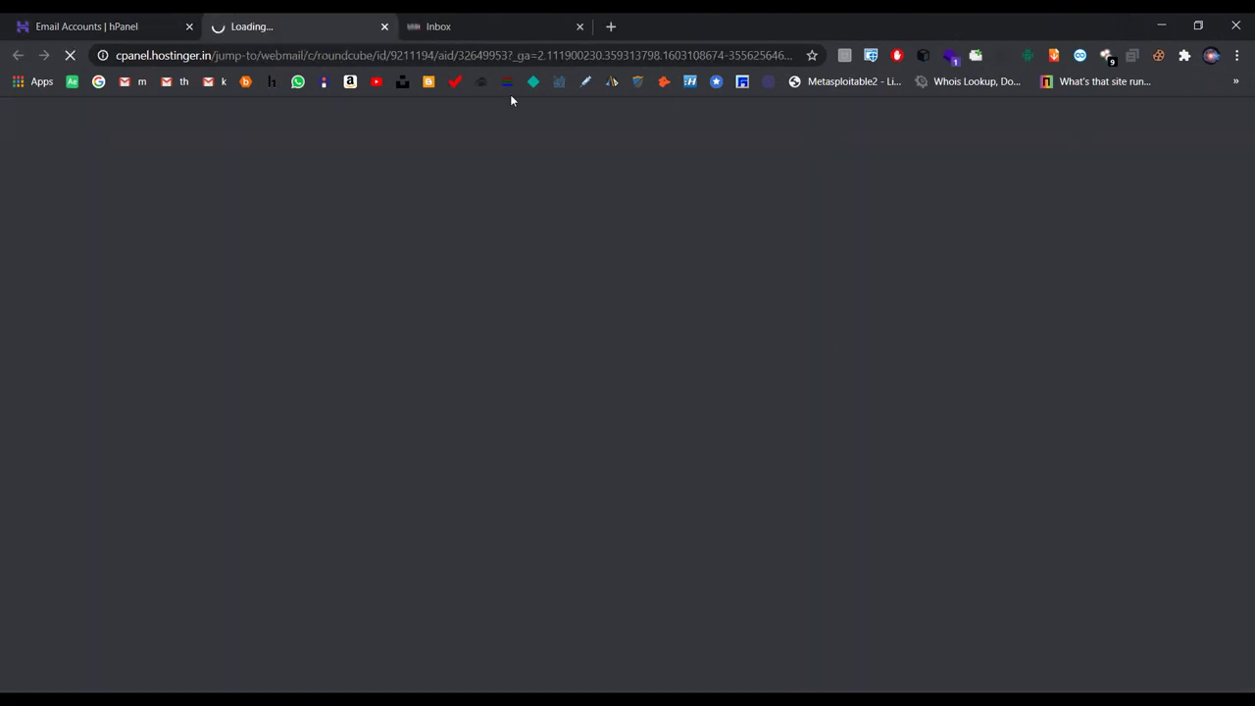
{"action": "left_click", "coordinate": [454, 26]}
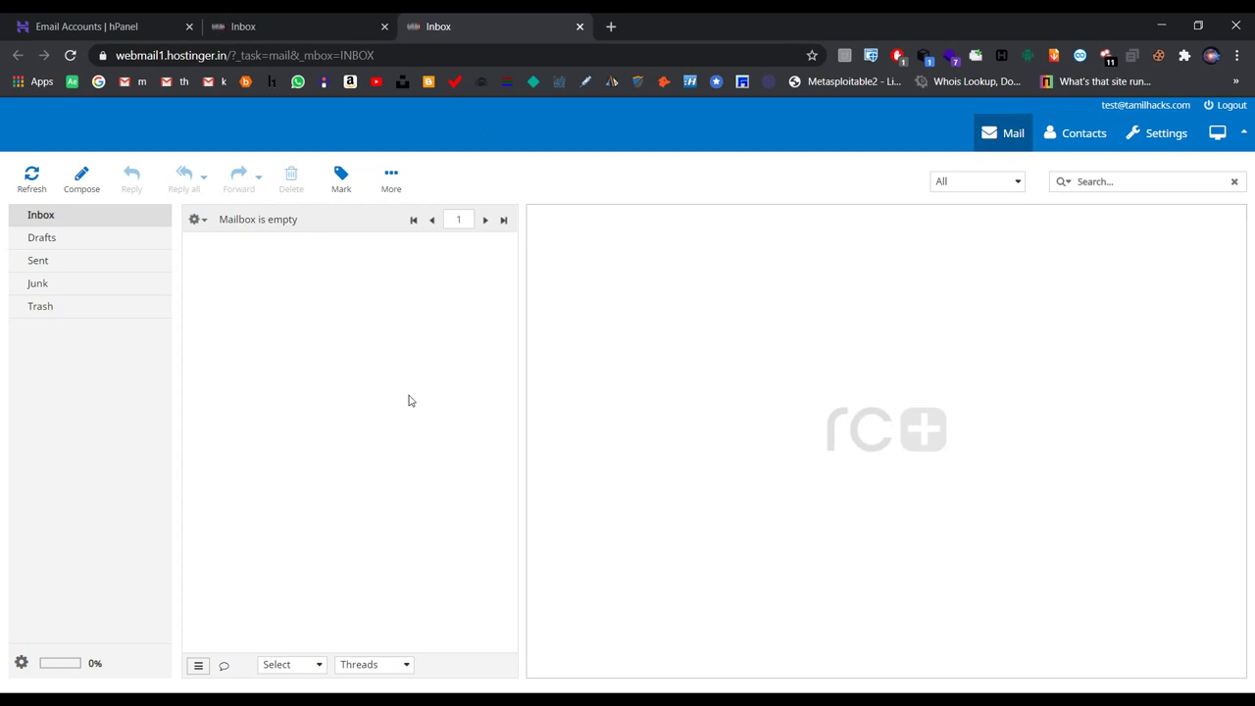
{"action": "left_click", "coordinate": [274, 27]}
{"action": "left_click", "coordinate": [478, 29]}
{"action": "left_click", "coordinate": [323, 32]}
{"action": "left_click", "coordinate": [92, 183]}
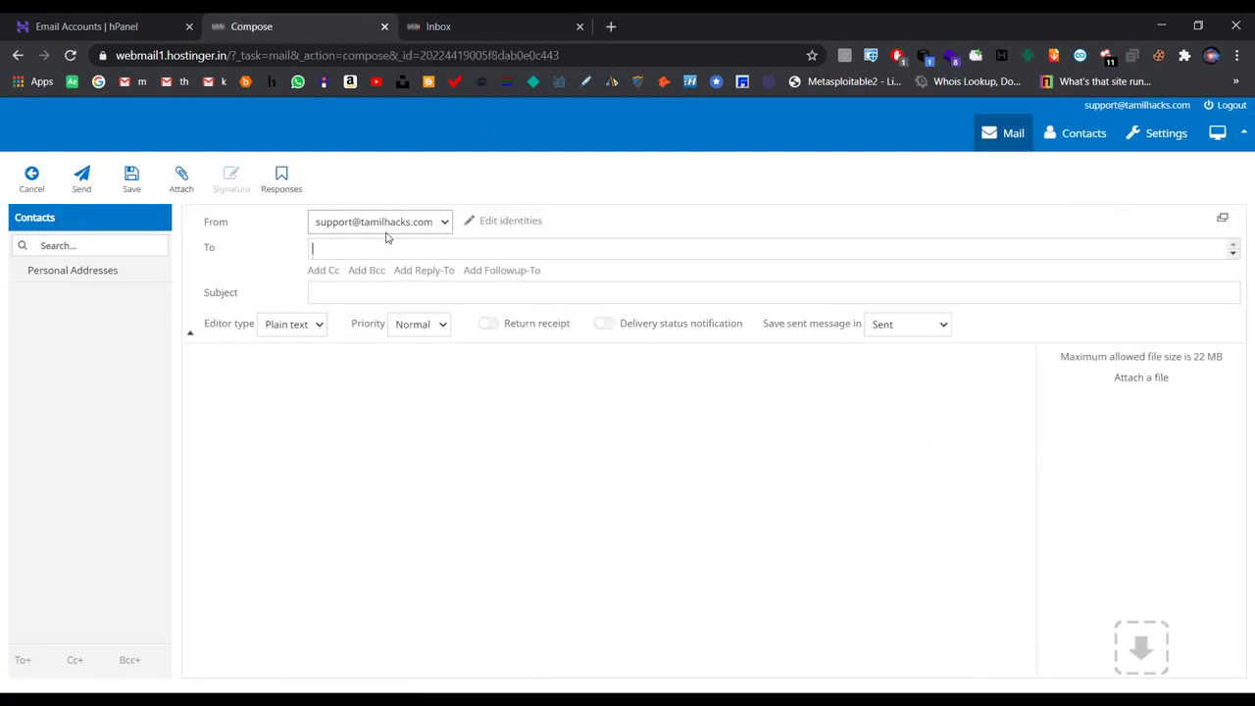
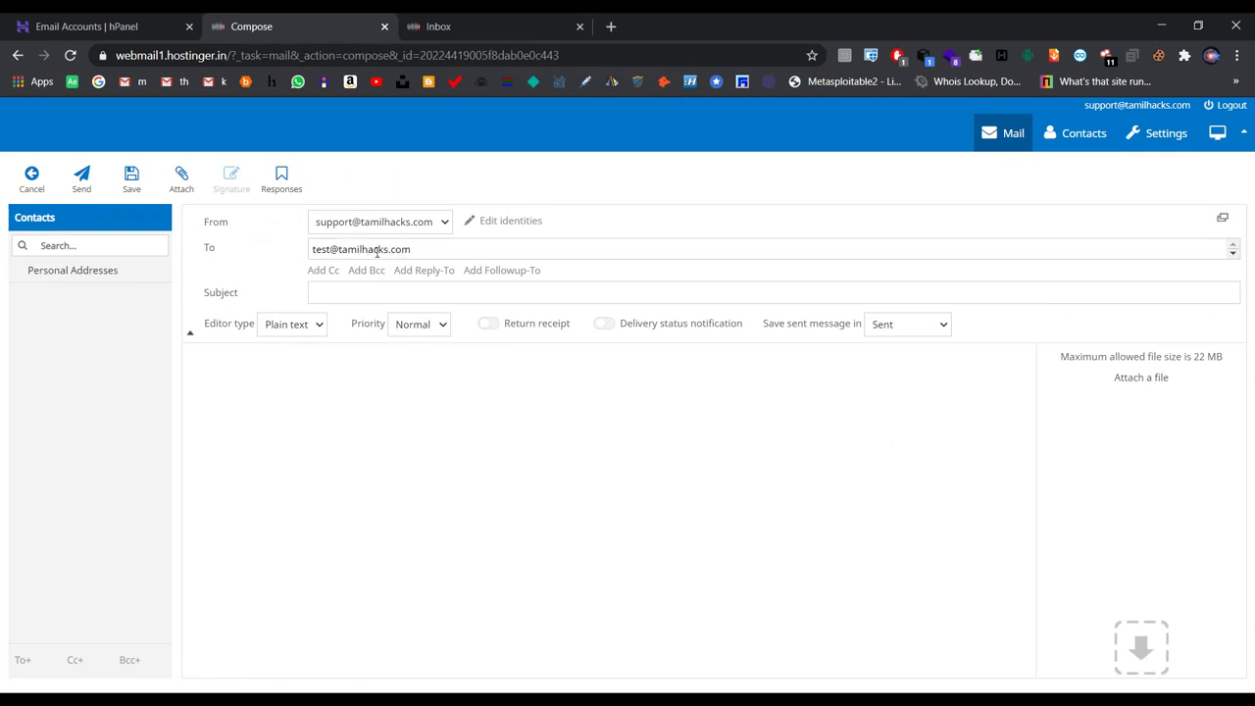
{"action": "left_click", "coordinate": [380, 291]}
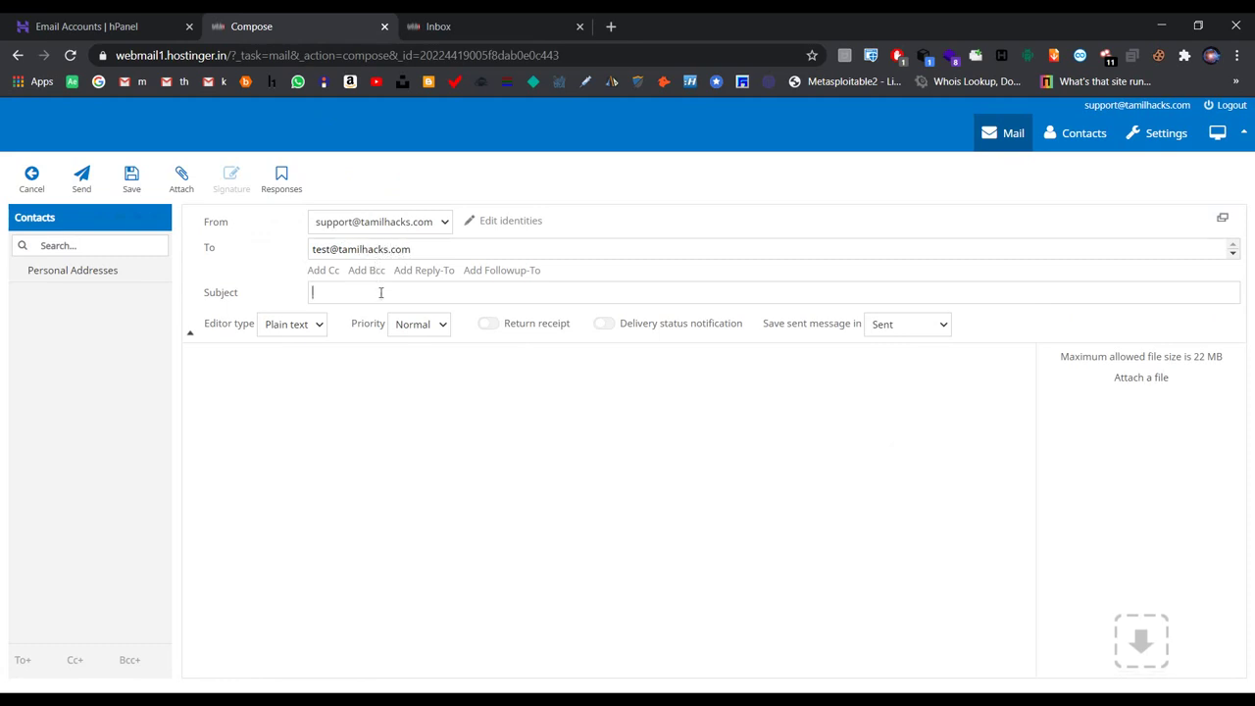
{"action": "type", "text": "my first em"}
{"action": "left_click", "coordinate": [381, 378]}
{"action": "type", "text": "his is a test message"}
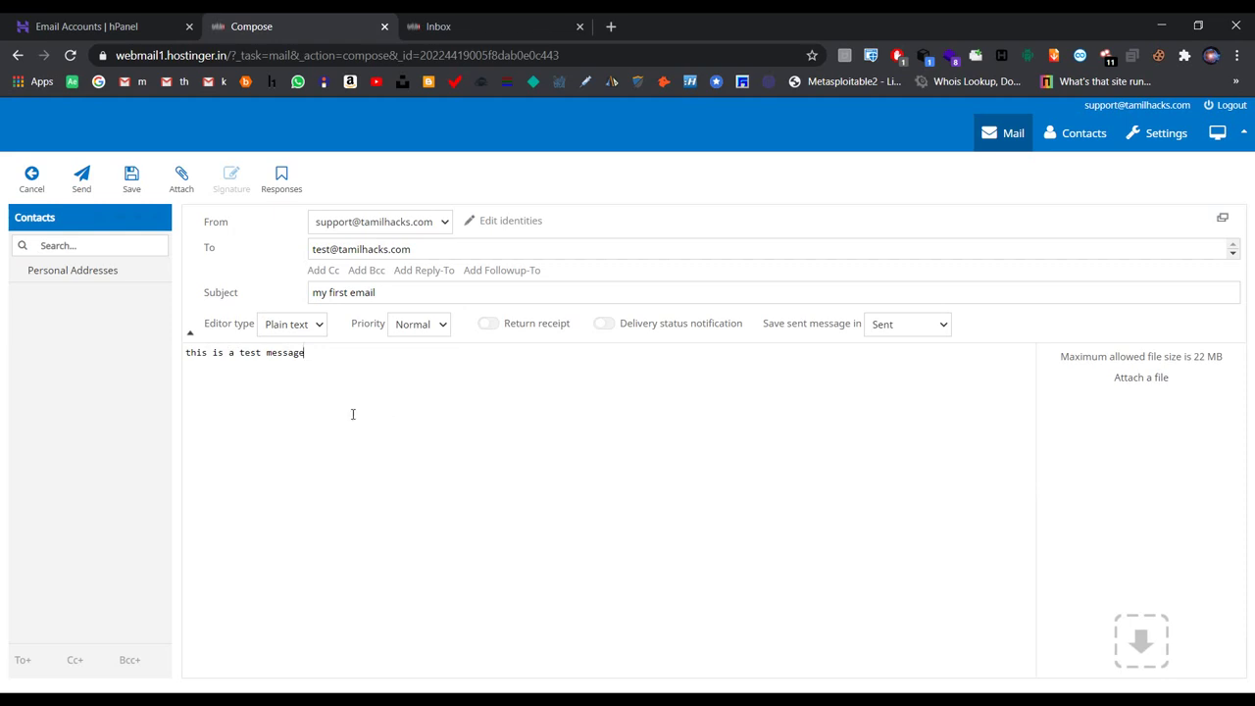
{"action": "left_click", "coordinate": [82, 178]}
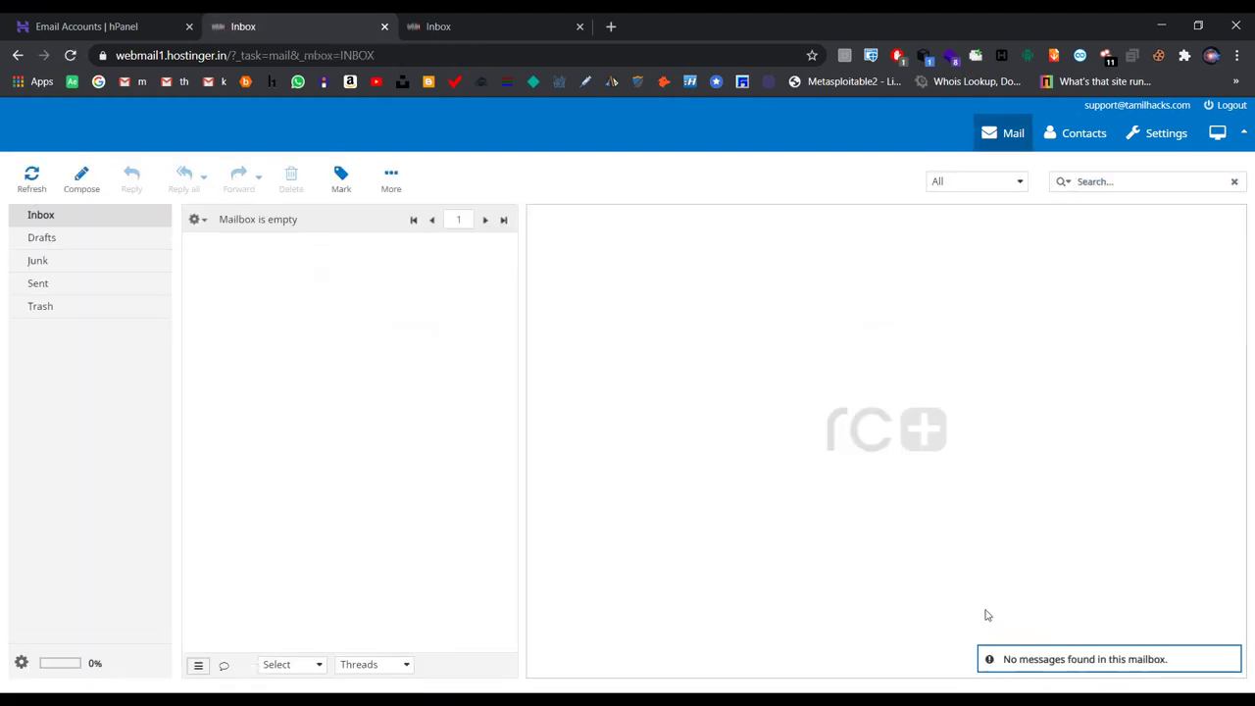
Step: Confirm 'my first email' in Sent, refresh the test Inbox twice, then log out of support
{"action": "left_click", "coordinate": [78, 285]}
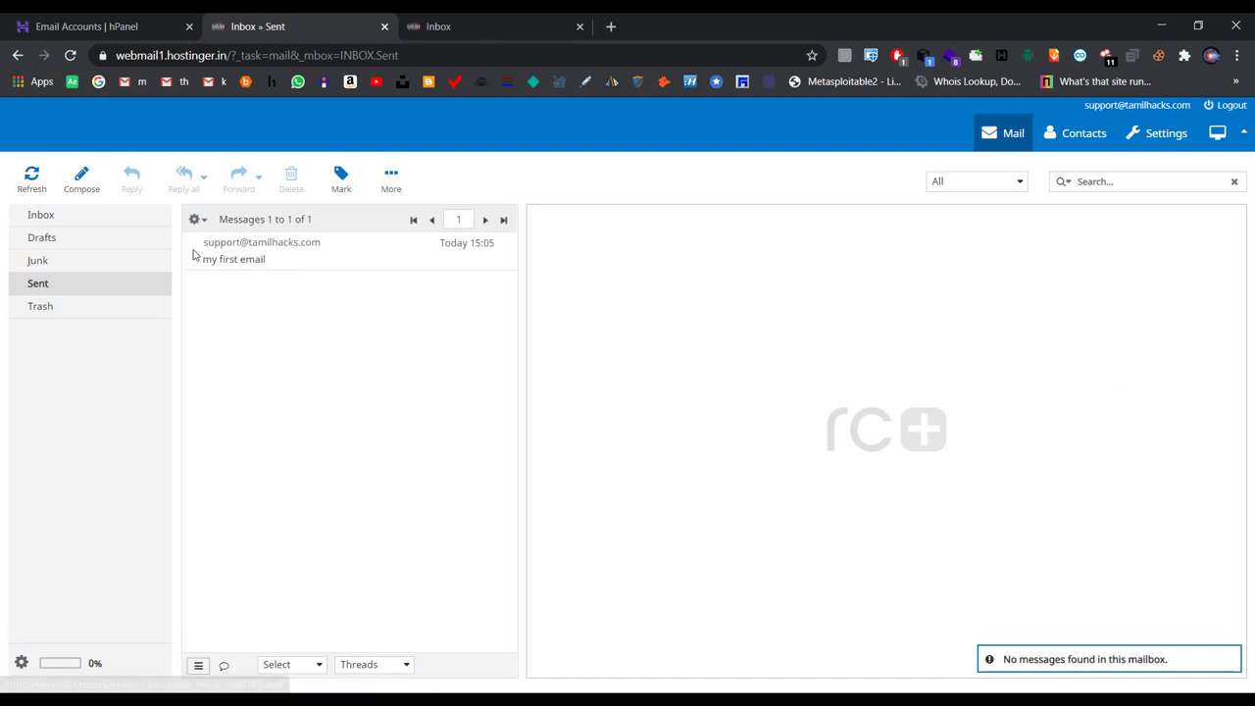
{"action": "left_click", "coordinate": [300, 250]}
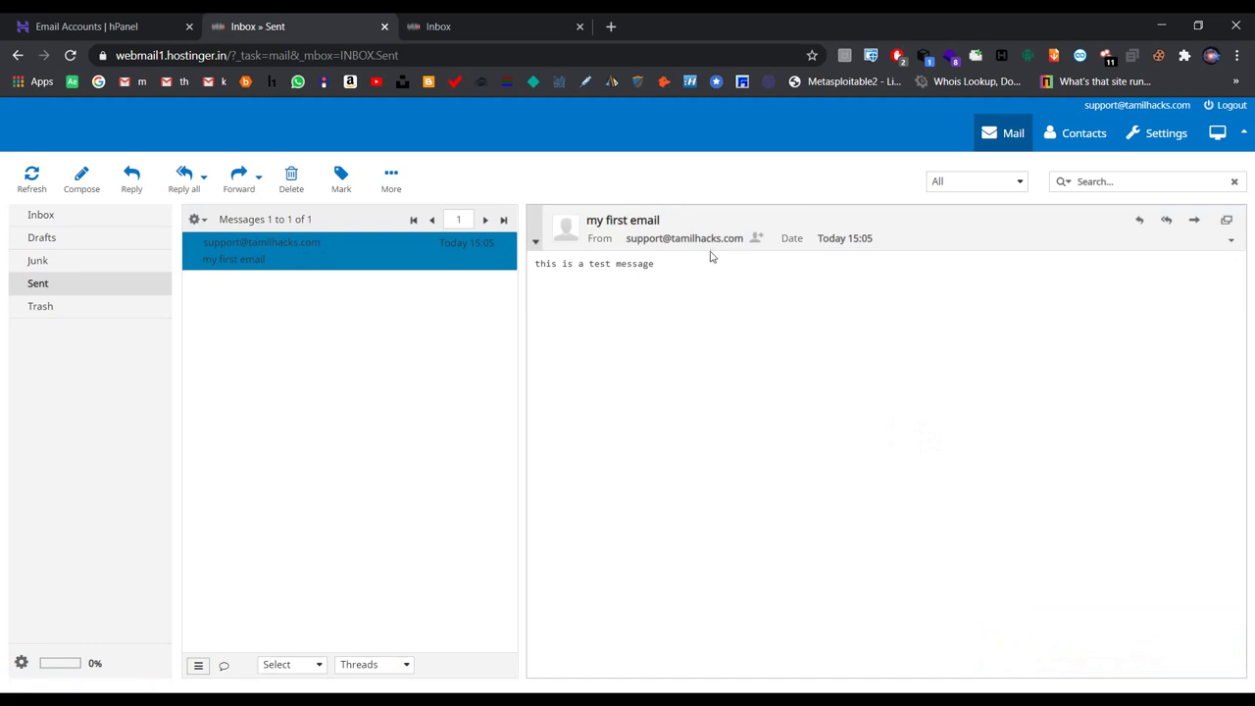
{"action": "left_click", "coordinate": [470, 29]}
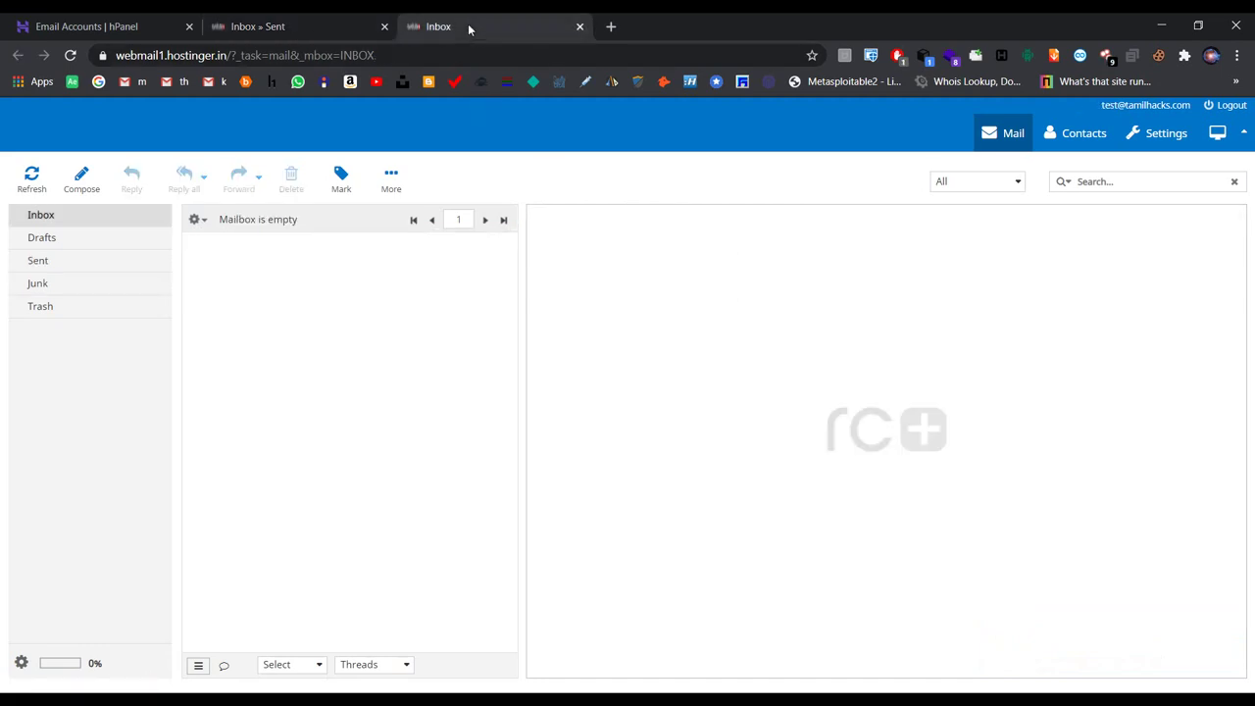
{"action": "left_click", "coordinate": [32, 176]}
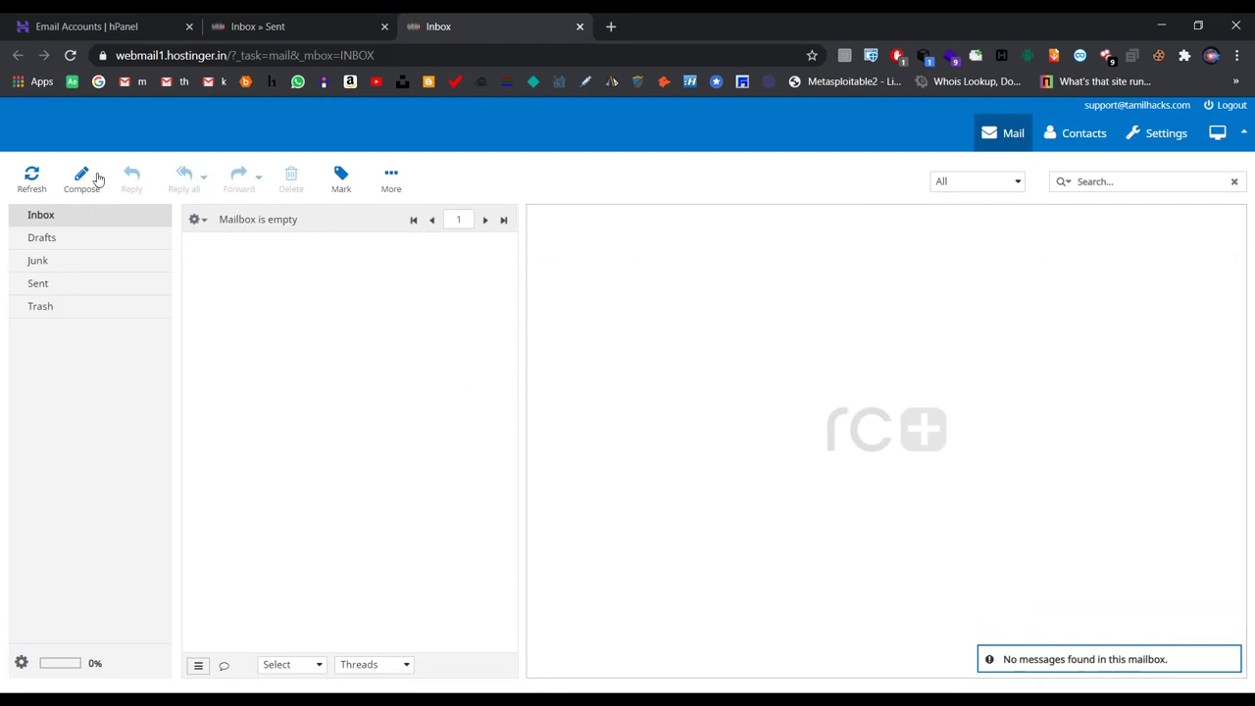
{"action": "left_click", "coordinate": [31, 176]}
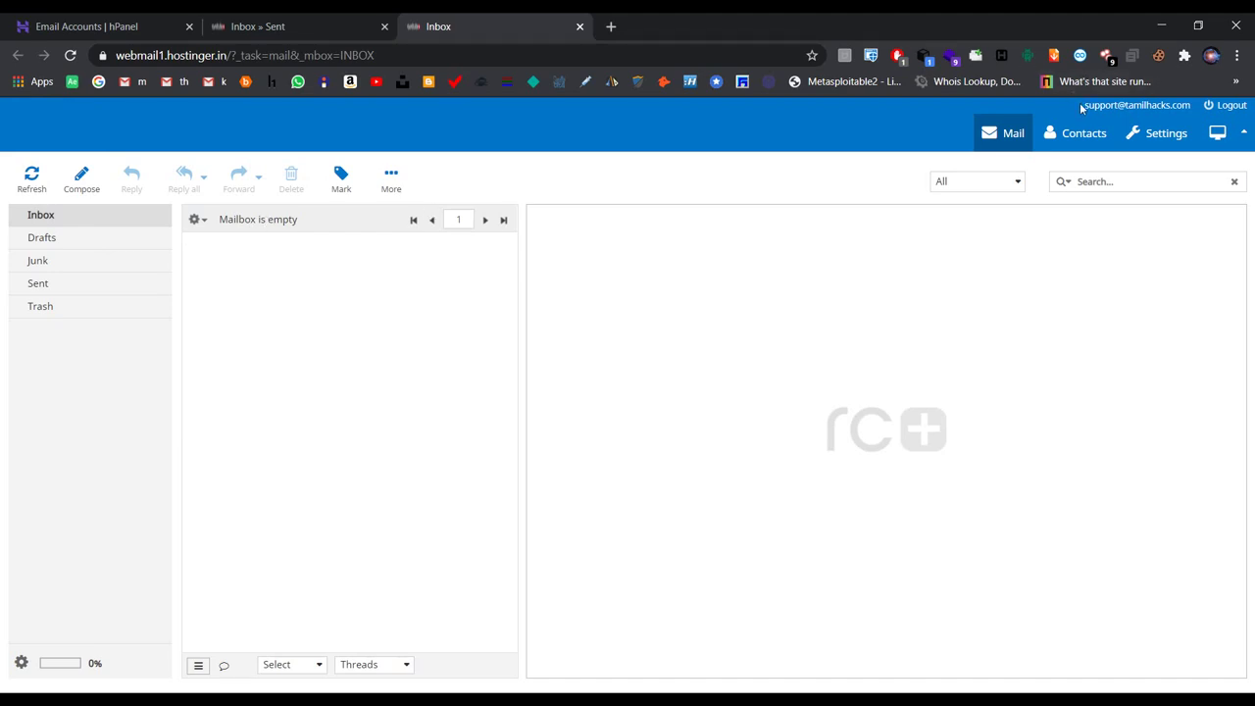
{"action": "left_click", "coordinate": [235, 24]}
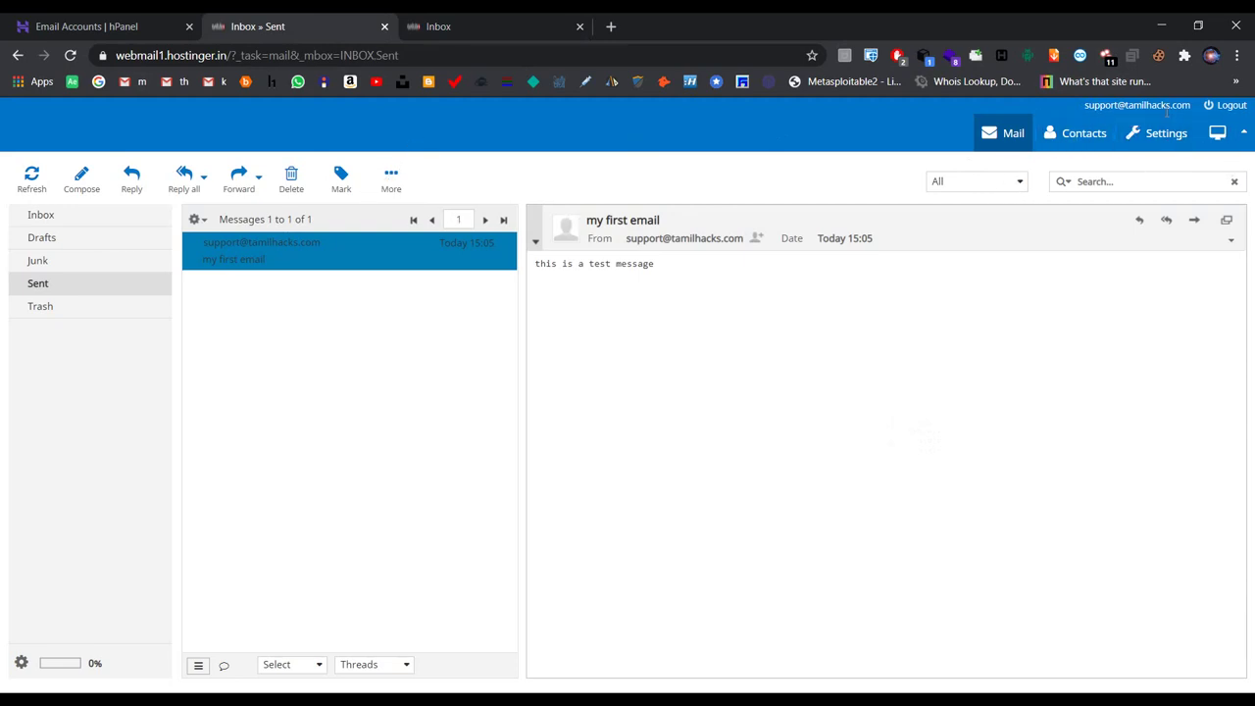
{"action": "left_click", "coordinate": [1216, 109]}
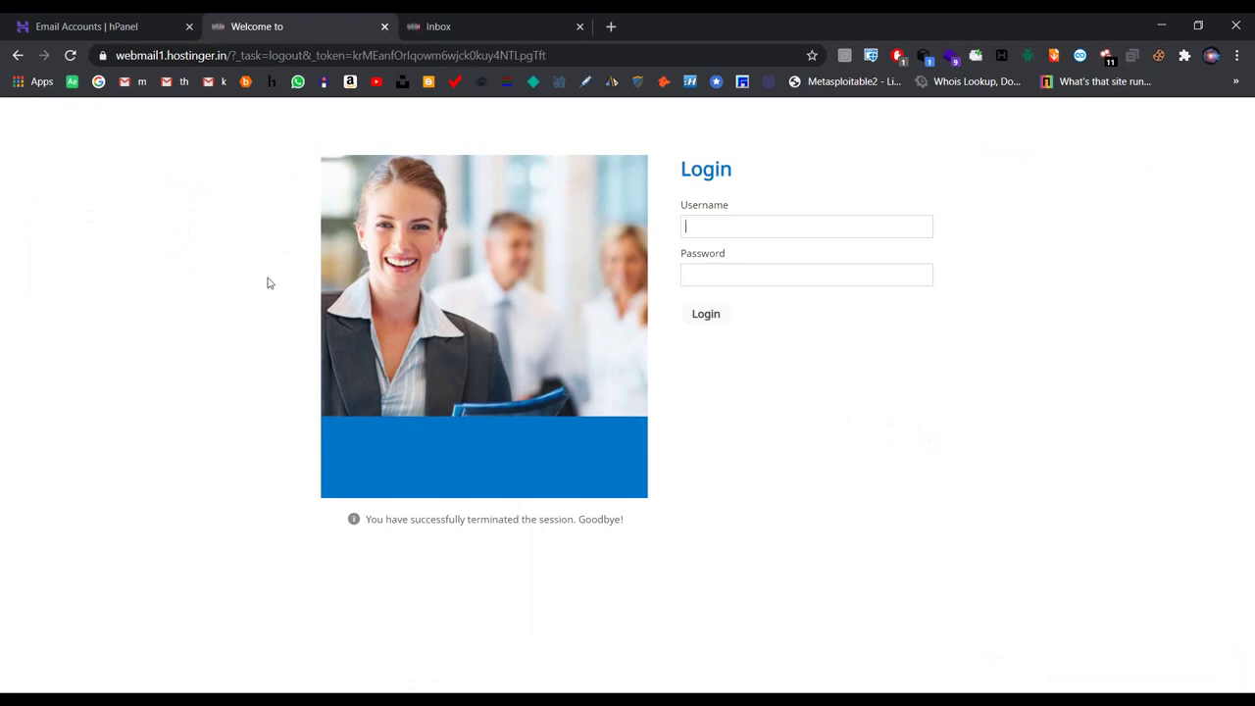
{"action": "left_click", "coordinate": [47, 25]}
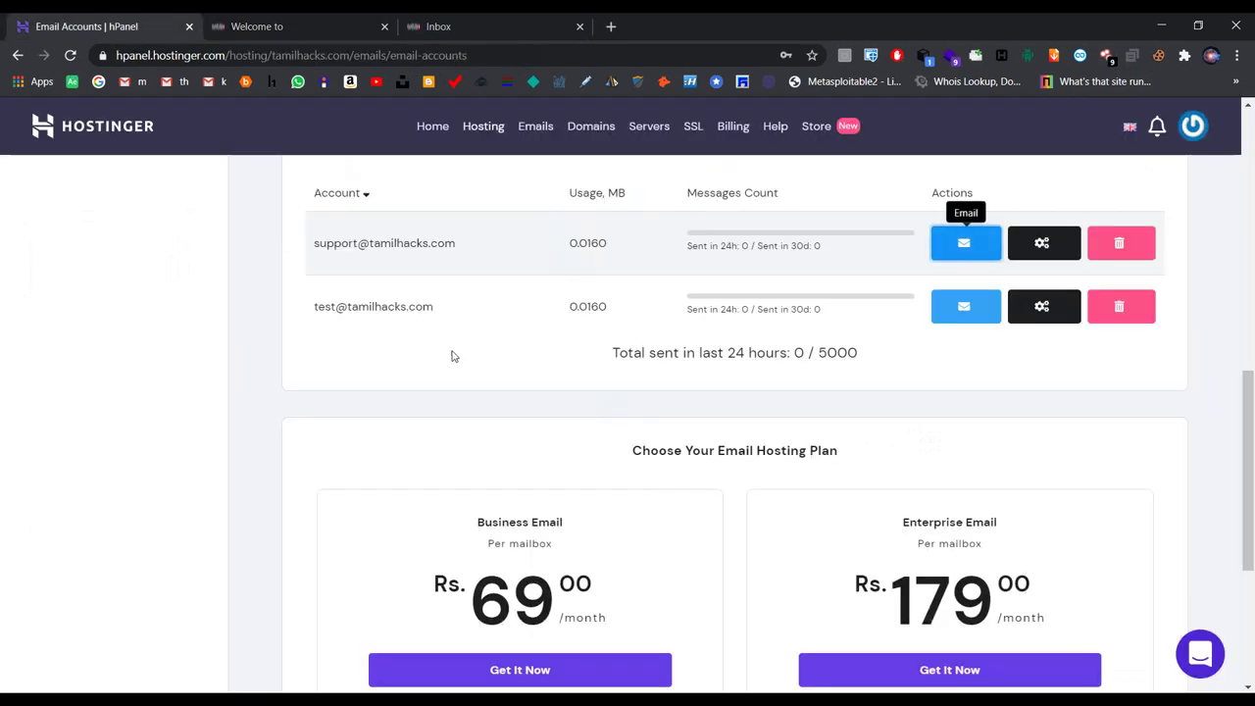
{"action": "scroll", "coordinate": [296, 319], "scroll_direction": "up", "scroll_amount": 1}
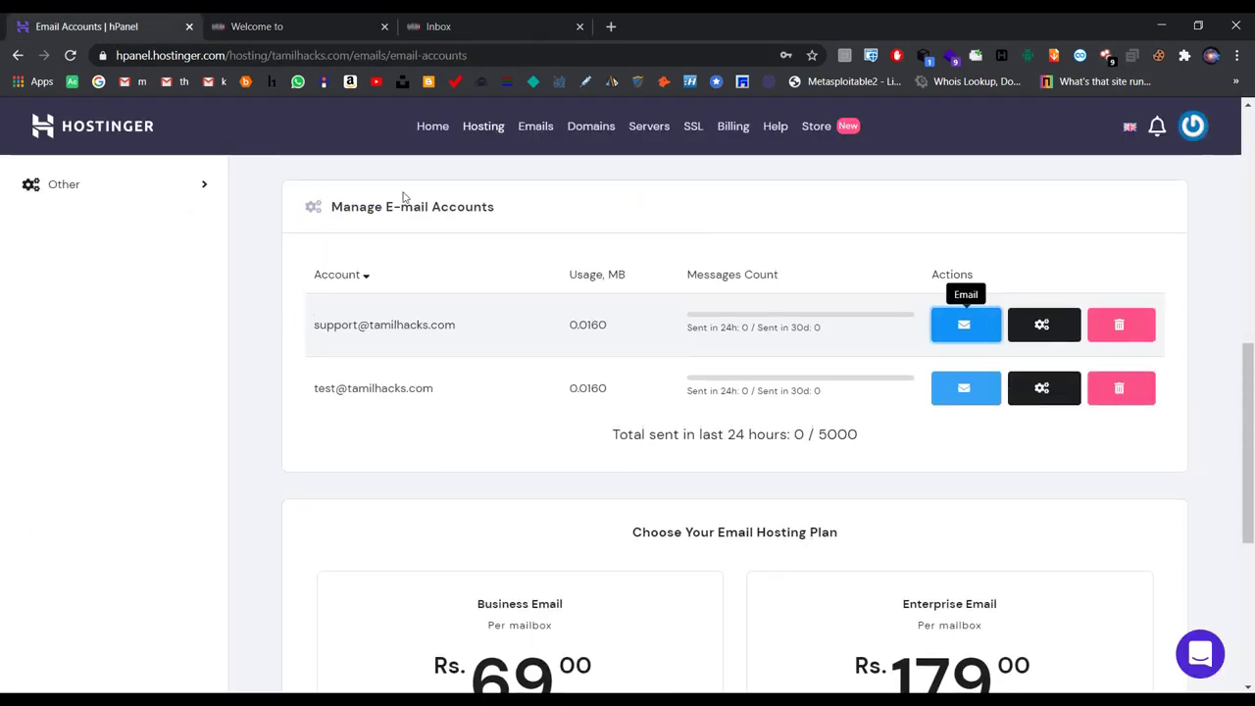
{"action": "left_click", "coordinate": [250, 28]}
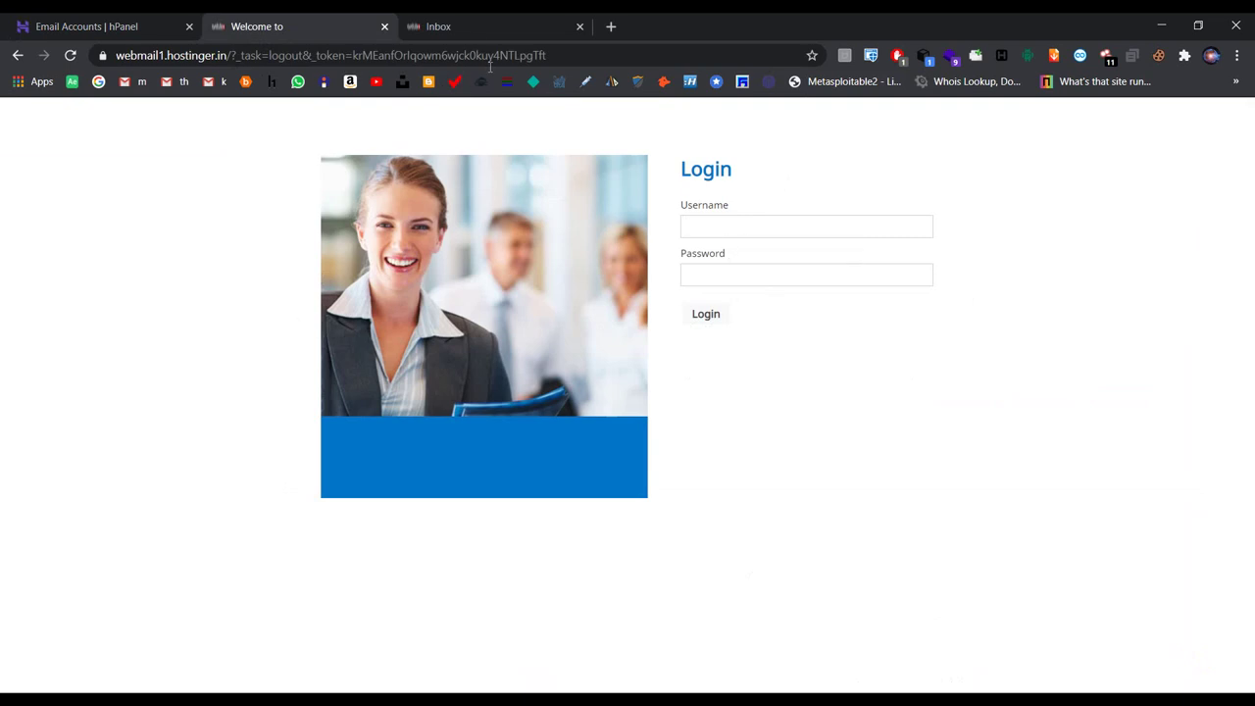
{"action": "left_click", "coordinate": [464, 28]}
{"action": "left_click", "coordinate": [384, 26]}
{"action": "left_click", "coordinate": [383, 26]}
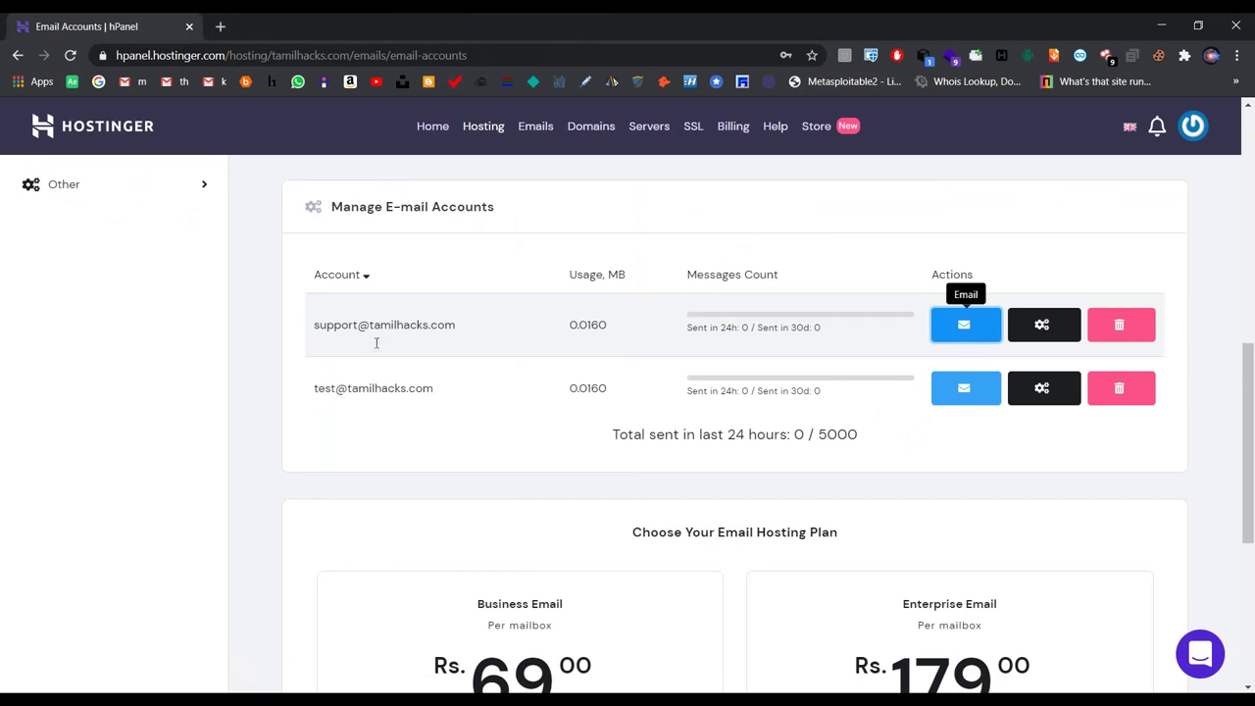
{"action": "left_click", "coordinate": [963, 388]}
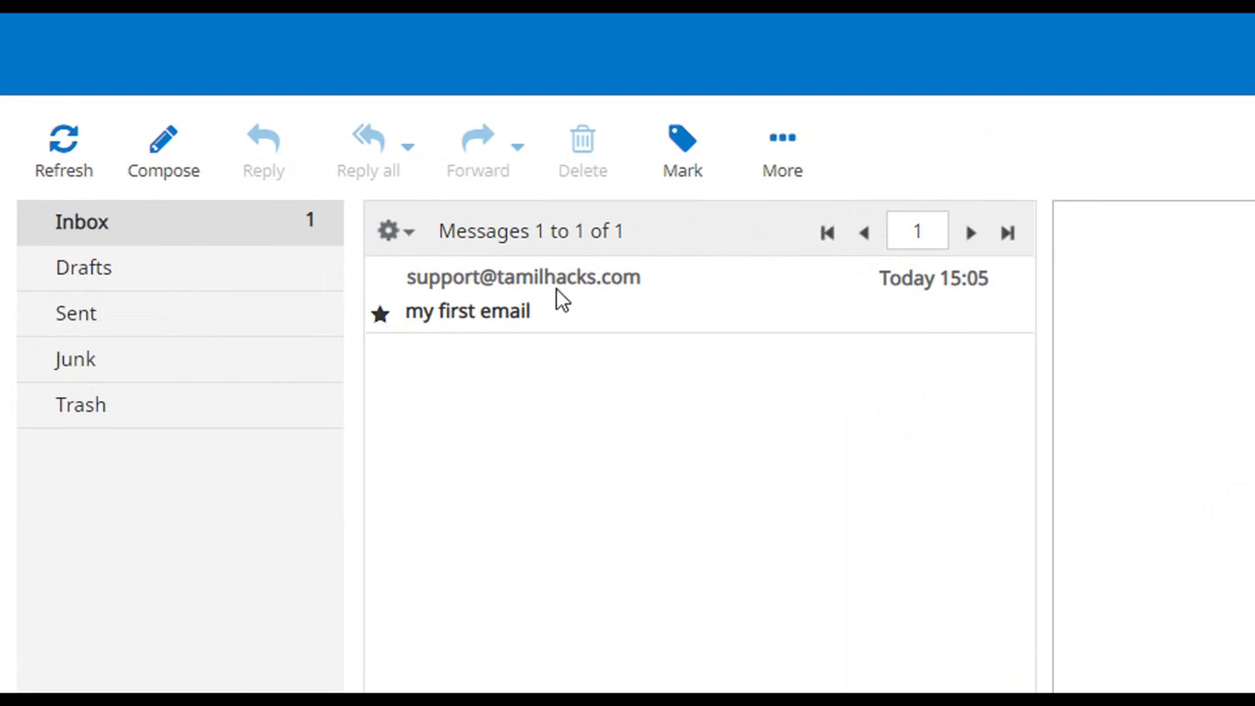
Step: Open 'my first email' from support in the test Inbox, then return to the Inbox list
{"action": "left_click", "coordinate": [610, 315]}
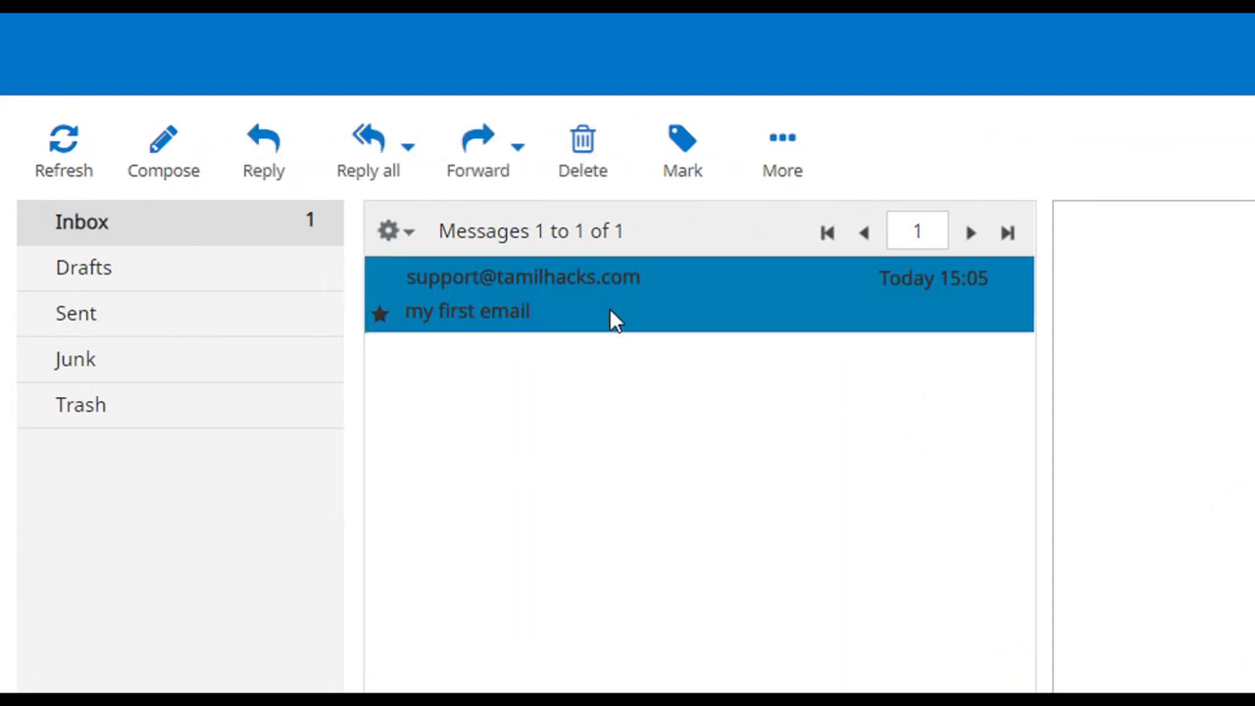
{"action": "double_click", "coordinate": [616, 322]}
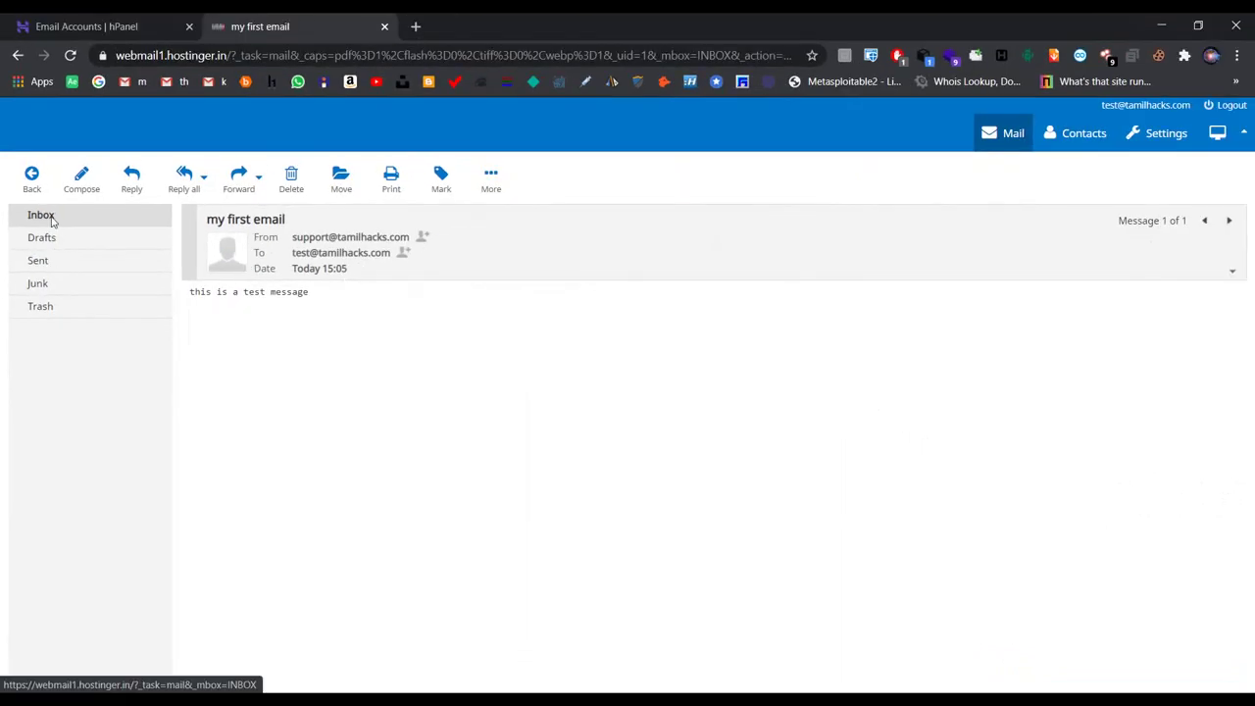
{"action": "left_click", "coordinate": [52, 219]}
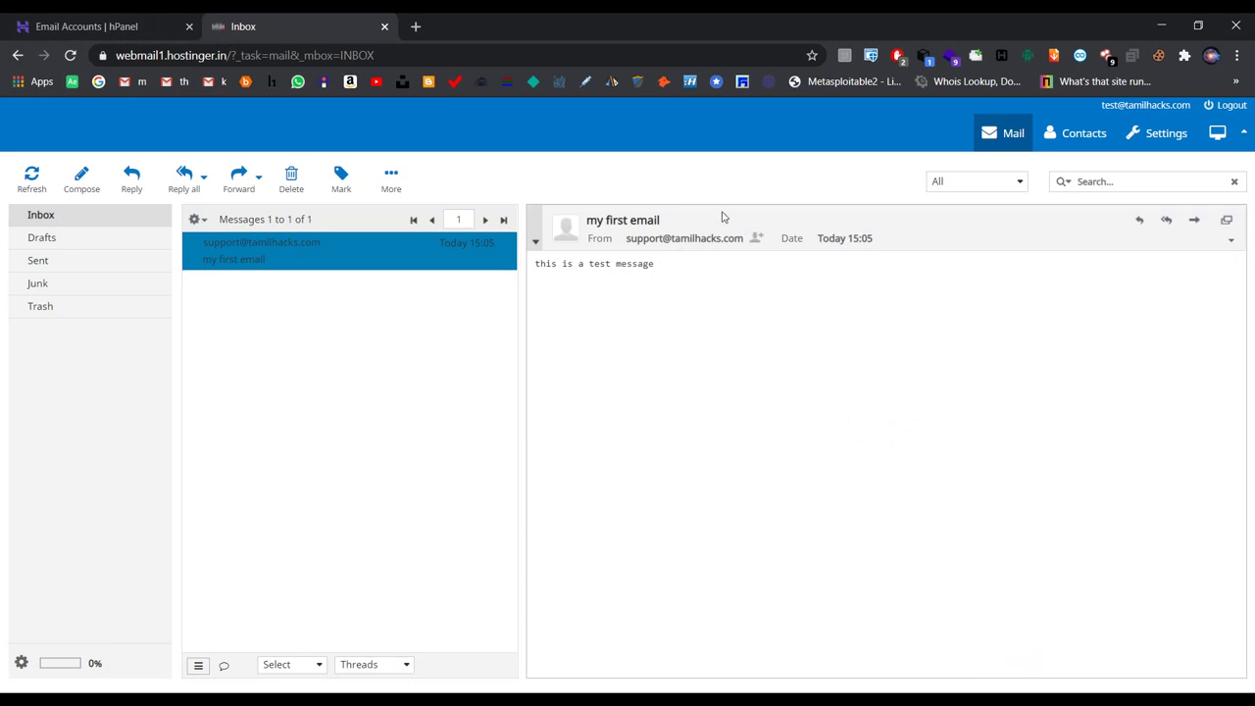
Step: Return to hPanel and decline saving the browser password with Never
{"action": "left_click", "coordinate": [88, 29]}
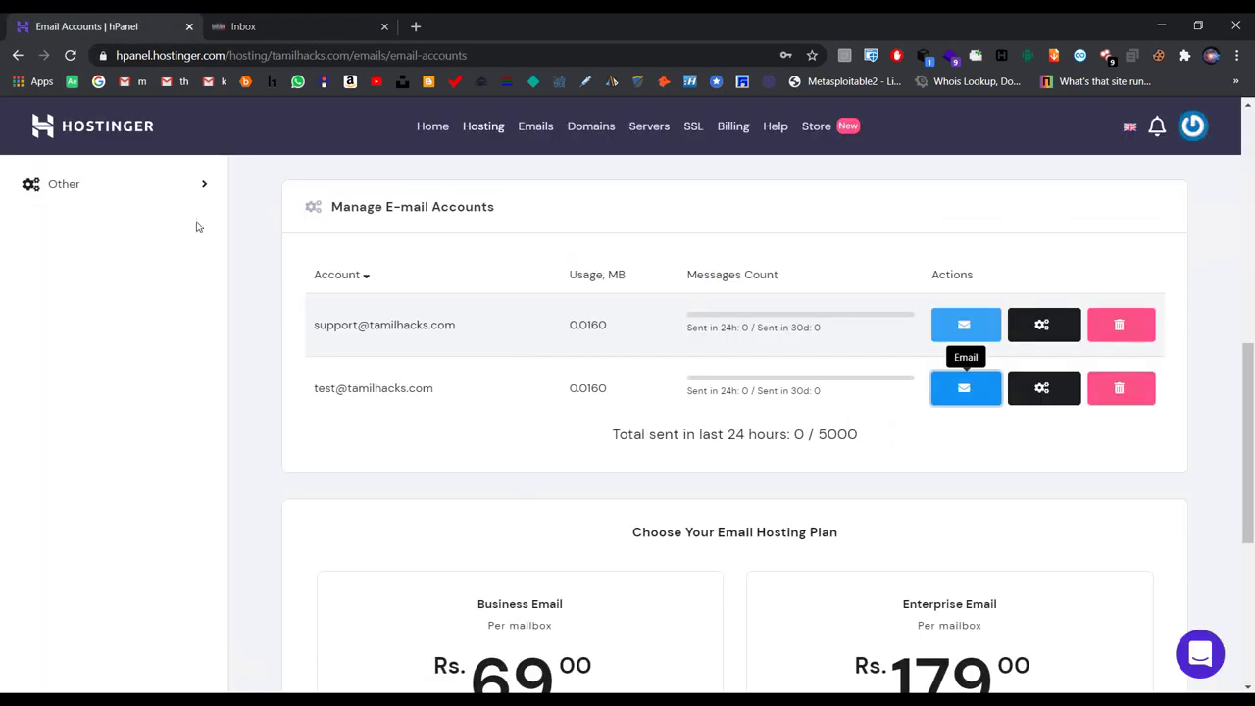
{"action": "scroll", "coordinate": [965, 387], "scroll_direction": "up", "scroll_amount": 5}
{"action": "scroll", "coordinate": [236, 317], "scroll_direction": "up", "scroll_amount": 1}
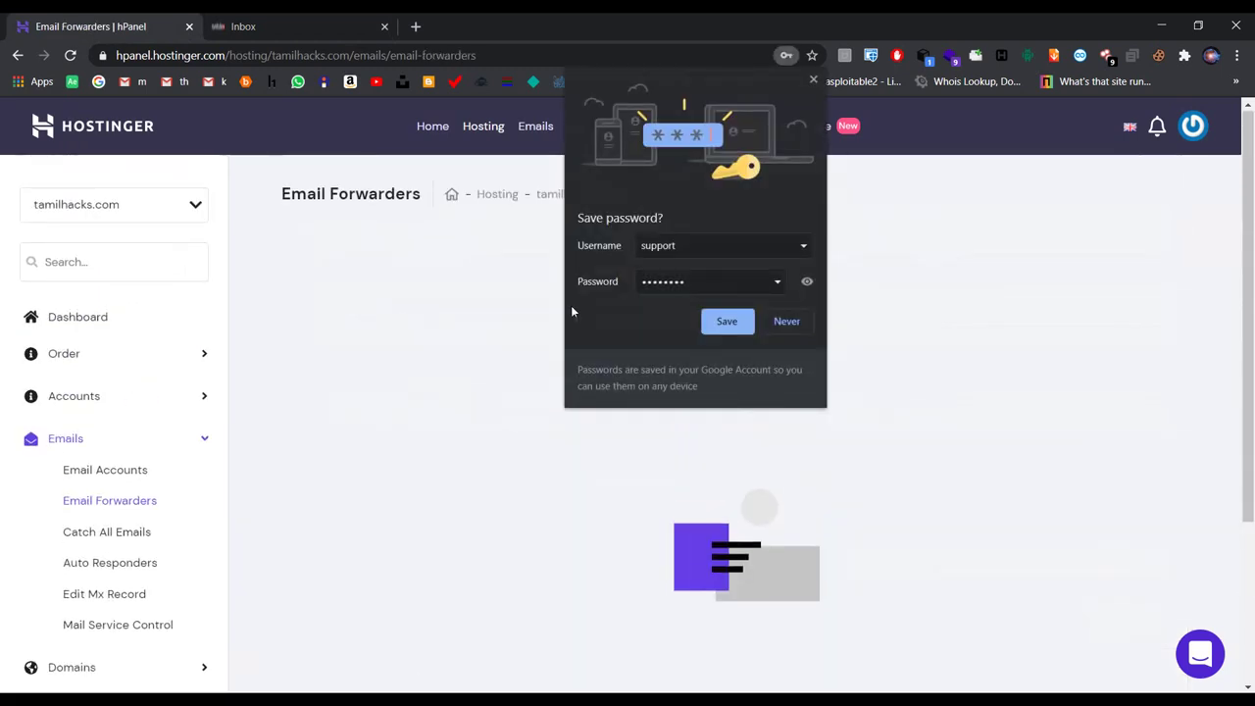
{"action": "left_click", "coordinate": [787, 321]}
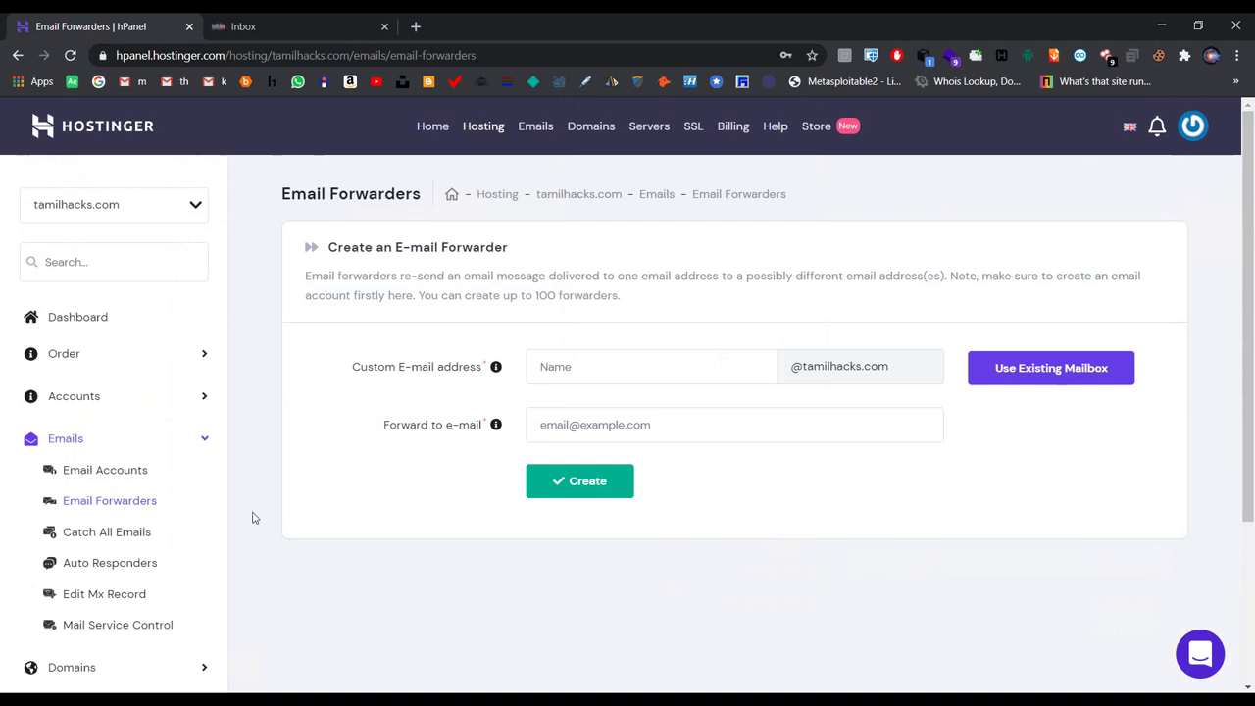
Step: Enter 'test' as the new forwarder's custom address at tamilhacks.com
{"action": "left_click", "coordinate": [582, 365]}
{"action": "type", "text": "test"}
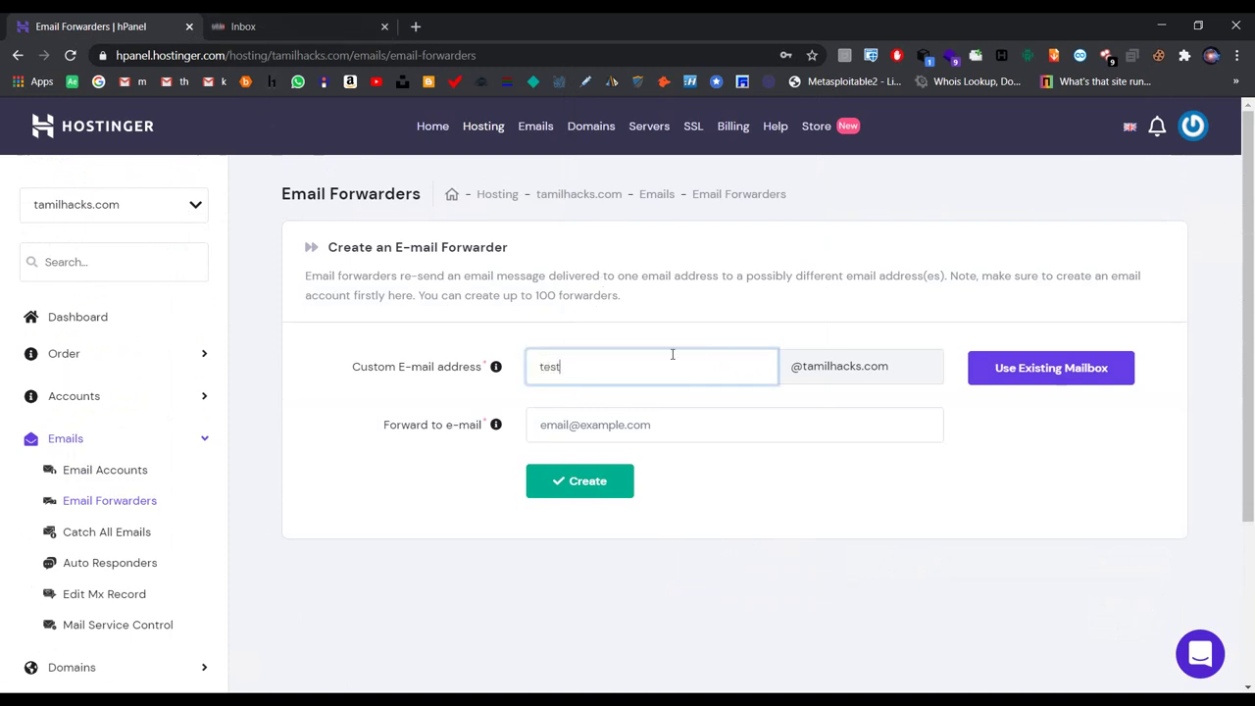
{"action": "left_click", "coordinate": [686, 331]}
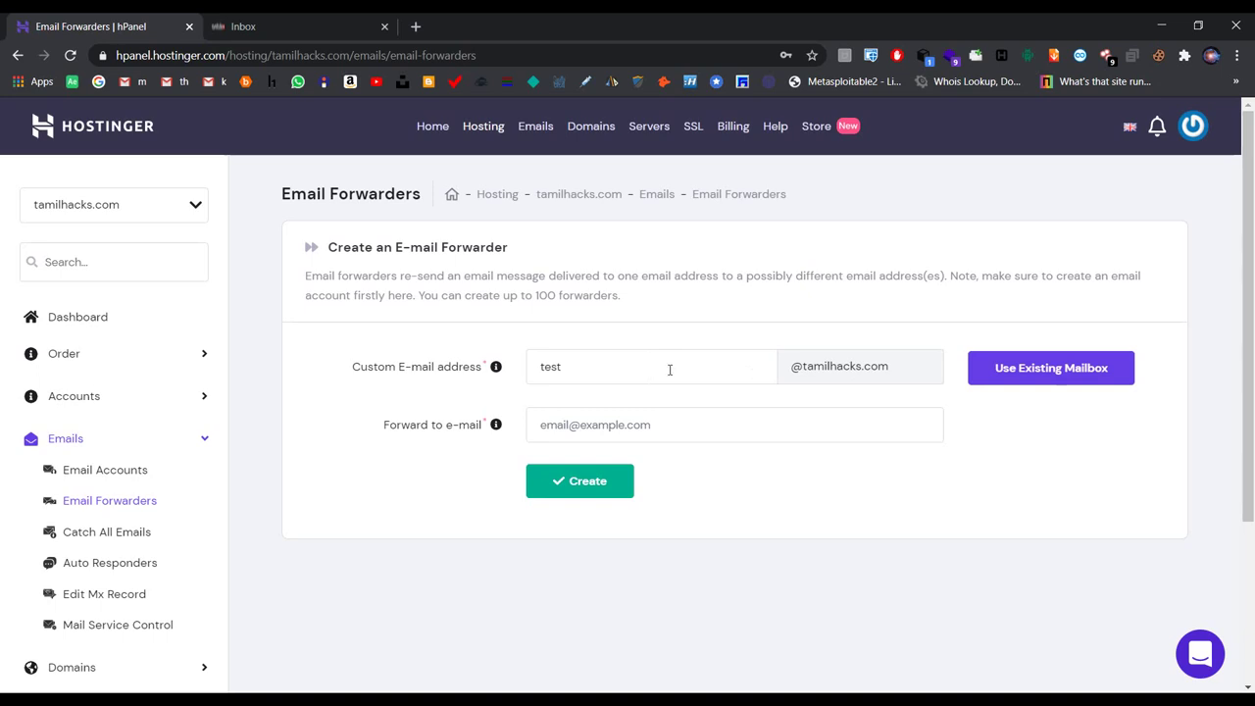
{"action": "left_click_drag", "start_coordinate": [538, 368], "coordinate": [746, 363]}
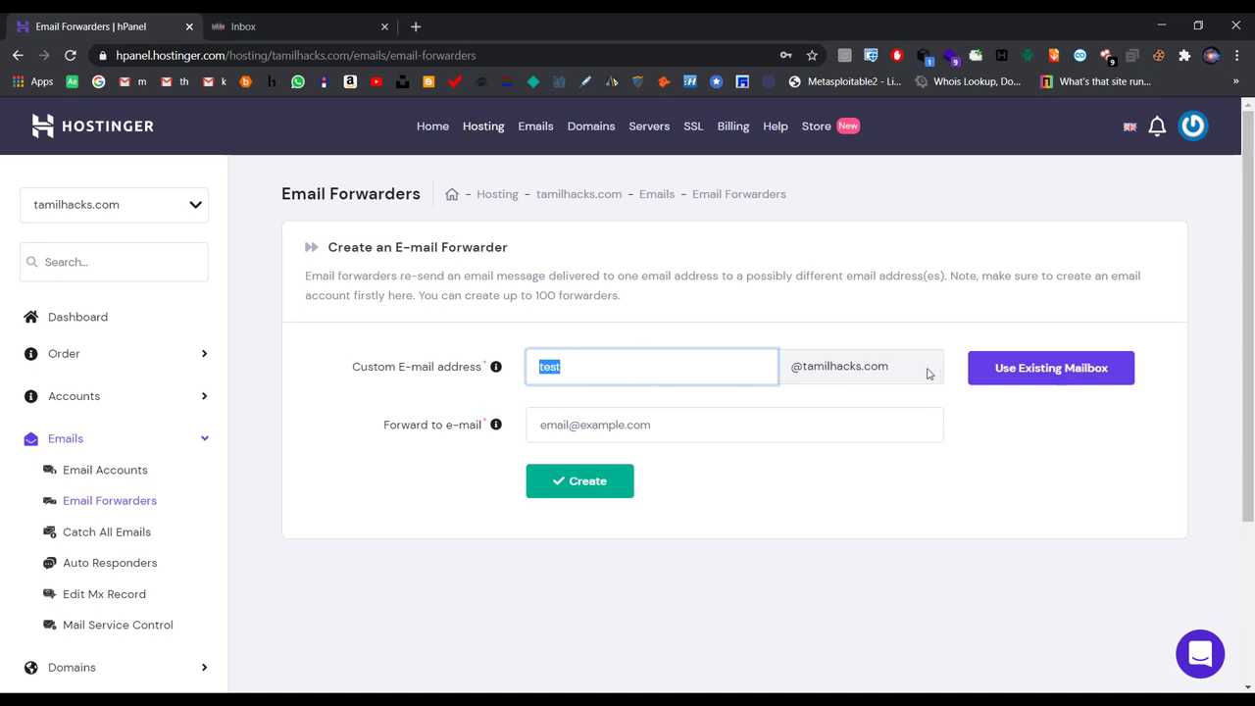
{"action": "left_click", "coordinate": [726, 424]}
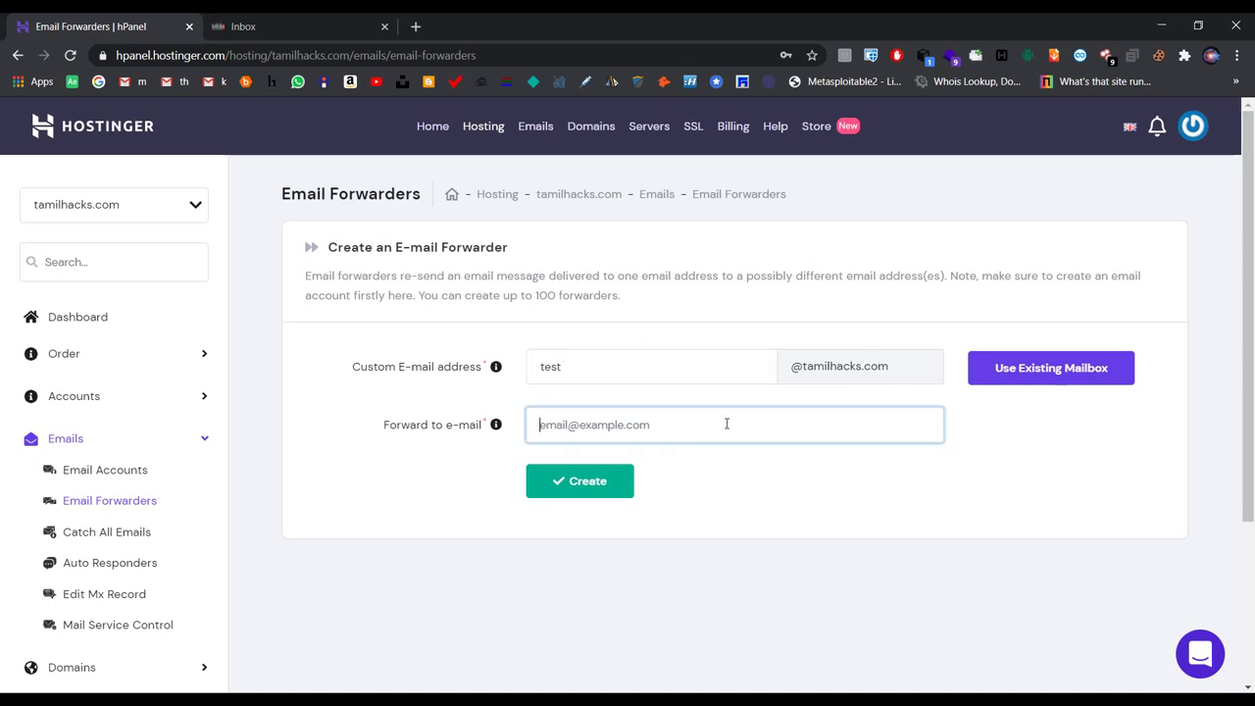
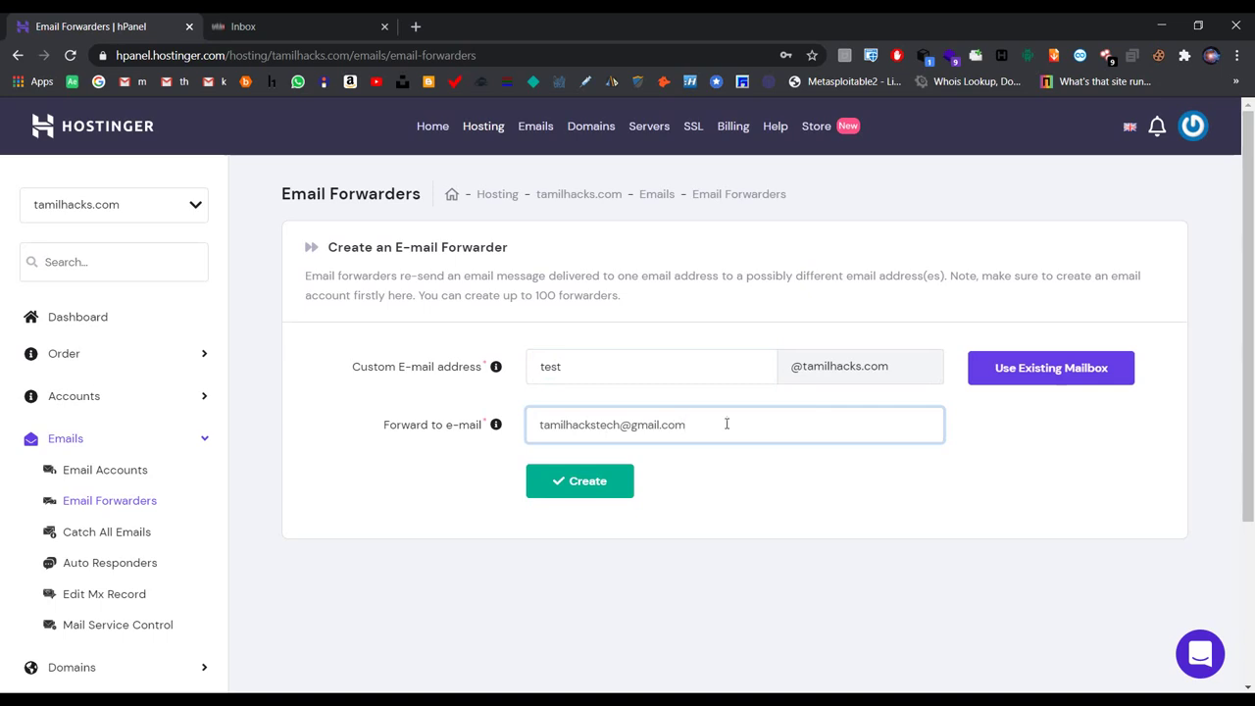
{"action": "left_click_drag", "start_coordinate": [538, 365], "coordinate": [585, 368]}
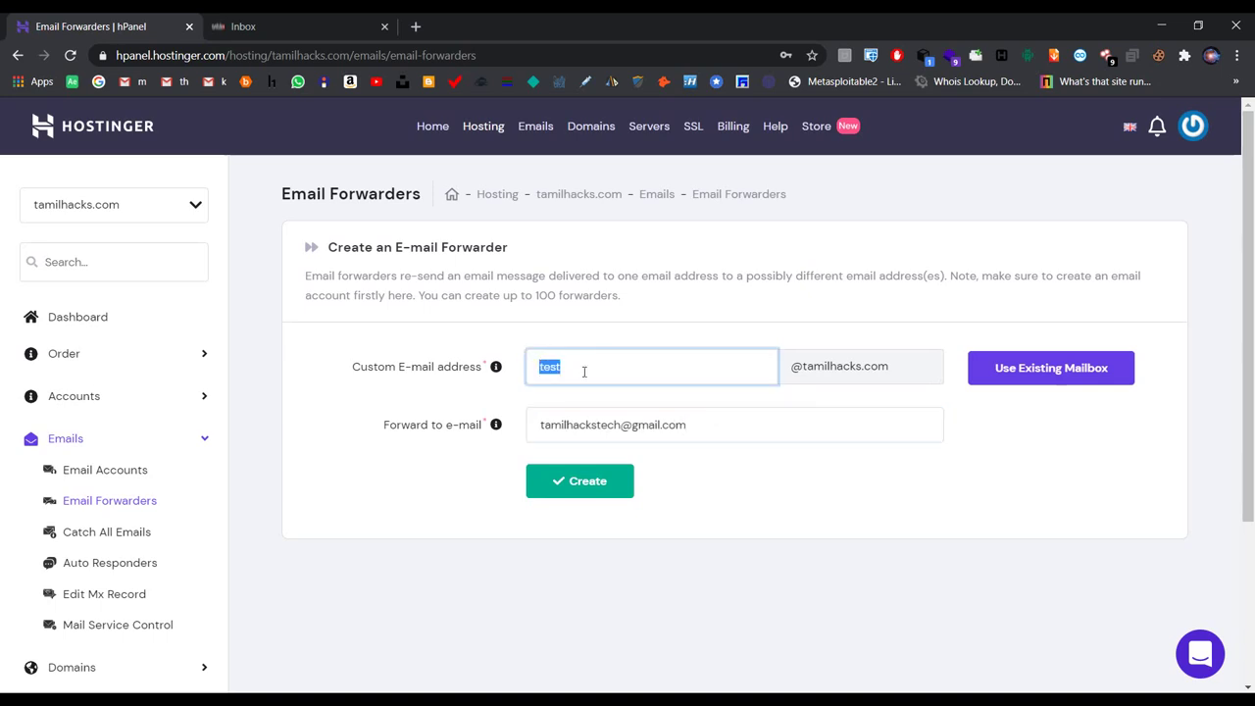
{"action": "left_click", "coordinate": [658, 364]}
{"action": "left_click_drag", "start_coordinate": [706, 419], "coordinate": [534, 445]}
{"action": "left_click", "coordinate": [789, 434]}
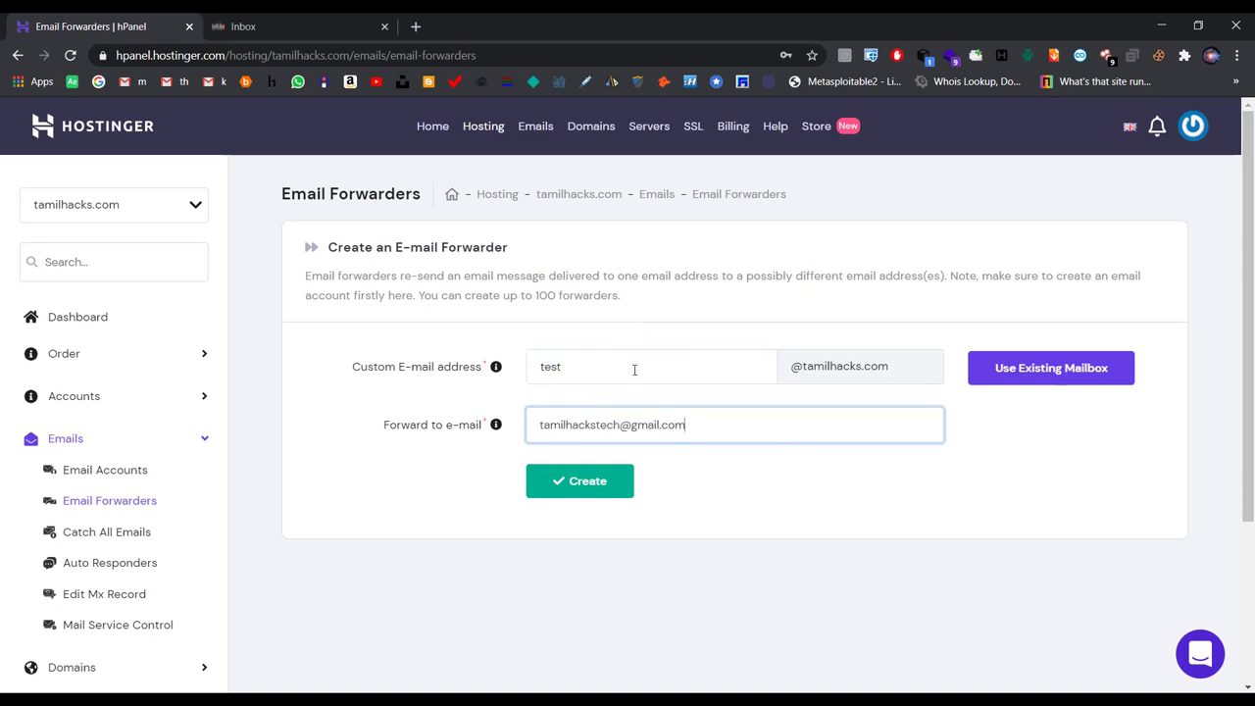
{"action": "left_click_drag", "start_coordinate": [713, 426], "coordinate": [526, 423]}
{"action": "left_click", "coordinate": [739, 429]}
{"action": "left_click_drag", "start_coordinate": [719, 424], "coordinate": [519, 438]}
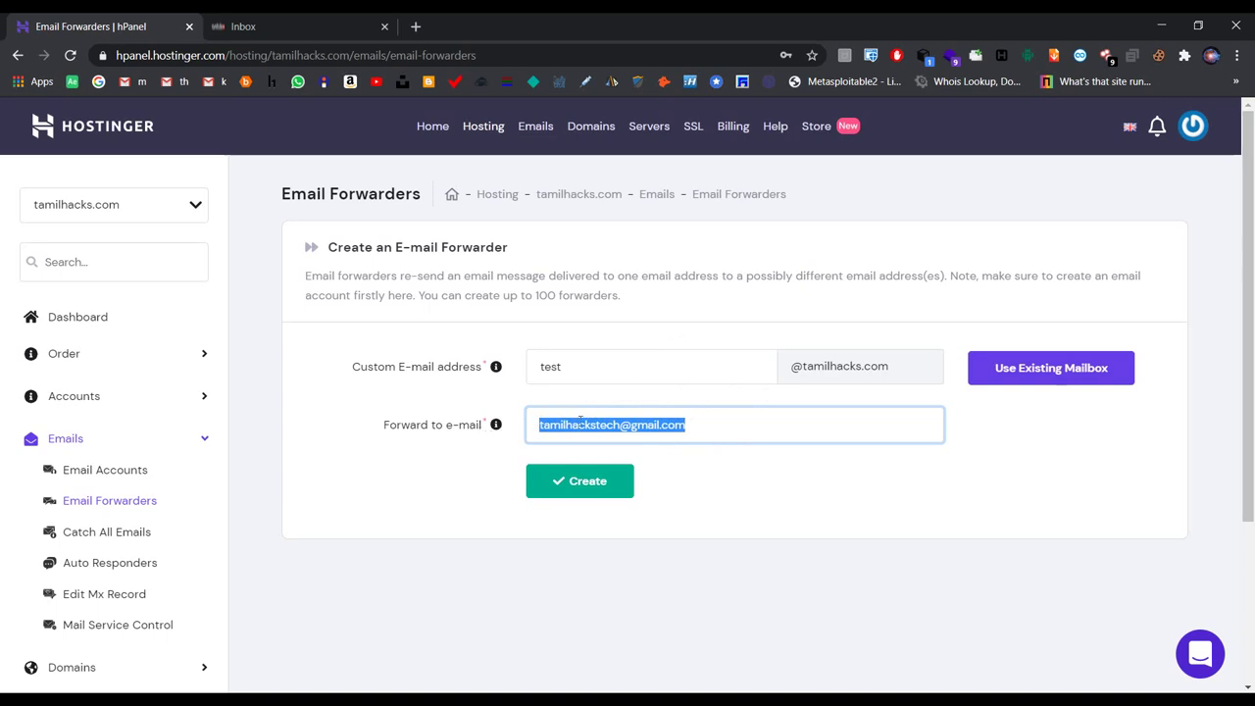
{"action": "left_click", "coordinate": [788, 410]}
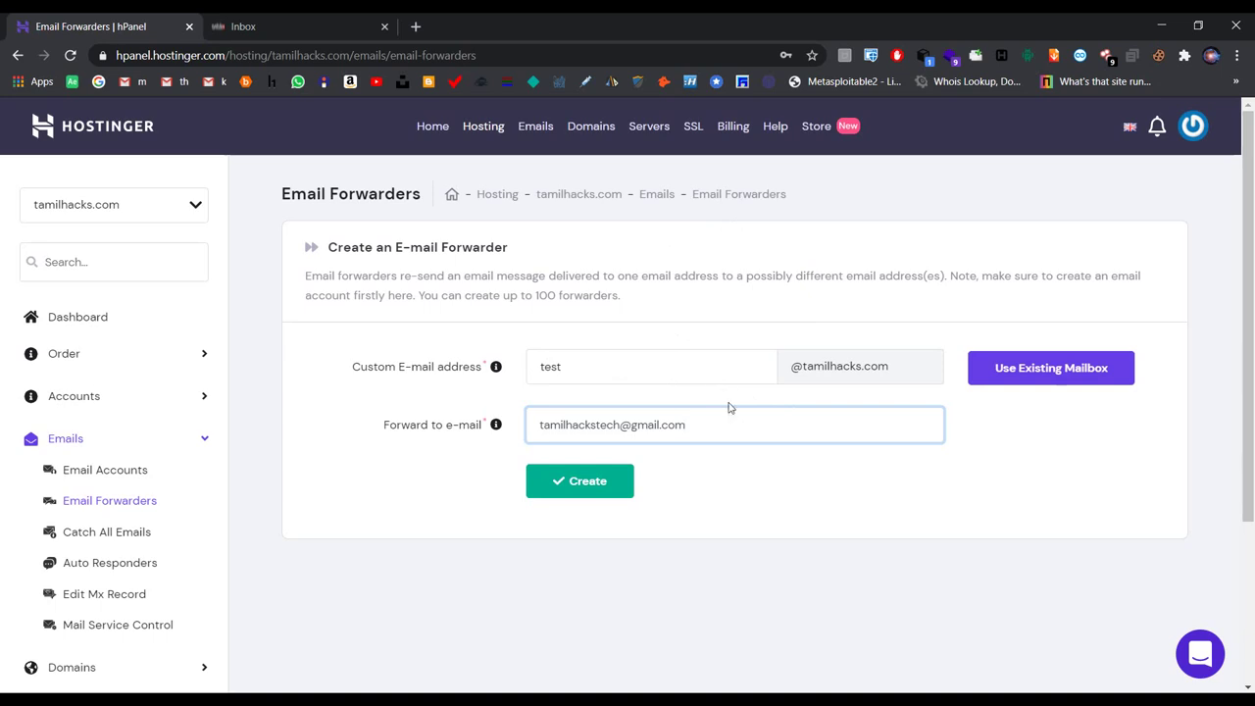
{"action": "left_click", "coordinate": [135, 532]}
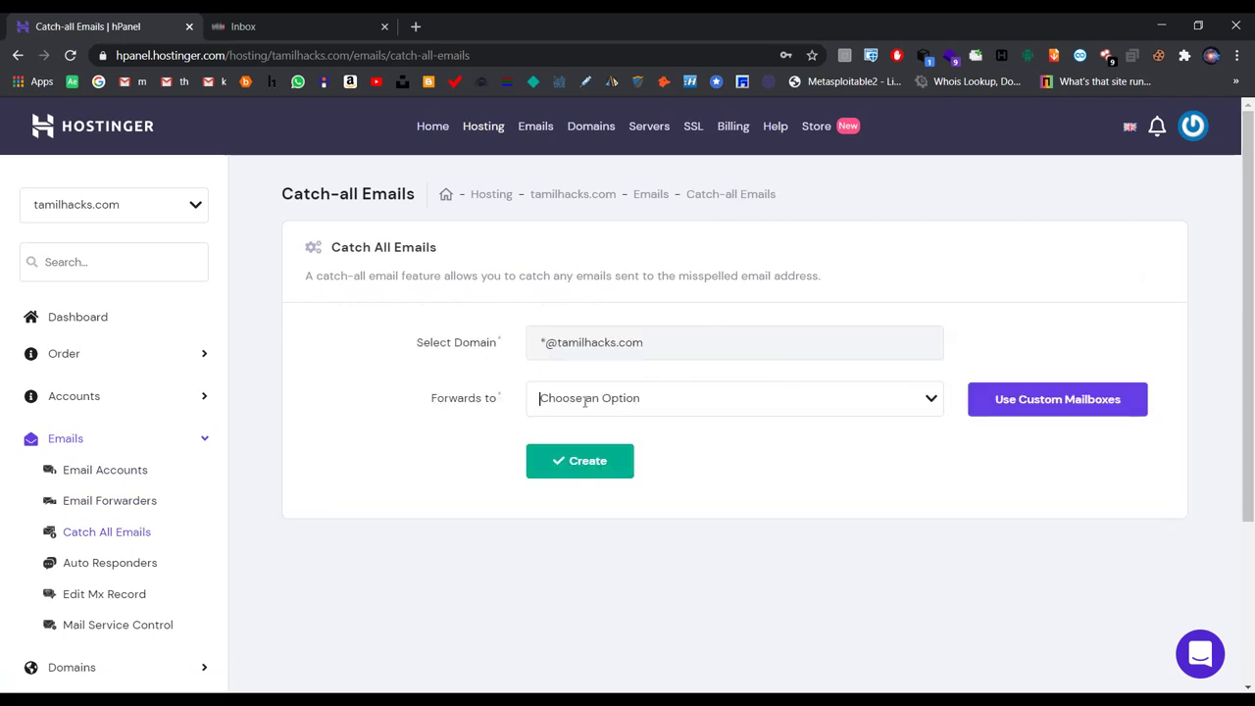
{"action": "left_click", "coordinate": [537, 397]}
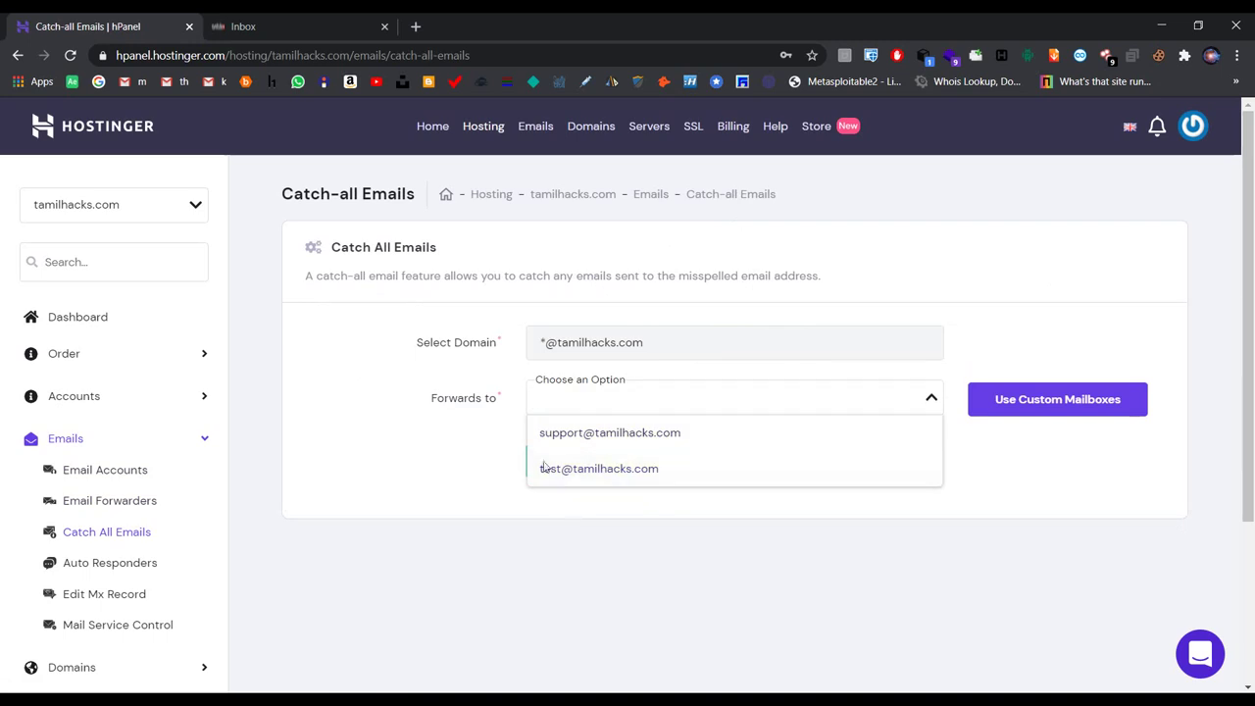
{"action": "left_click", "coordinate": [434, 480]}
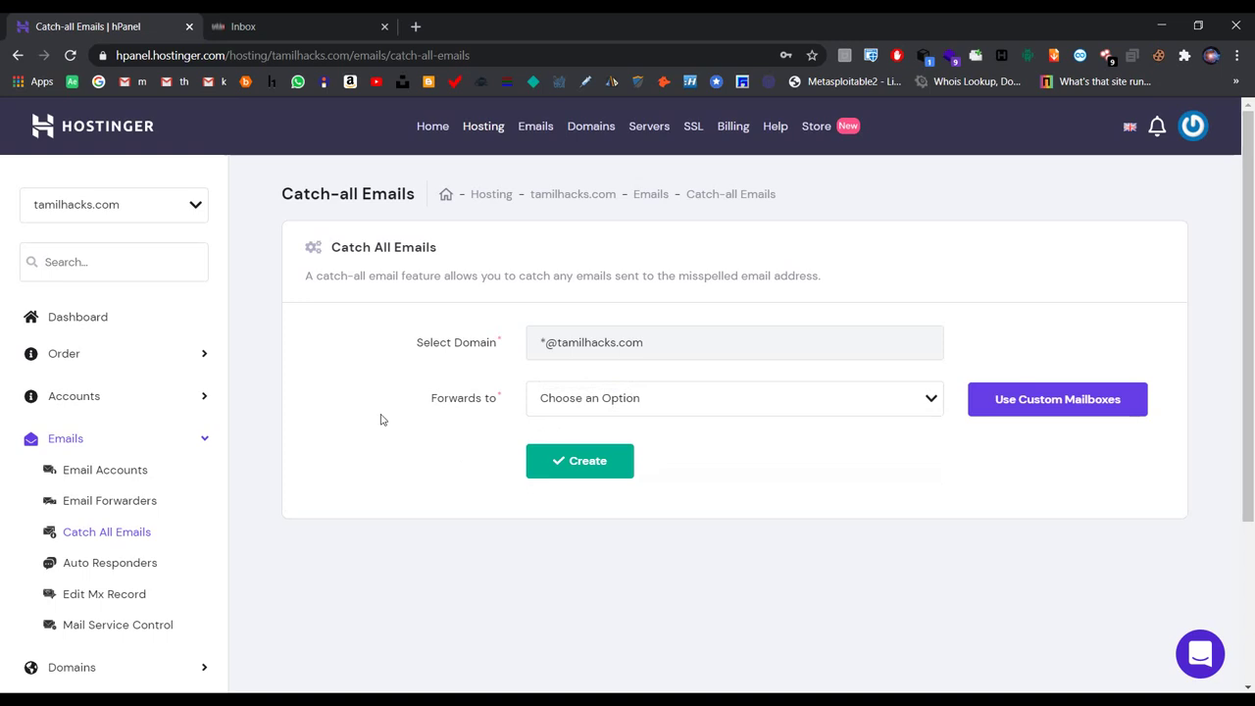
{"action": "left_click", "coordinate": [145, 564]}
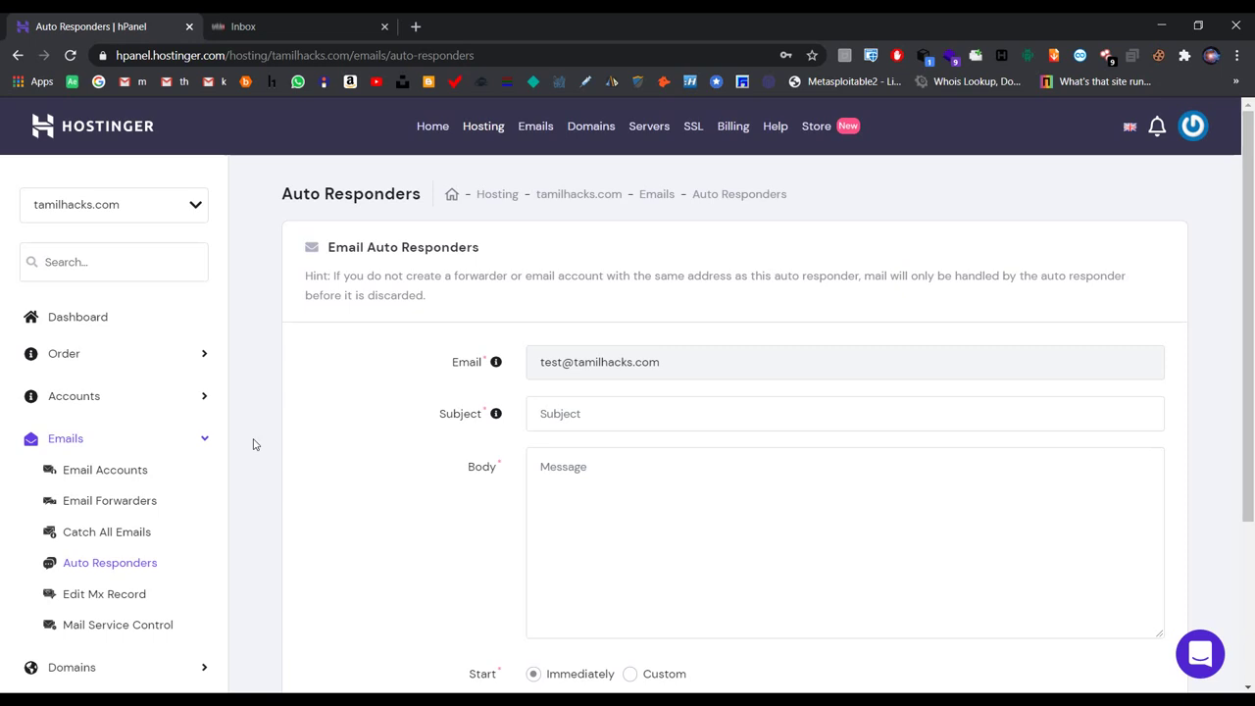
Step: Give the auto reply subject 'thanks for contacting us' and body 'we are trying to provide a better service for u.'
{"action": "left_click", "coordinate": [642, 422]}
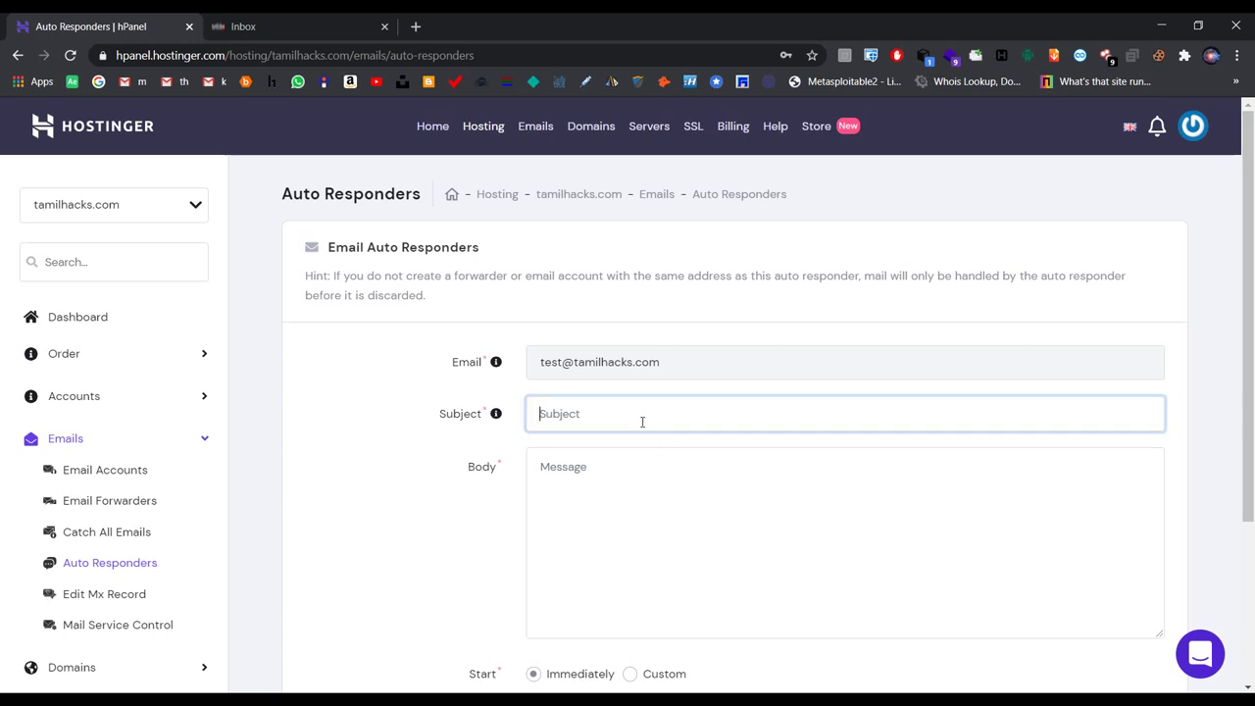
{"action": "type", "text": "thanks for contacting us"}
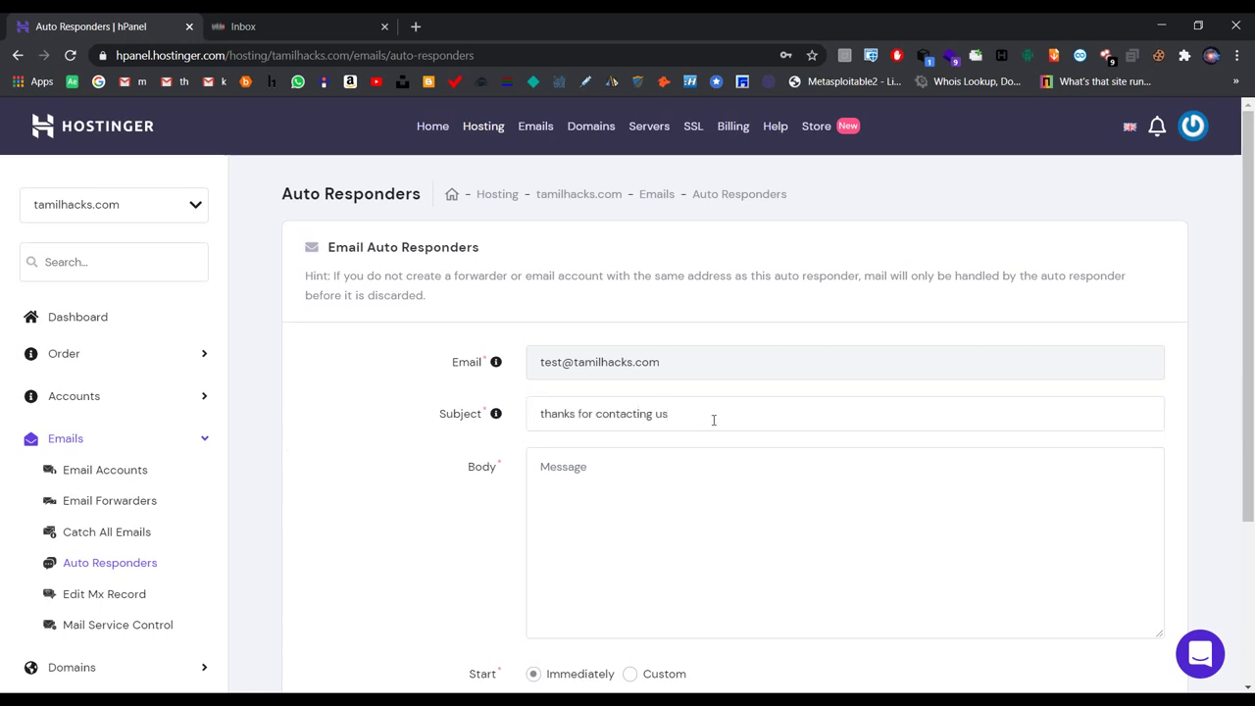
{"action": "left_click_drag", "start_coordinate": [706, 412], "coordinate": [527, 432]}
{"action": "left_click", "coordinate": [591, 461]}
{"action": "type", "text": "we are"}
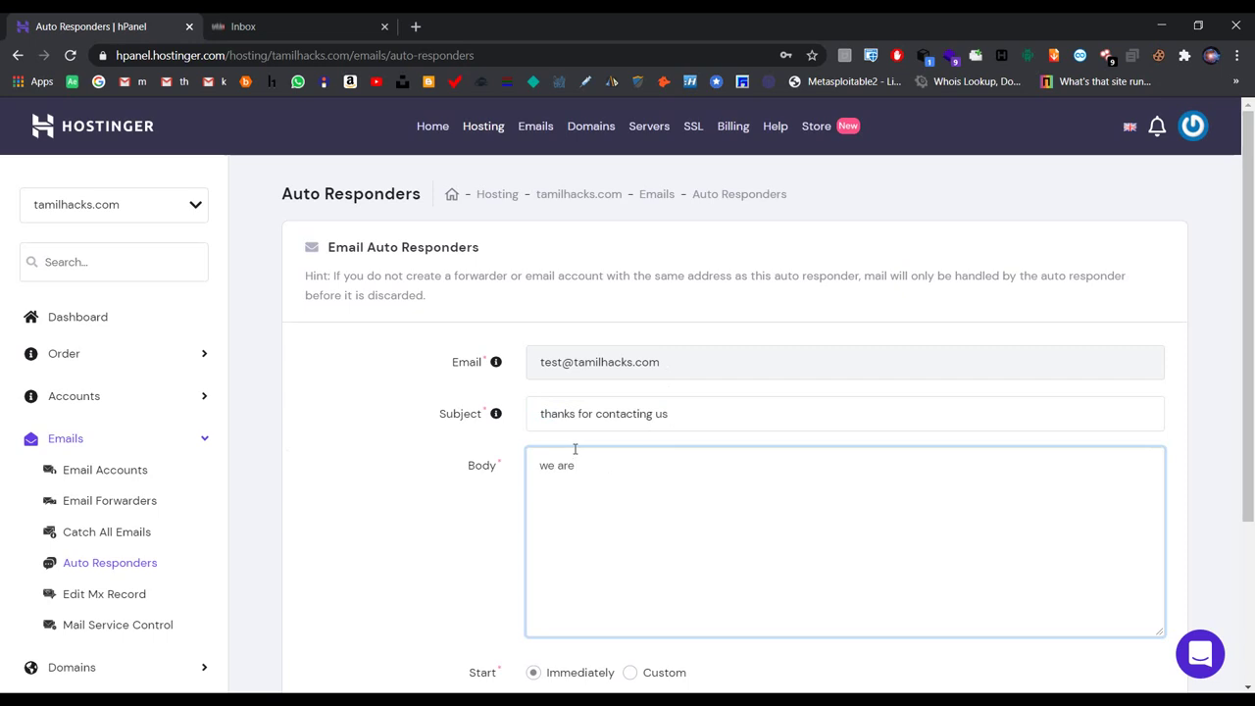
{"action": "type", "text": " trying to provide a better"}
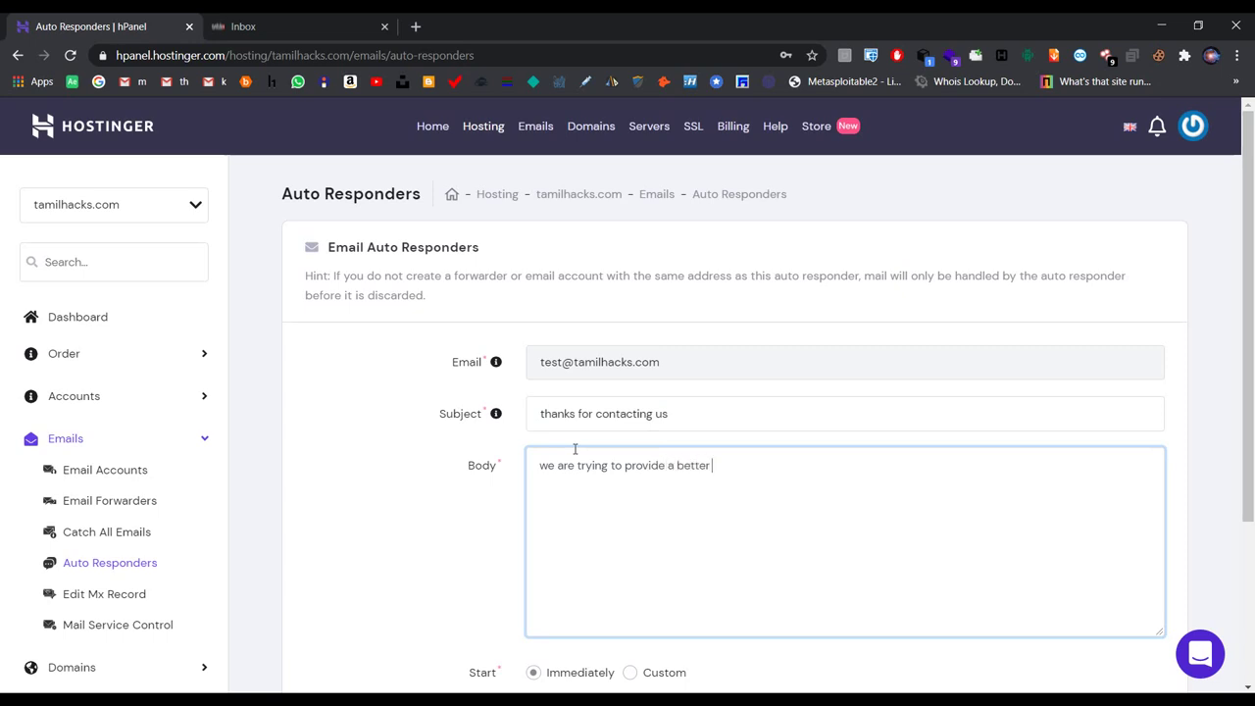
{"action": "type", "text": " service for u."}
Step: Switch the auto reply start to Custom and back to Immediately, leaving Stop on Never
{"action": "scroll", "coordinate": [623, 435], "scroll_direction": "down", "scroll_amount": 1}
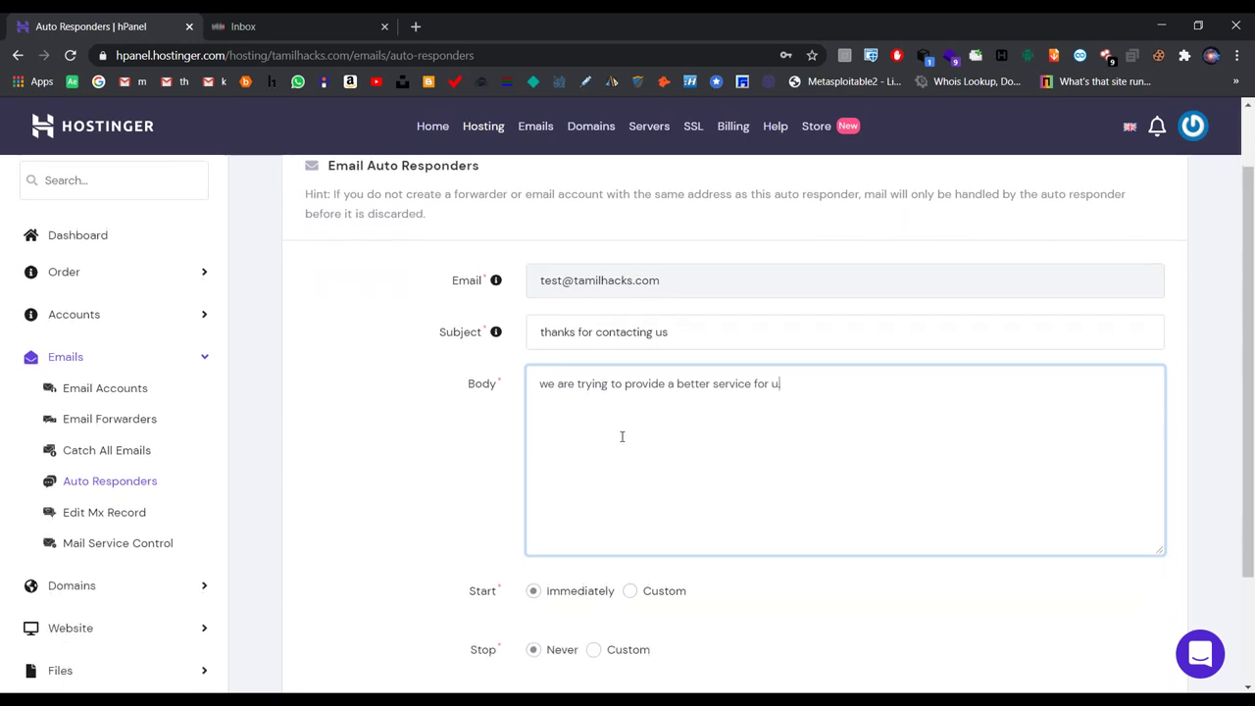
{"action": "scroll", "coordinate": [622, 437], "scroll_direction": "down", "scroll_amount": 1}
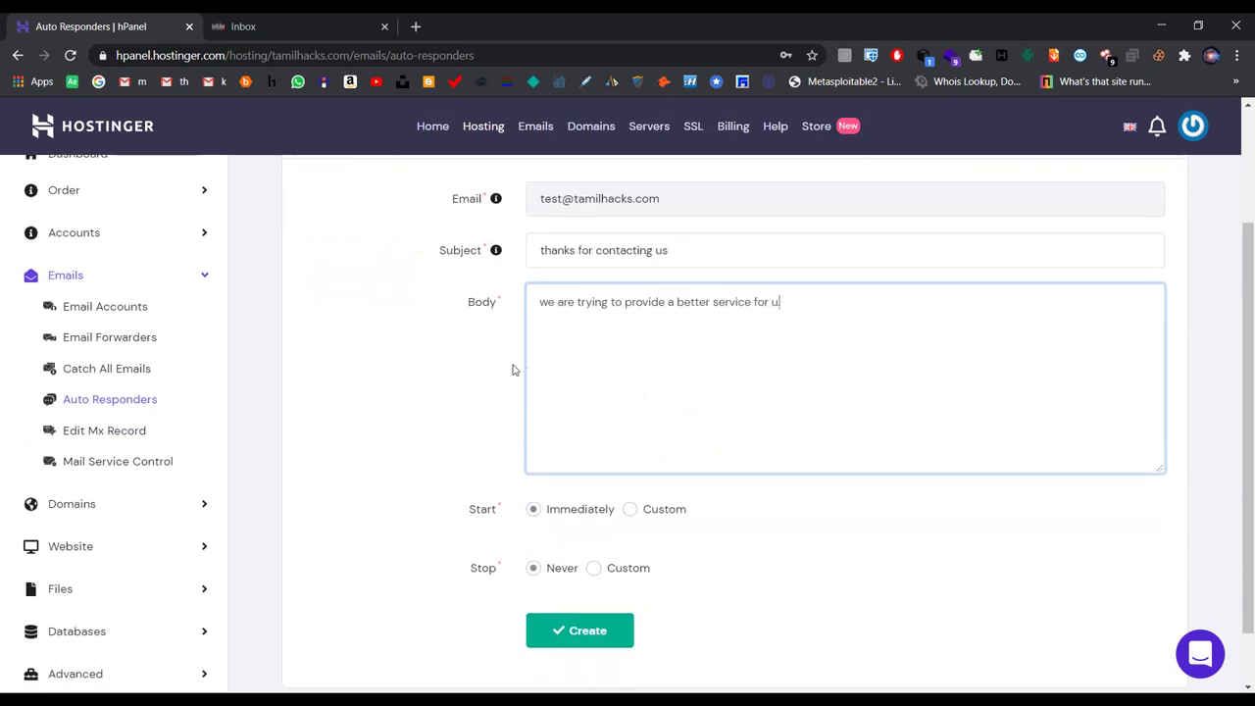
{"action": "left_click", "coordinate": [644, 514]}
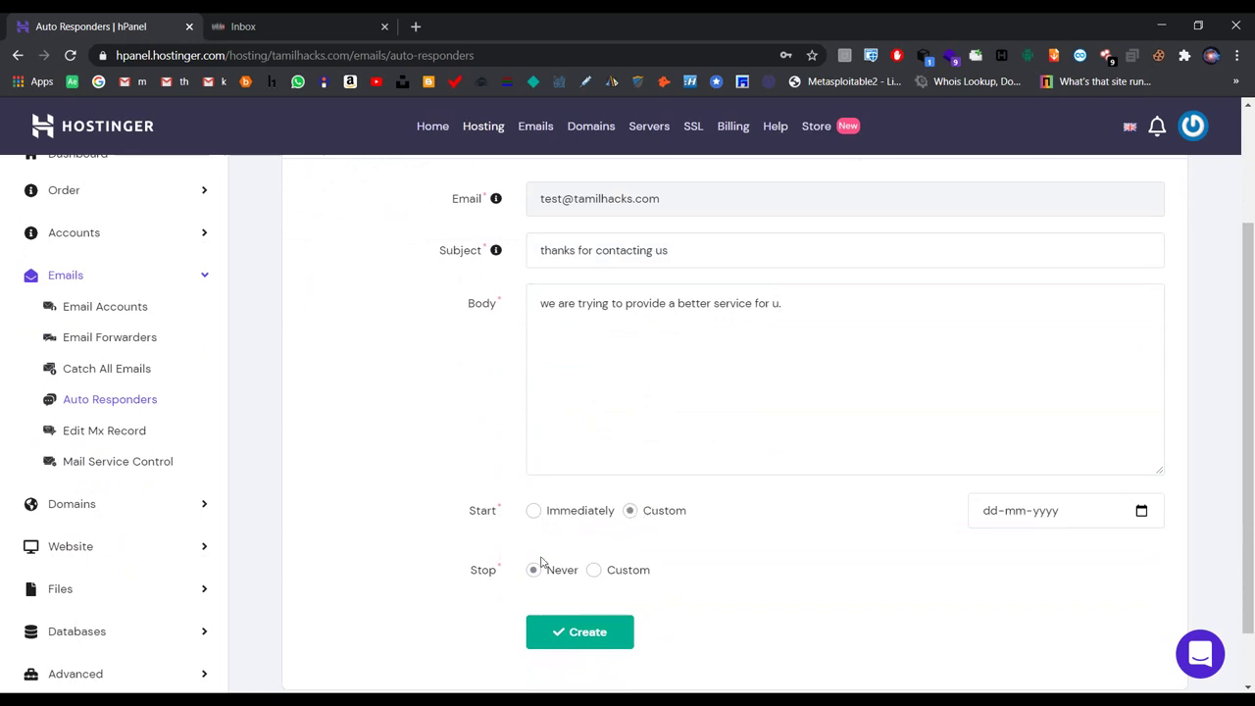
{"action": "left_click", "coordinate": [560, 512]}
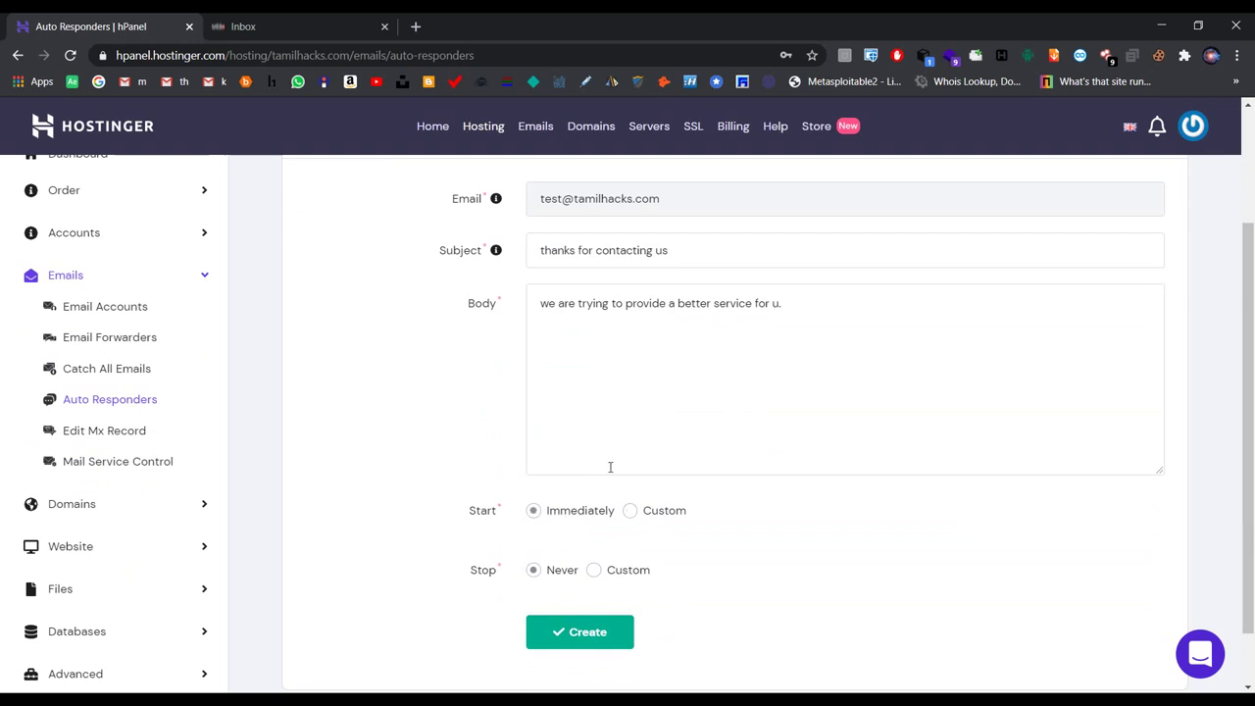
{"action": "scroll", "coordinate": [591, 299], "scroll_direction": "up", "scroll_amount": 2}
{"action": "scroll", "coordinate": [591, 297], "scroll_direction": "down", "scroll_amount": 3}
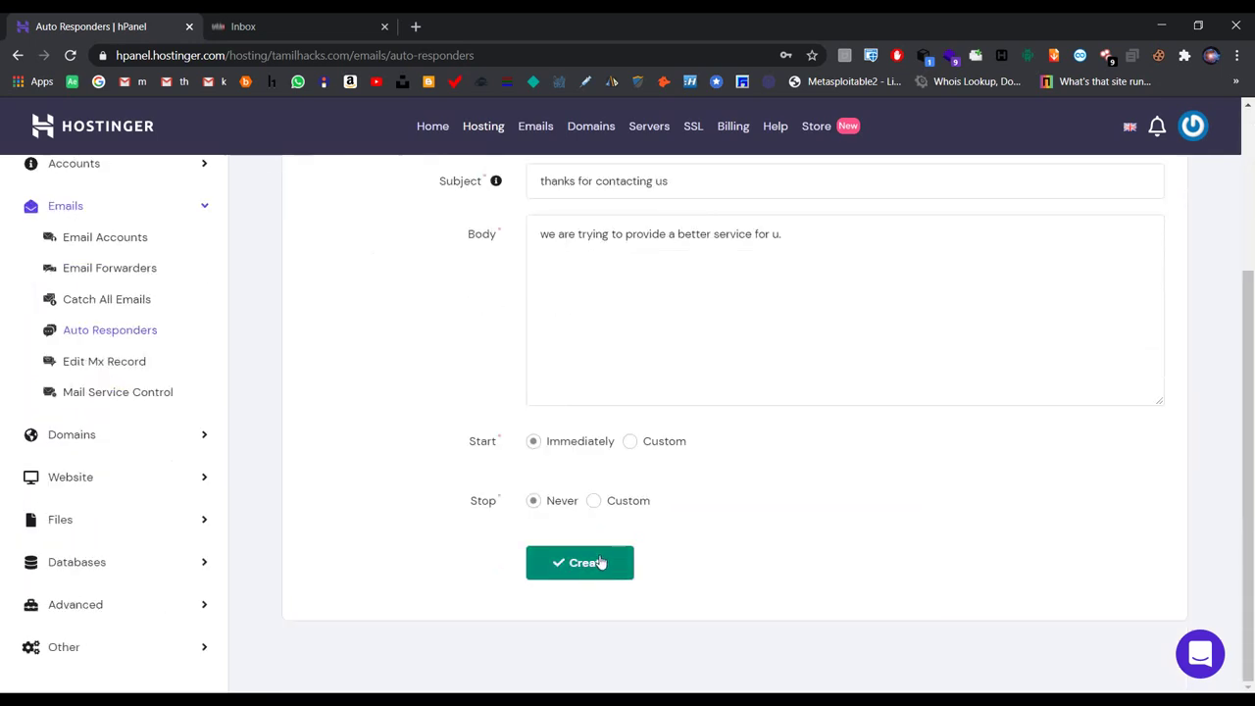
{"action": "scroll", "coordinate": [525, 305], "scroll_direction": "up", "scroll_amount": 2}
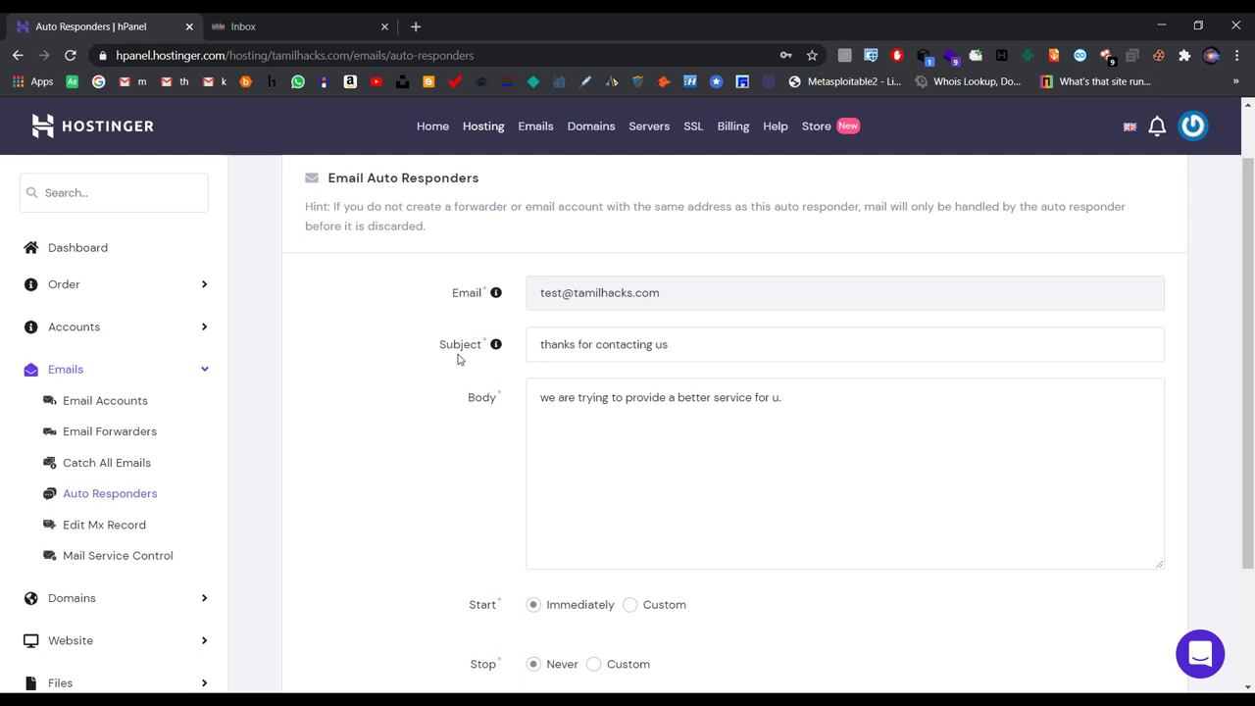
{"action": "left_click", "coordinate": [117, 527]}
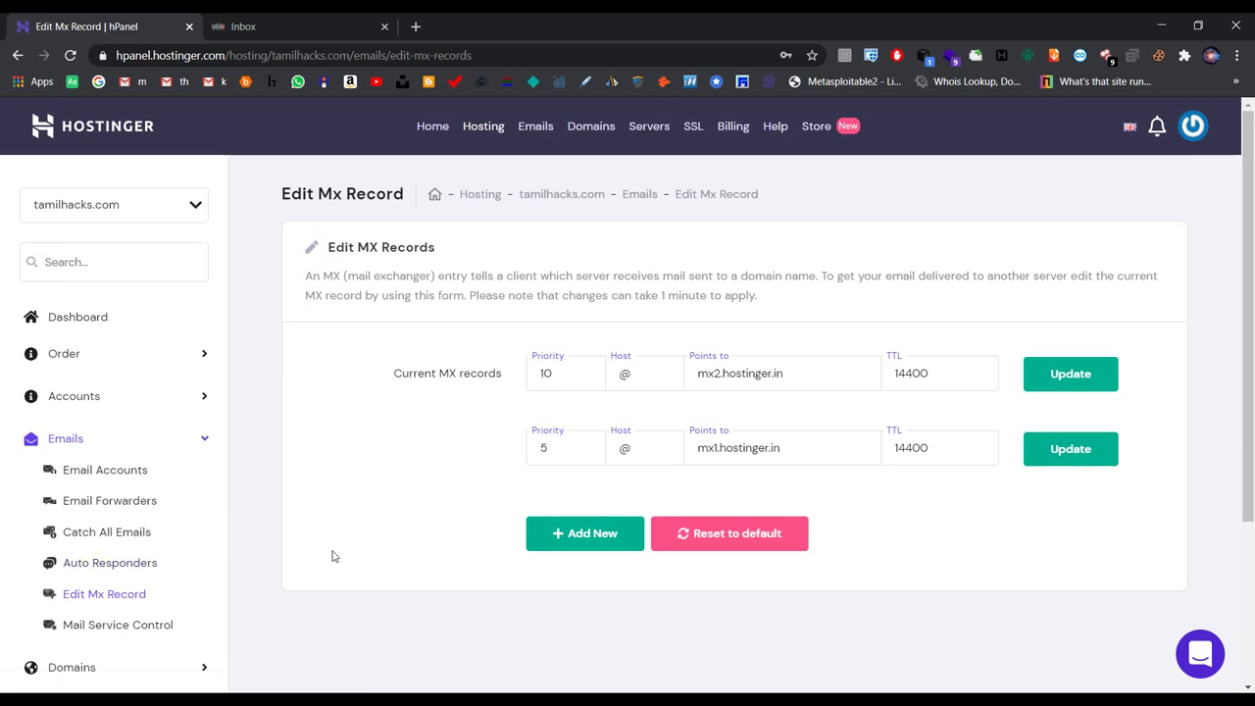
Step: Leave the reviewed MX records (mx1 priority 5, mx2 priority 10) for Mail Service Control
{"action": "left_click", "coordinate": [154, 625]}
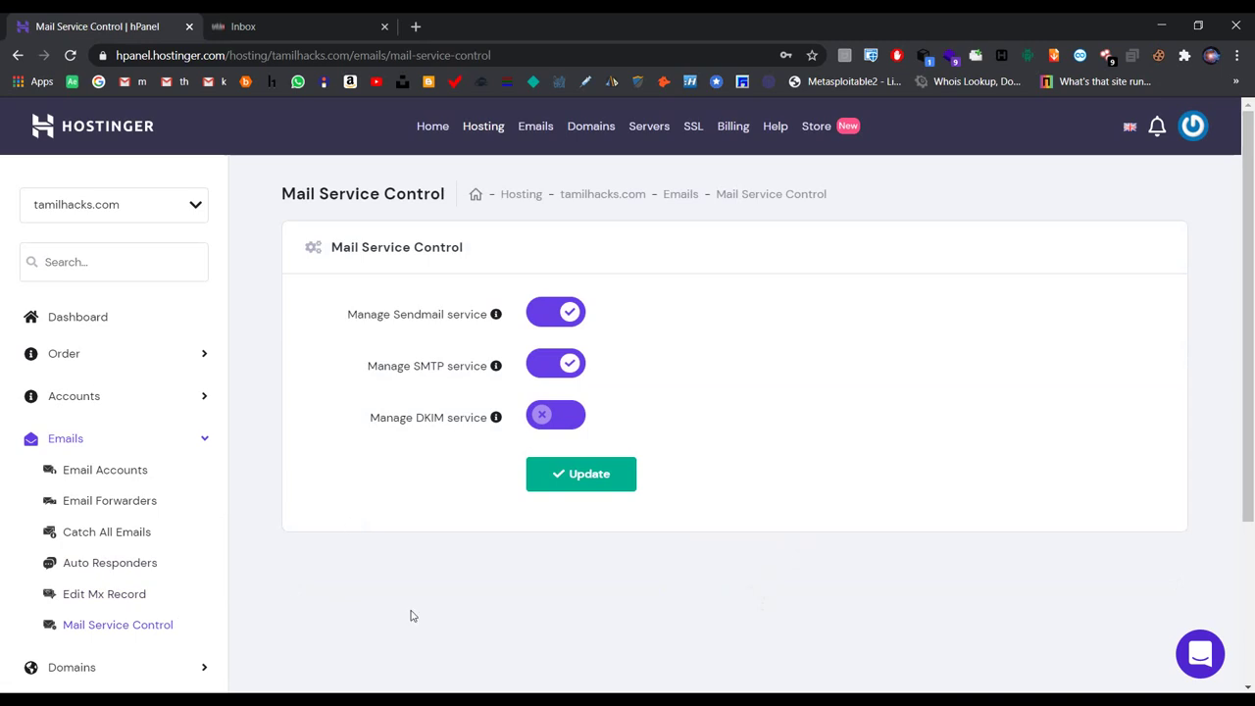
Step: Check the info tips and labels for the SMTP and DKIM services
{"action": "mouse_move", "coordinate": [495, 314]}
{"action": "left_click_drag", "start_coordinate": [415, 365], "coordinate": [437, 364]}
{"action": "left_click", "coordinate": [435, 414]}
{"action": "double_click", "coordinate": [433, 419]}
{"action": "mouse_move", "coordinate": [499, 425]}
Step: Turn on the Manage DKIM service and apply it with Update
{"action": "left_click", "coordinate": [542, 415]}
{"action": "left_click", "coordinate": [564, 474]}
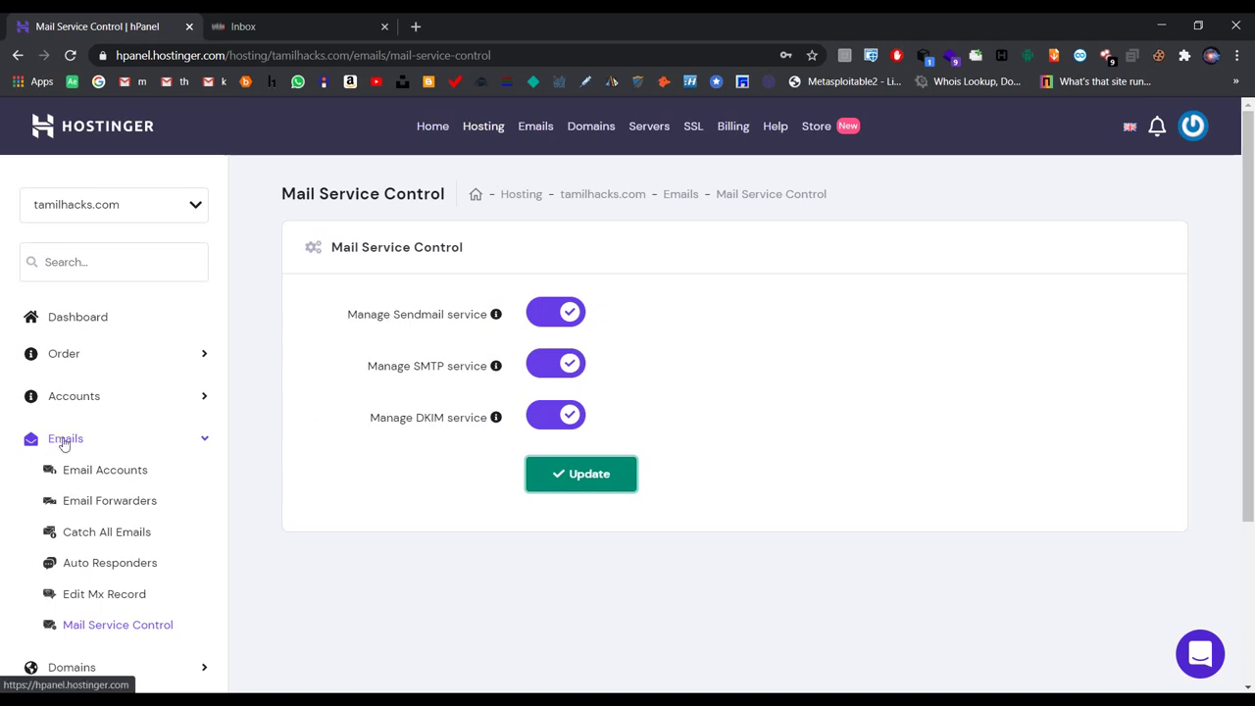
{"action": "left_click", "coordinate": [63, 443]}
{"action": "left_click", "coordinate": [63, 443]}
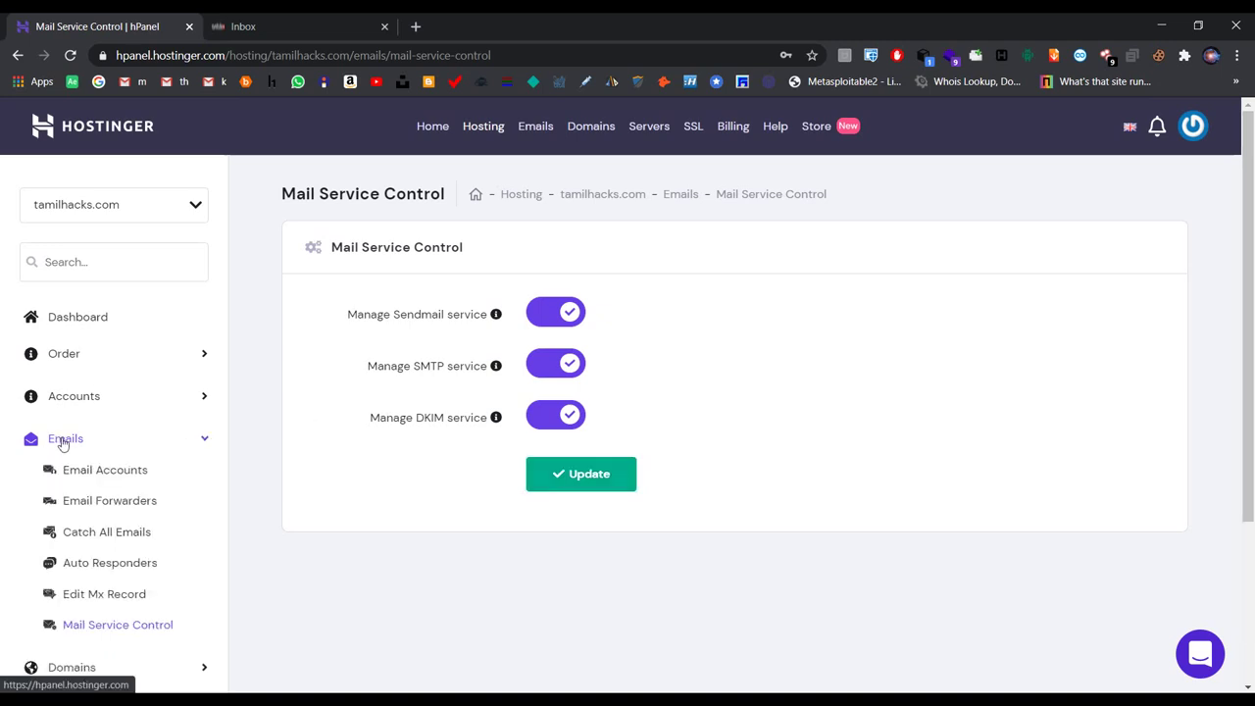
Step: Review the Email Accounts page, scrolling to the Create form and back to the server details table
{"action": "left_click", "coordinate": [105, 468]}
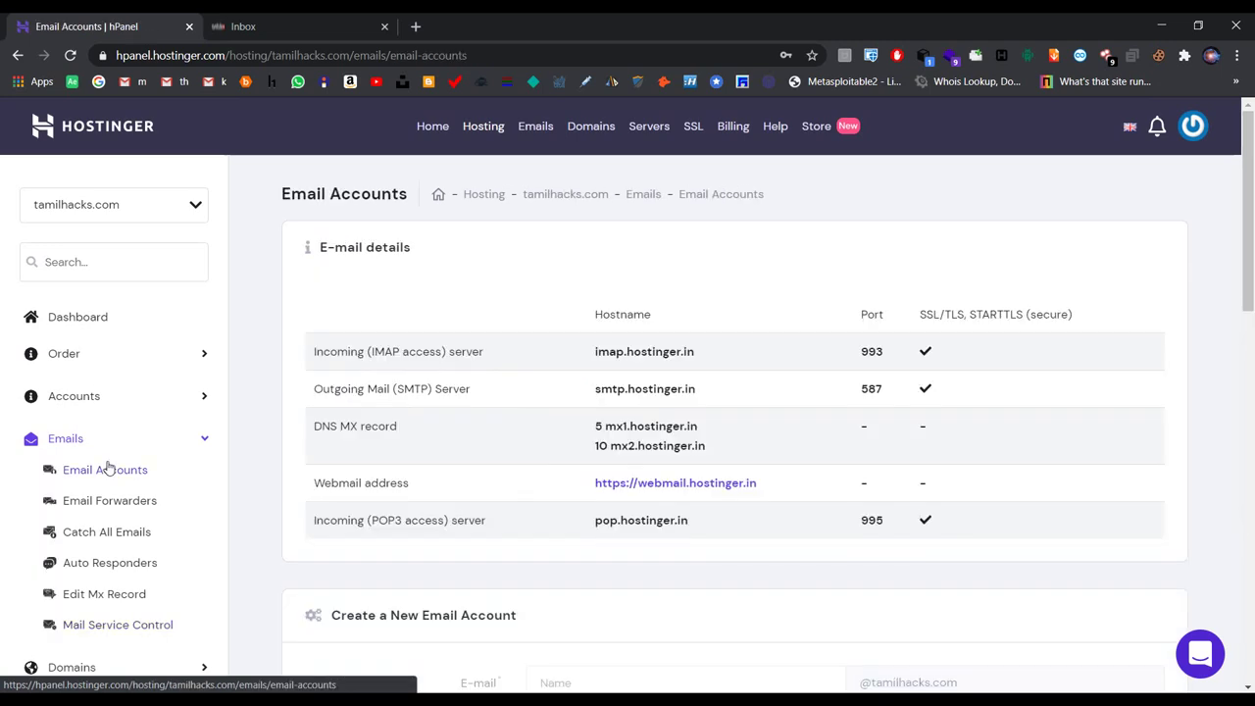
{"action": "scroll", "coordinate": [297, 397], "scroll_direction": "down", "scroll_amount": 1}
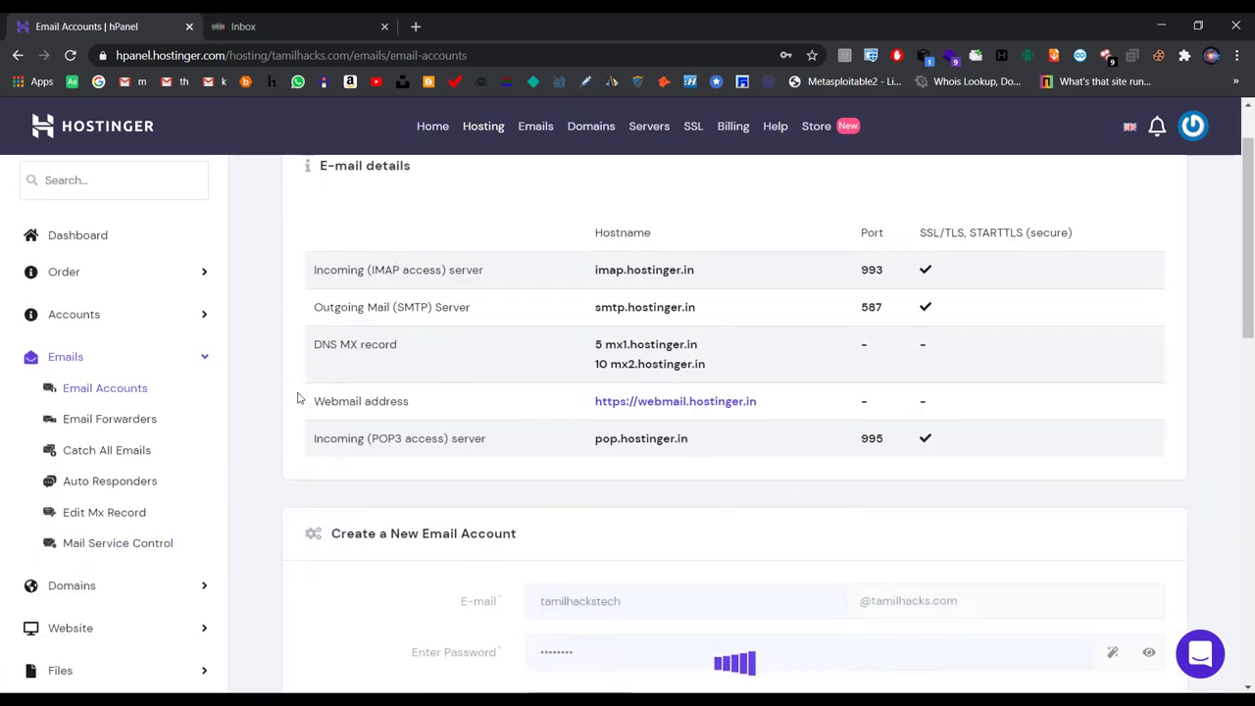
{"action": "scroll", "coordinate": [298, 397], "scroll_direction": "down", "scroll_amount": 3}
{"action": "scroll", "coordinate": [299, 397], "scroll_direction": "up", "scroll_amount": 1}
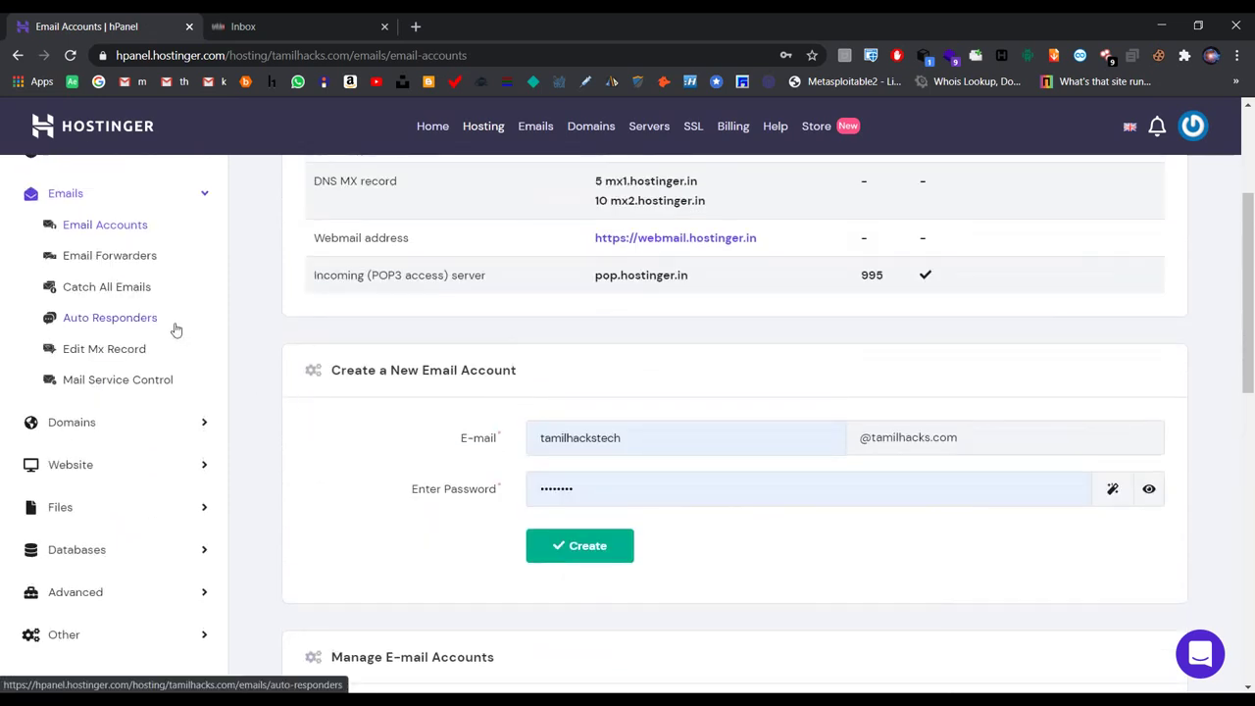
{"action": "scroll", "coordinate": [345, 348], "scroll_direction": "up", "scroll_amount": 3}
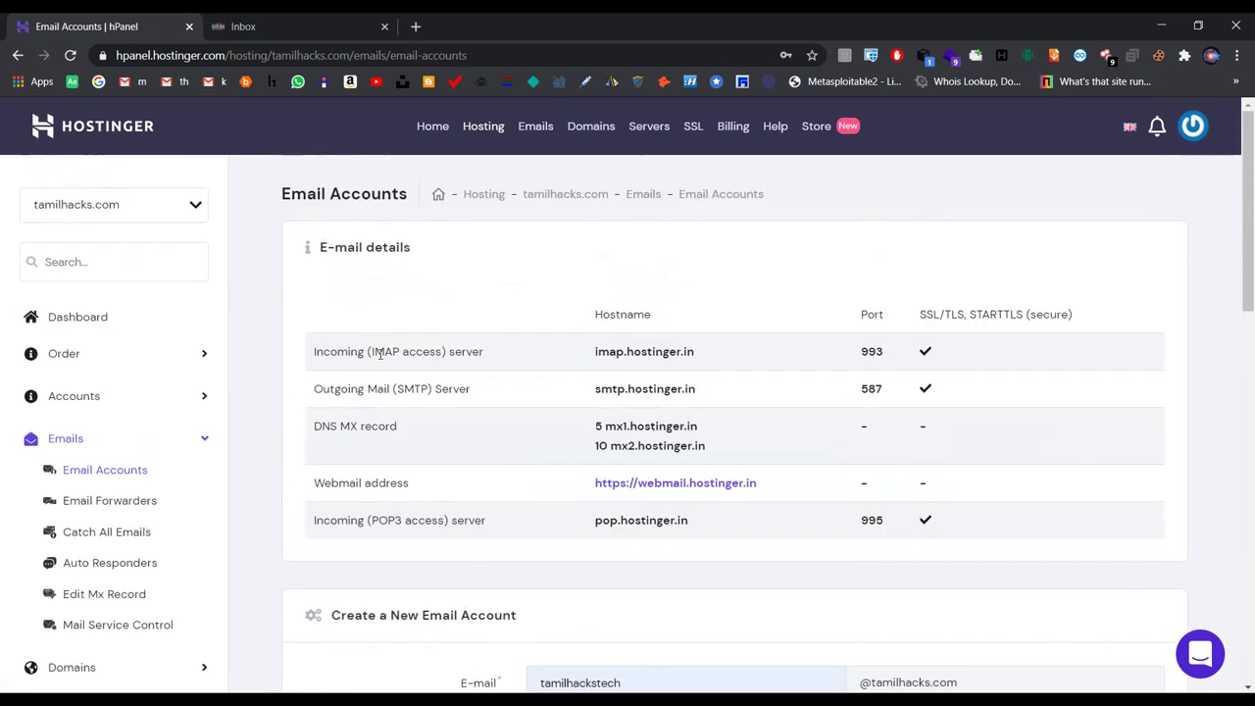